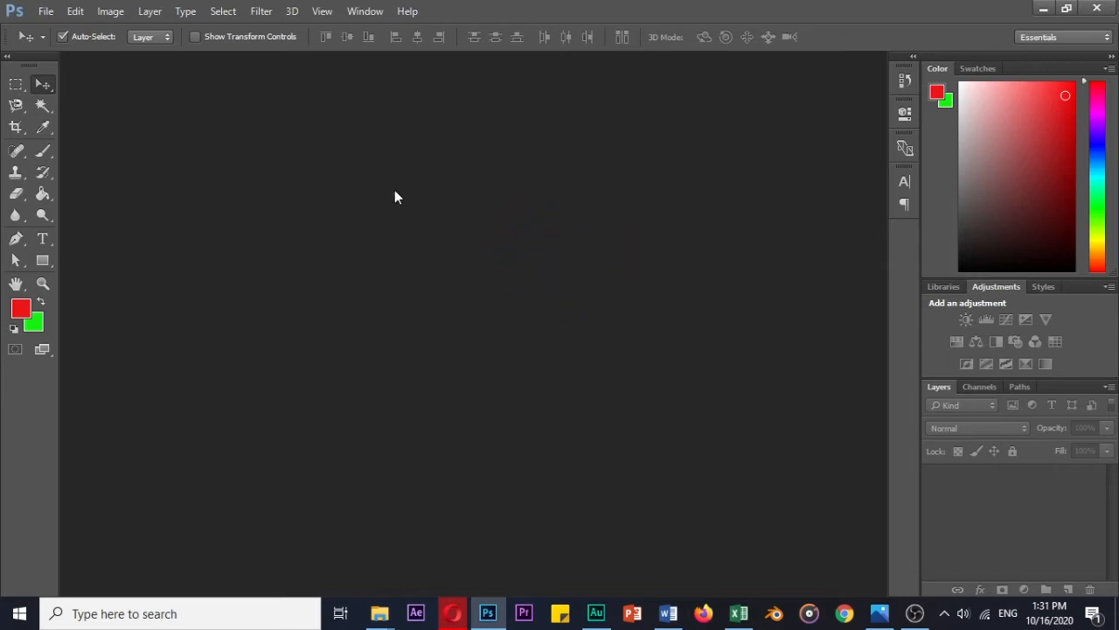
Switch to the Pert 4 folder in File Explorer and open the photo bunga Matahari.jpg in Photoshop.
click(378, 613)
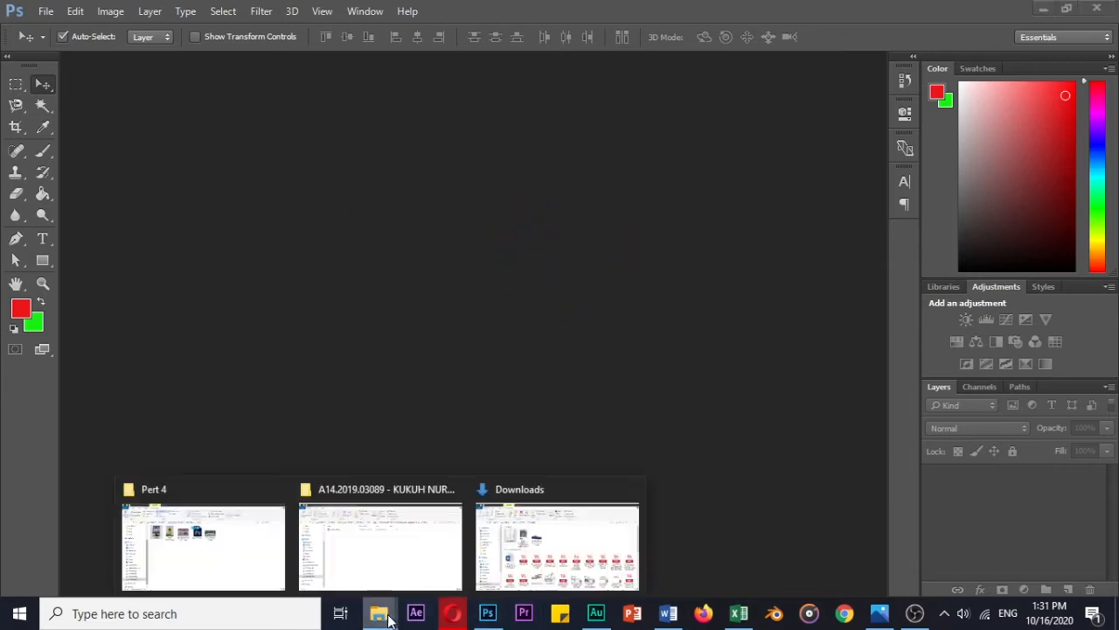
click(281, 575)
key(alt+Tab)
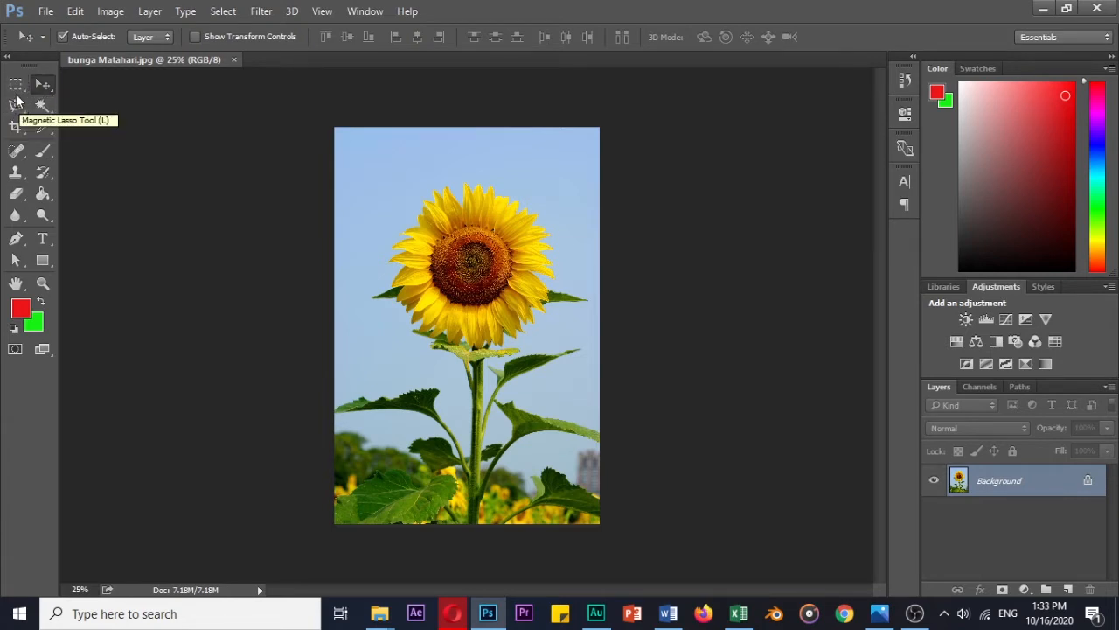
Try a rectangular marquee selection around the whole sunflower head and clear it.
click(15, 85)
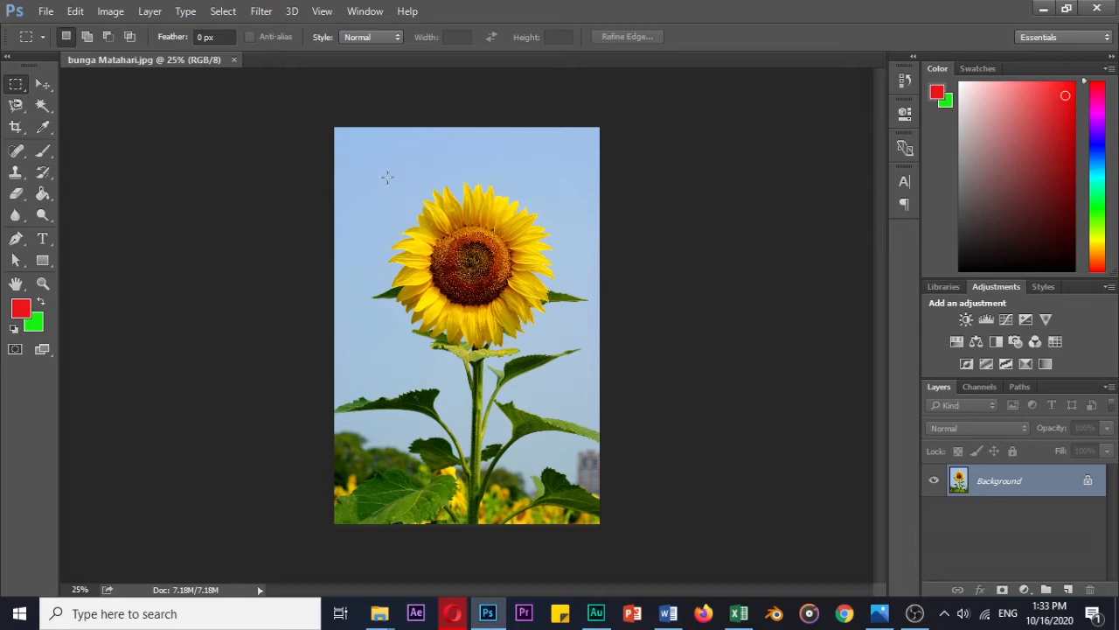
drag(375, 177, 580, 351)
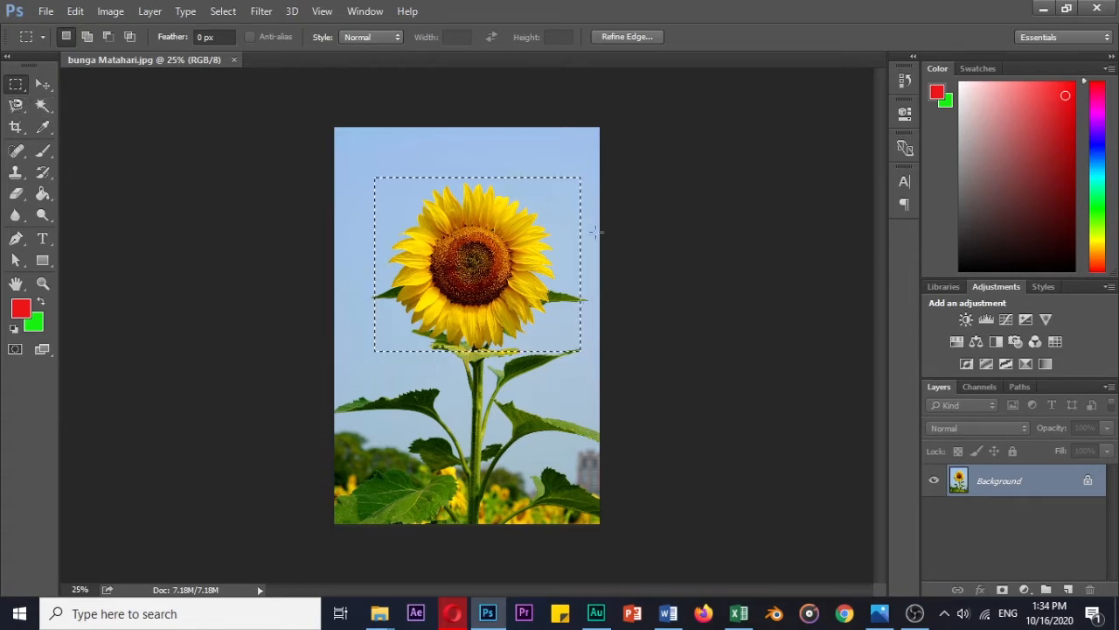
click(516, 229)
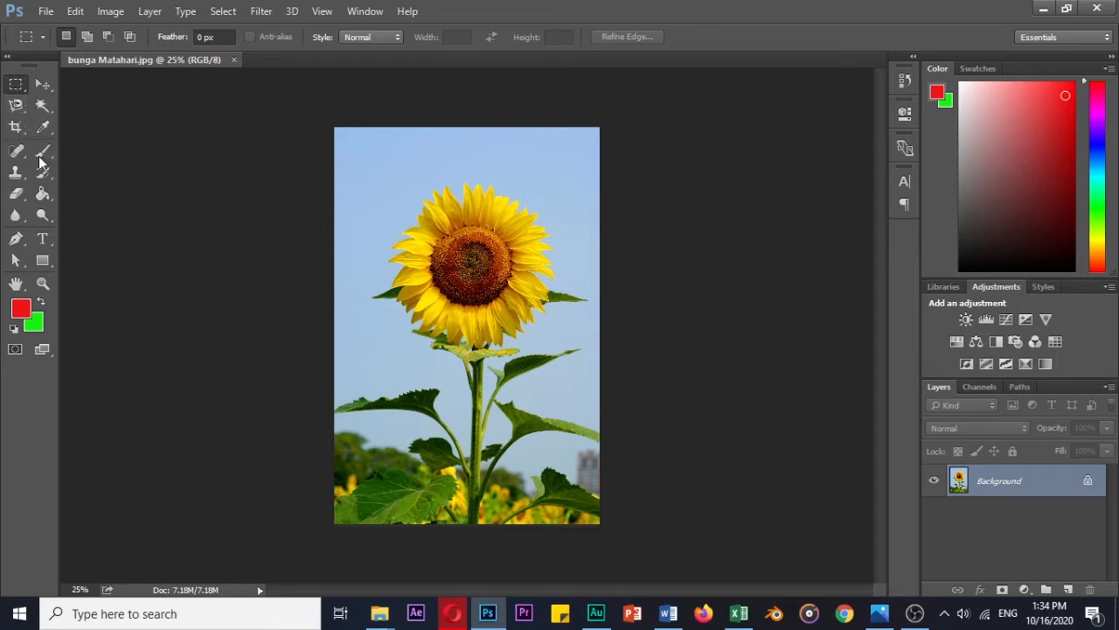
Try elliptical and circular selections around the sunflower head with the Elliptical Marquee Tool and clear them.
right_click(22, 86)
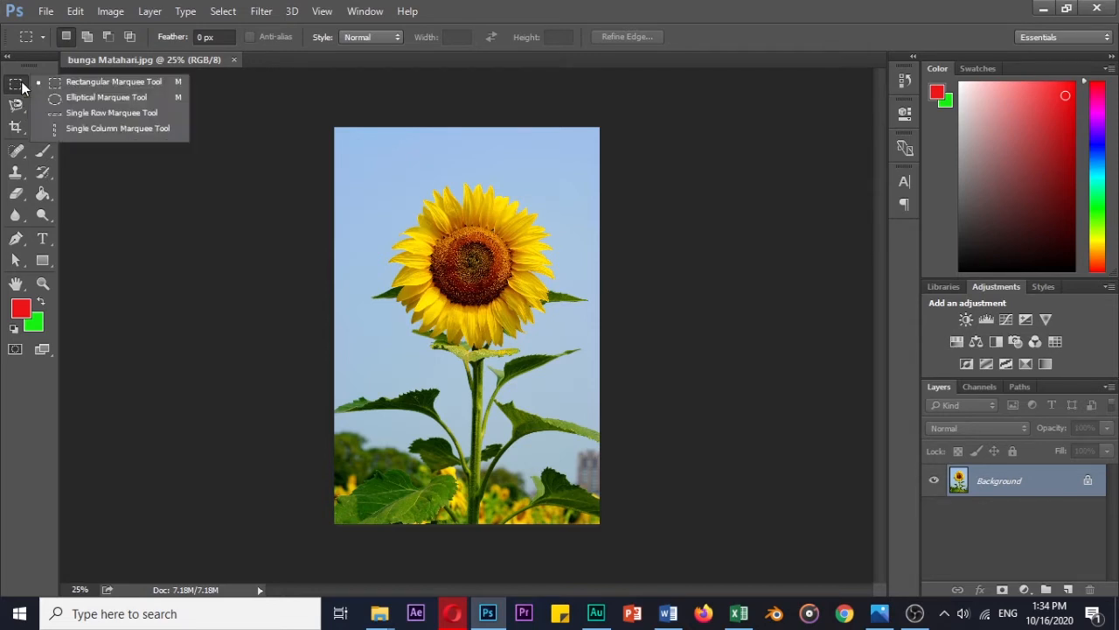
click(85, 99)
drag(402, 177, 484, 341)
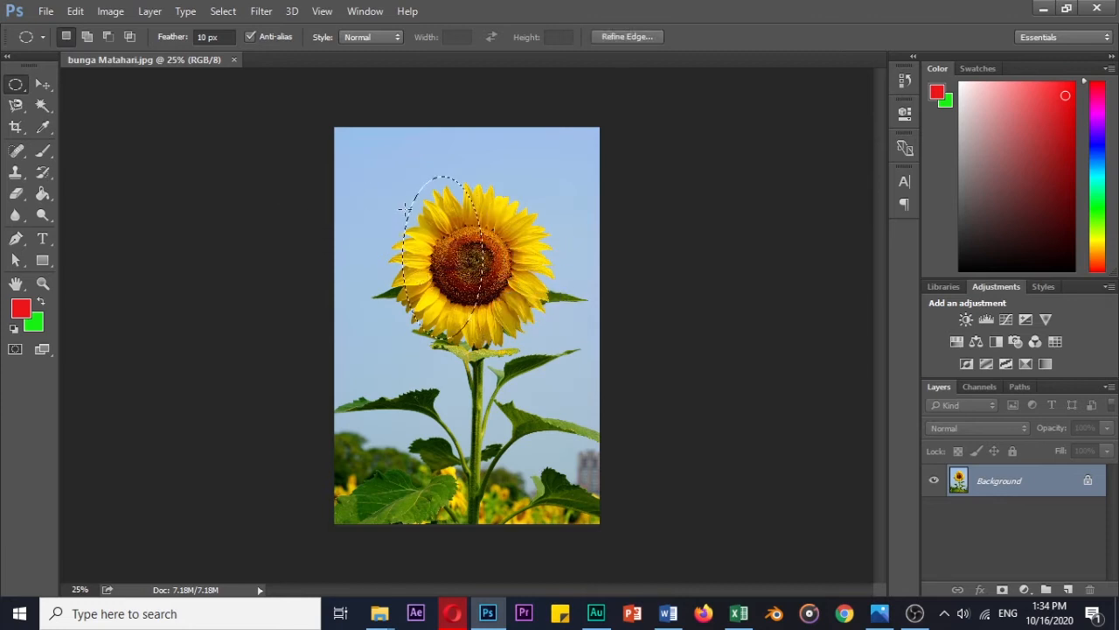
drag(395, 173, 565, 370)
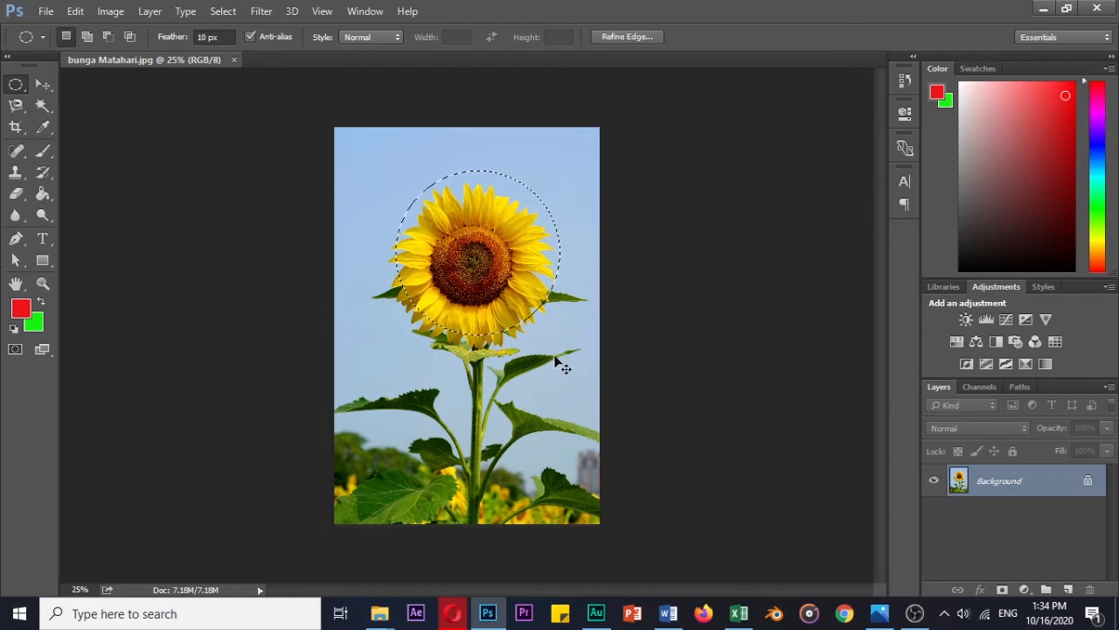
click(561, 367)
drag(394, 175, 551, 347)
click(552, 347)
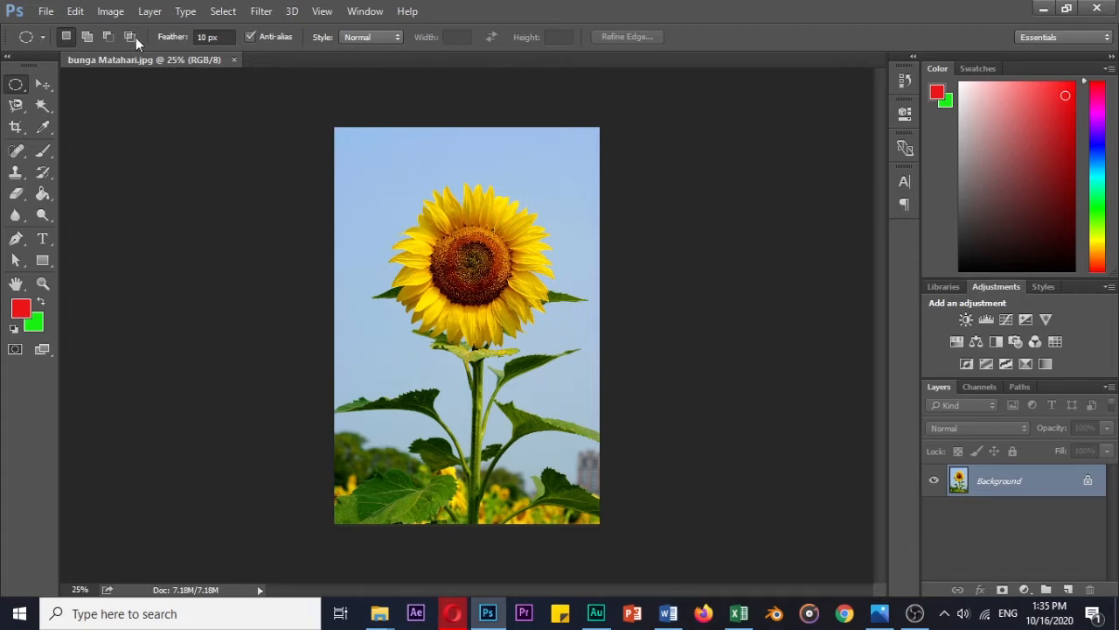
Compare the selection mode and feather options of the Elliptical Marquee, Magnetic Lasso and Magic Wand tools.
click(16, 105)
click(43, 106)
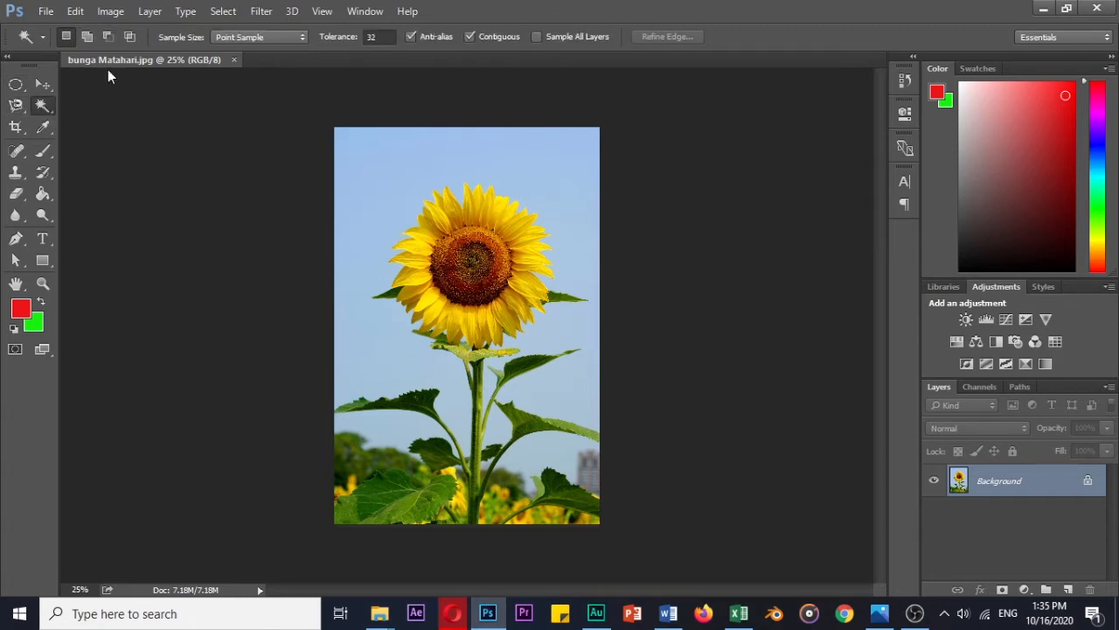
click(18, 105)
click(16, 85)
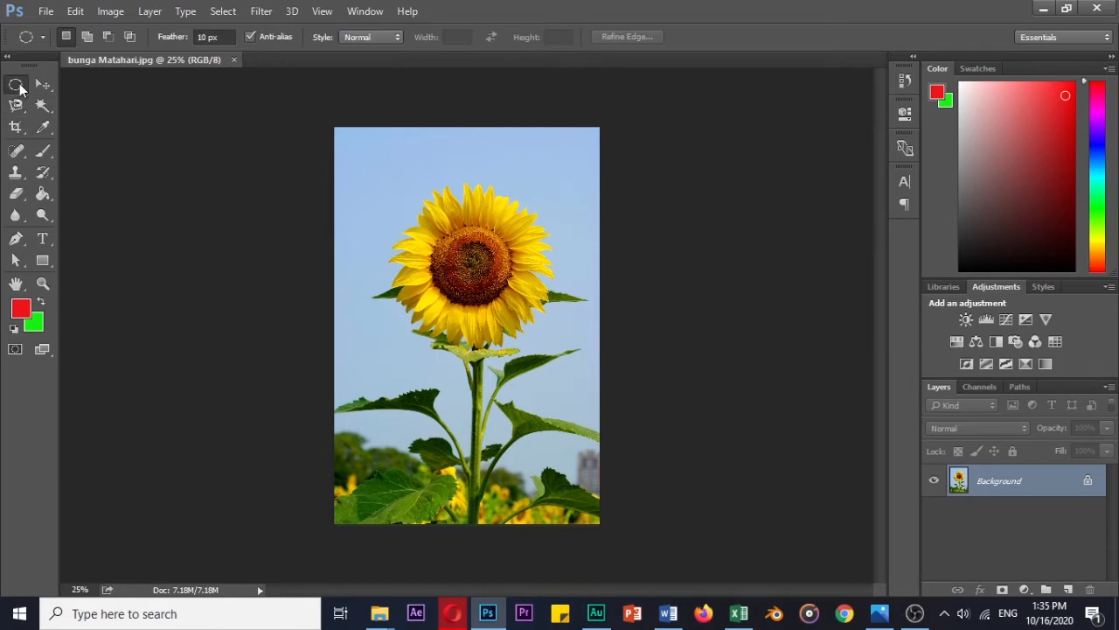
click(21, 106)
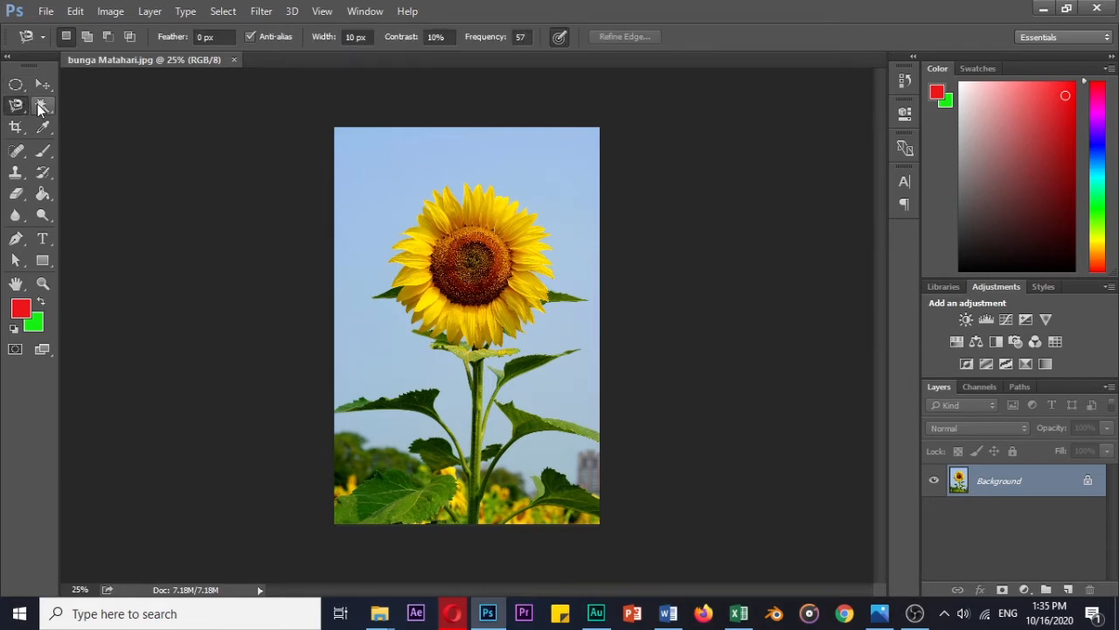
click(42, 106)
click(16, 85)
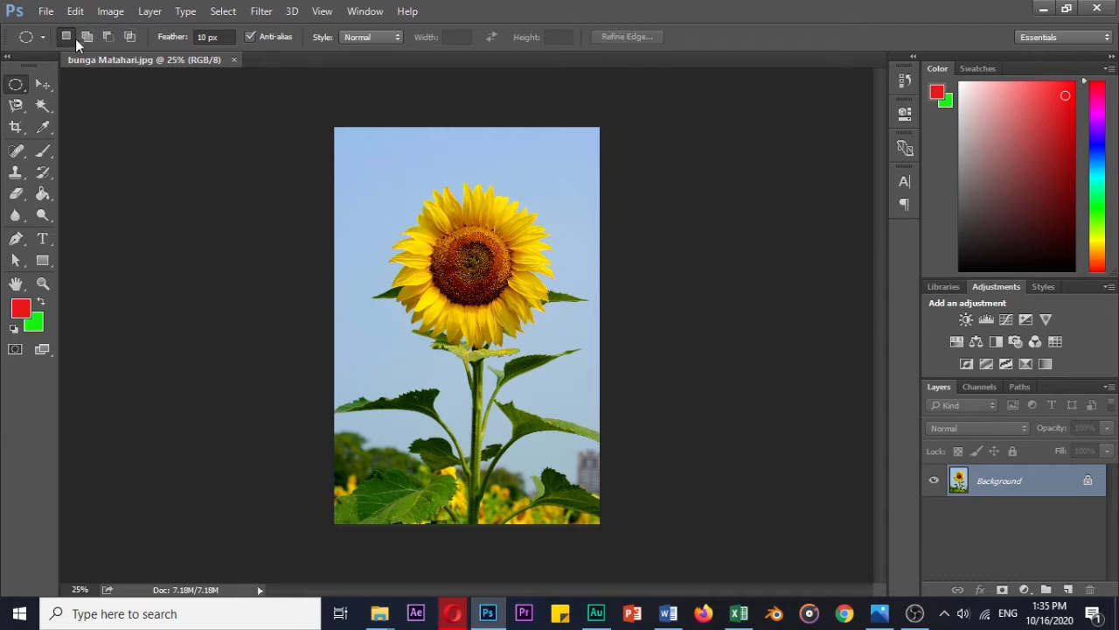
click(16, 105)
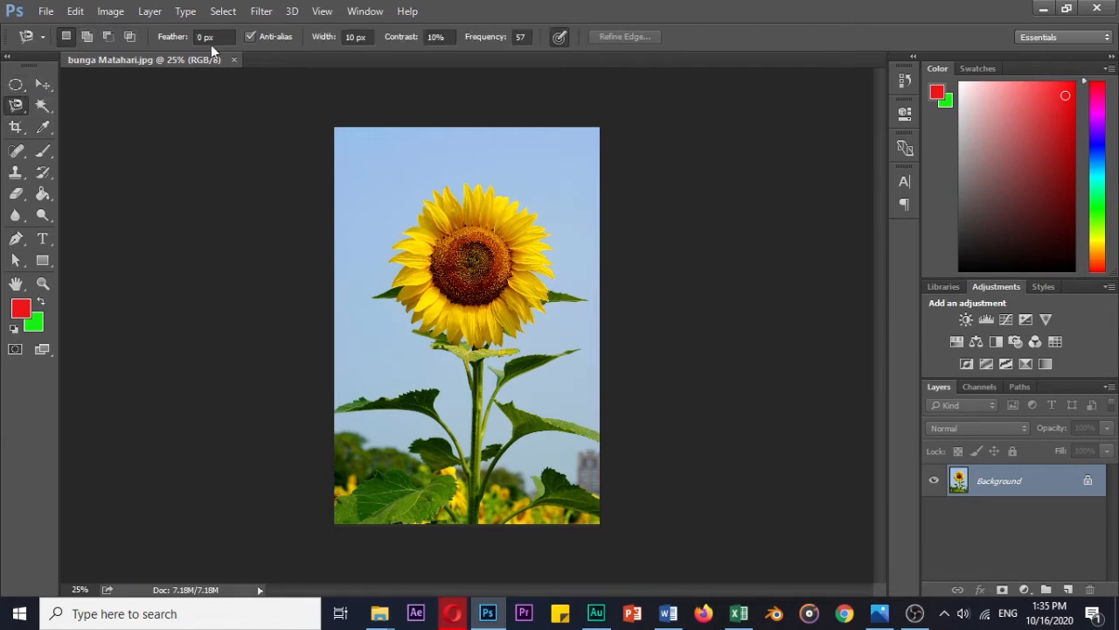
click(42, 106)
click(15, 85)
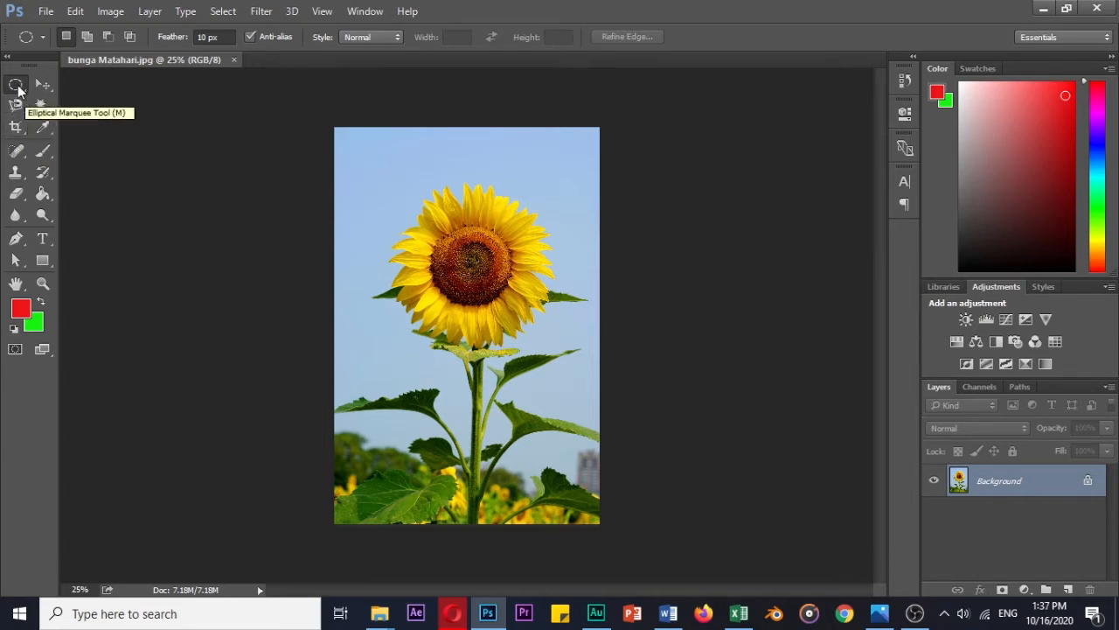
Draw a rectangular selection around the sunflower head with the Rectangular Marquee Tool.
right_click(17, 90)
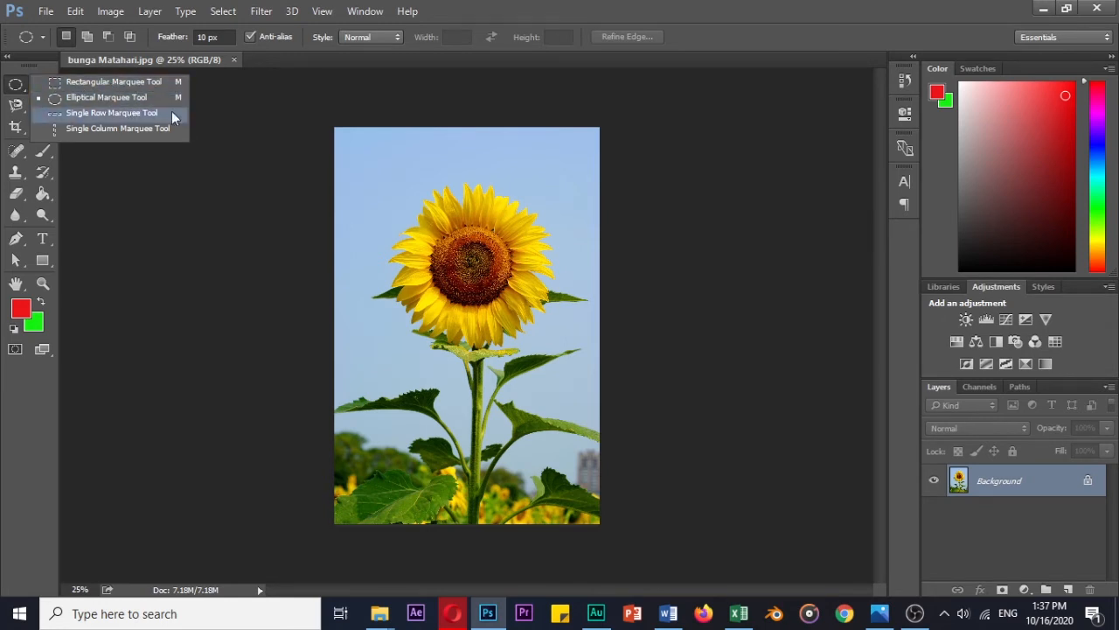
click(140, 82)
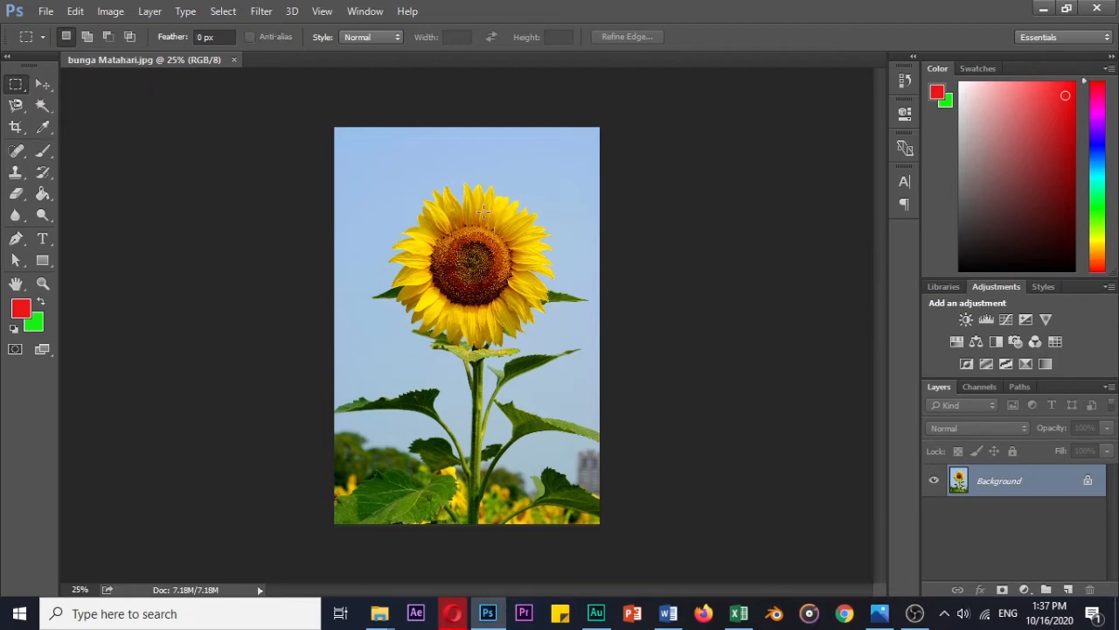
drag(388, 176, 559, 354)
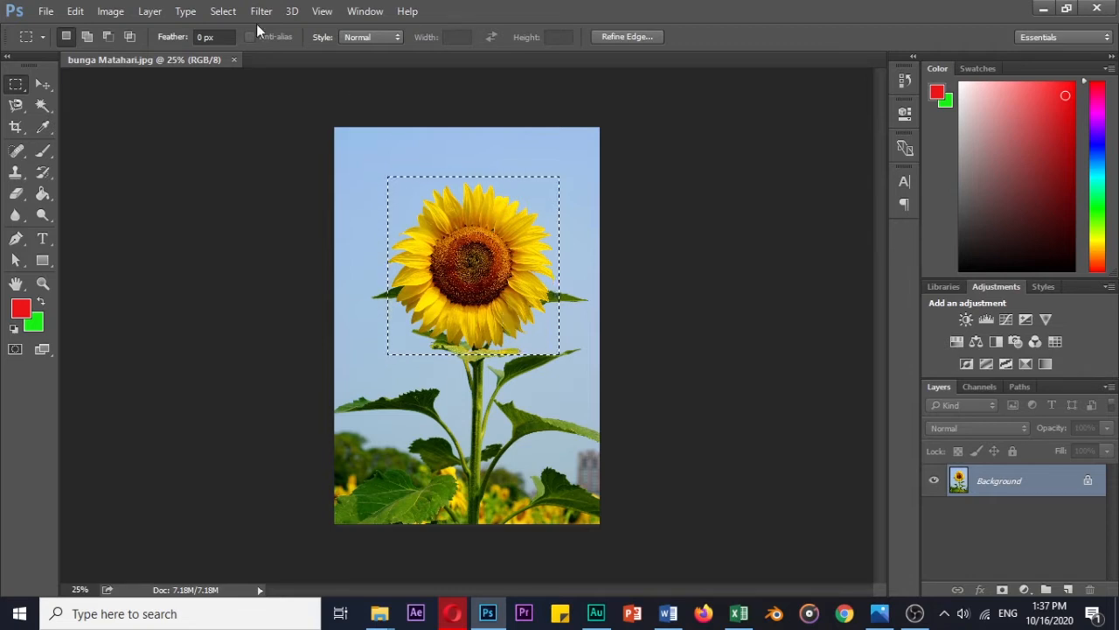
Draw an elliptical selection over the lower leaves and shift it up over the sunflower head.
right_click(16, 83)
click(87, 99)
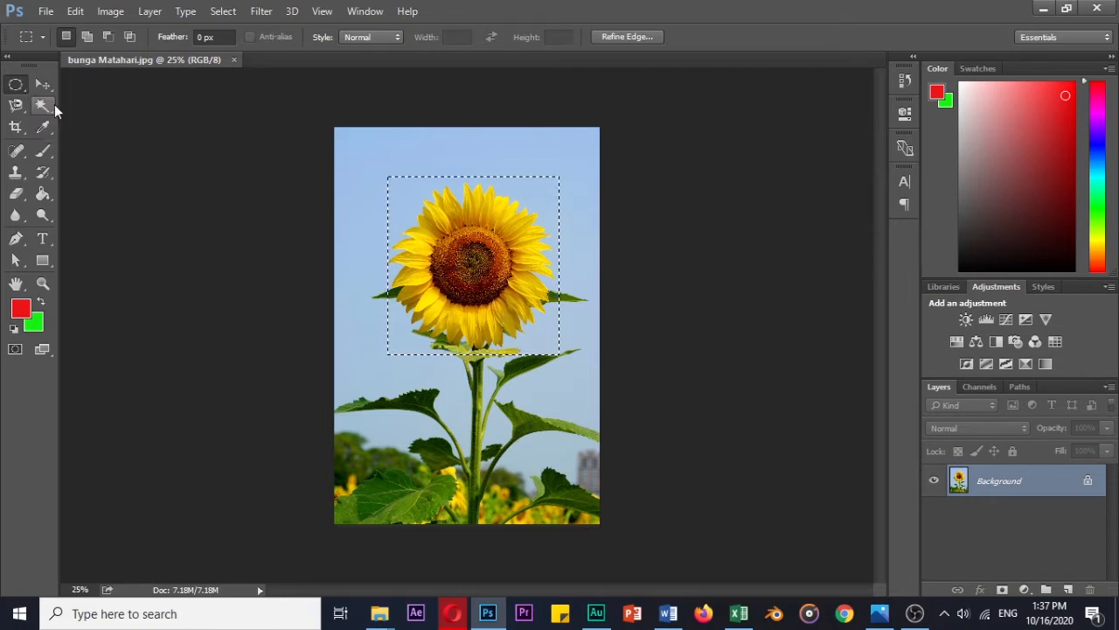
drag(350, 372, 512, 481)
drag(455, 419, 490, 253)
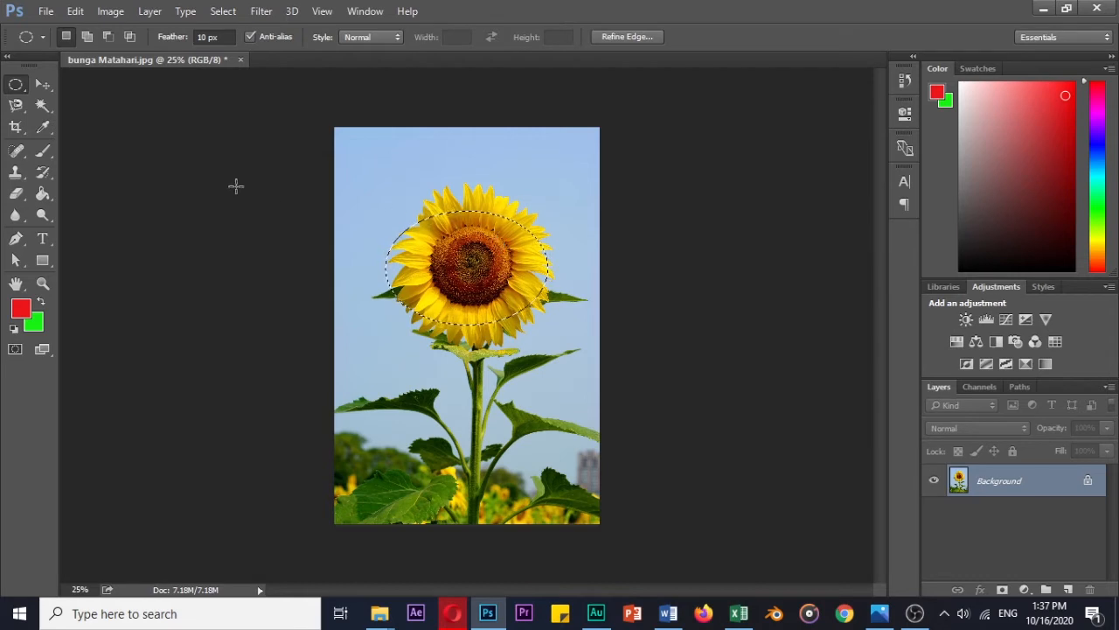
Replace the elliptical selection with a rectangular marquee selection enclosing the sunflower's petals.
click(22, 84)
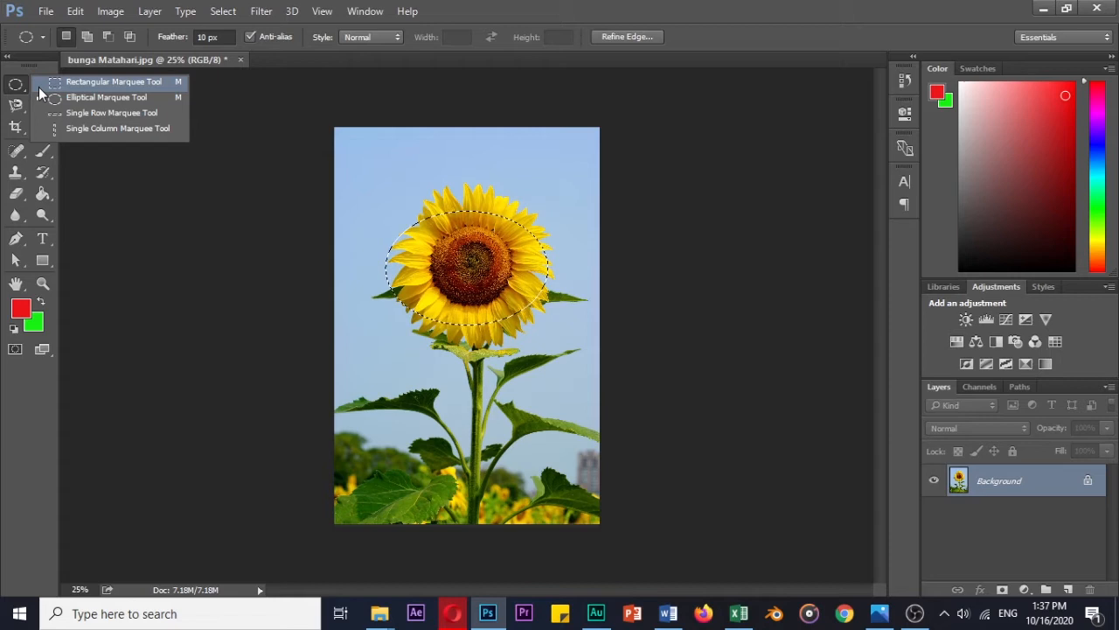
click(40, 87)
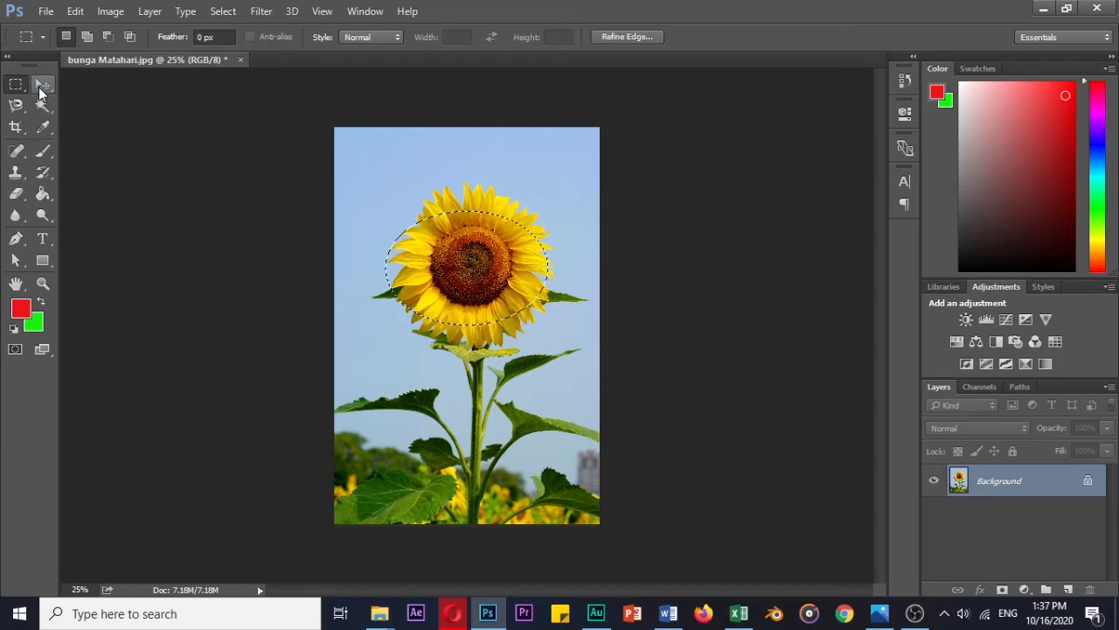
drag(461, 211, 551, 278)
drag(392, 180, 529, 324)
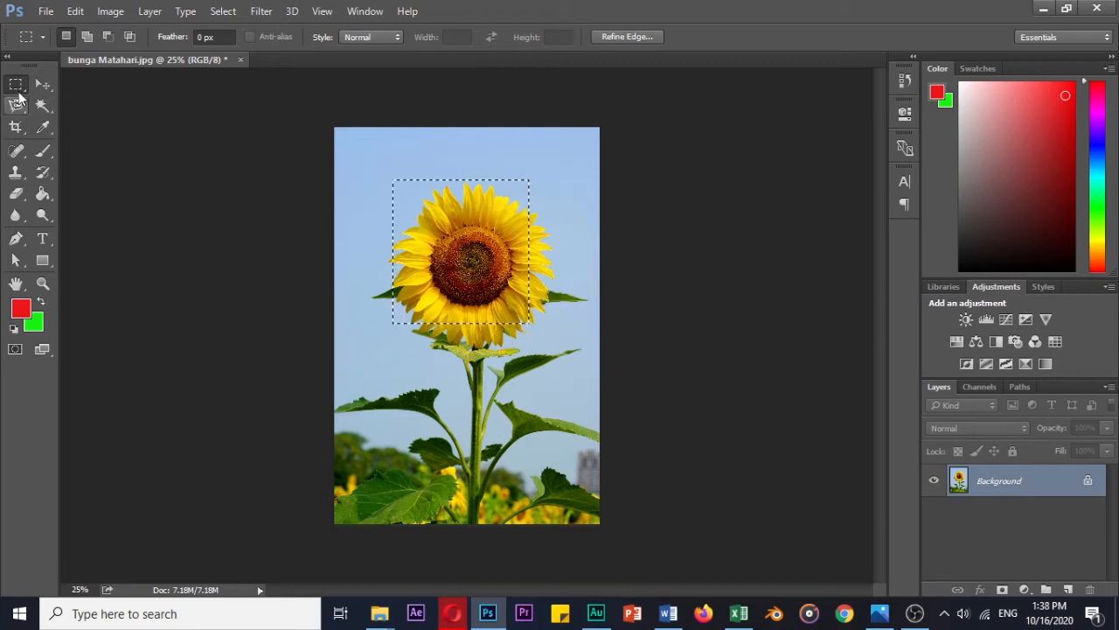
click(386, 185)
drag(397, 183, 552, 343)
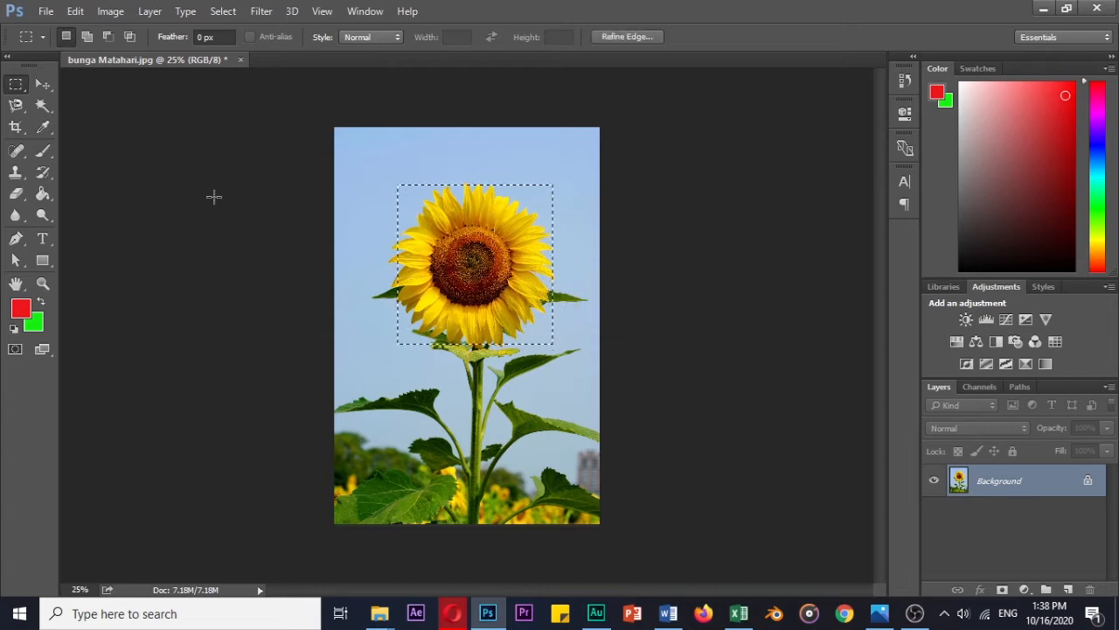
Try an elliptical selection around the large leaf to the left of the stem and deselect it.
right_click(15, 84)
click(53, 97)
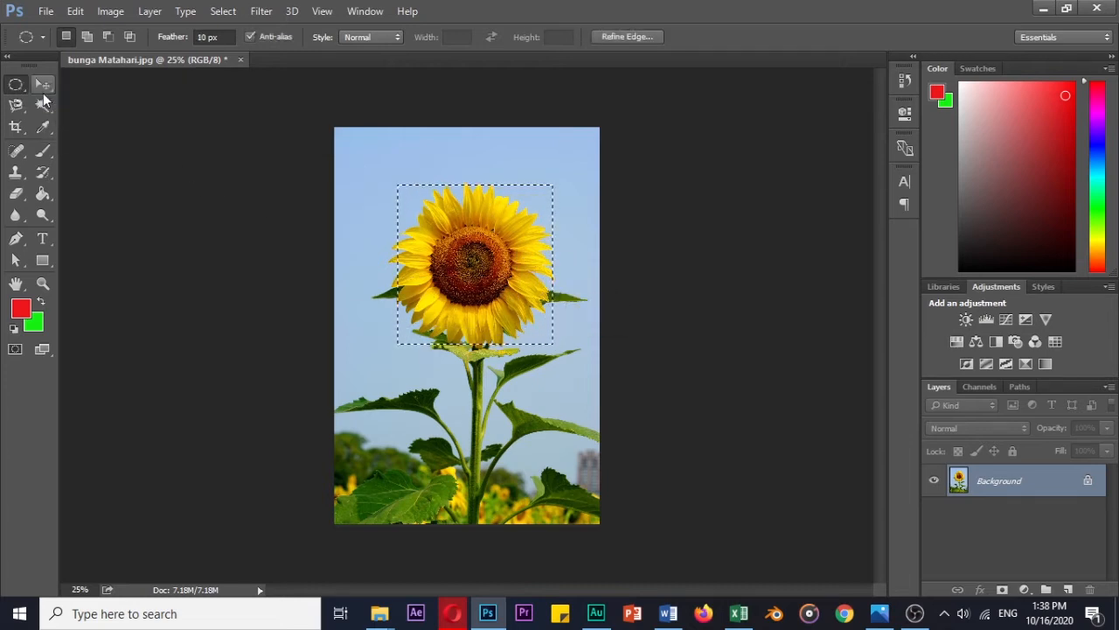
drag(437, 384, 336, 430)
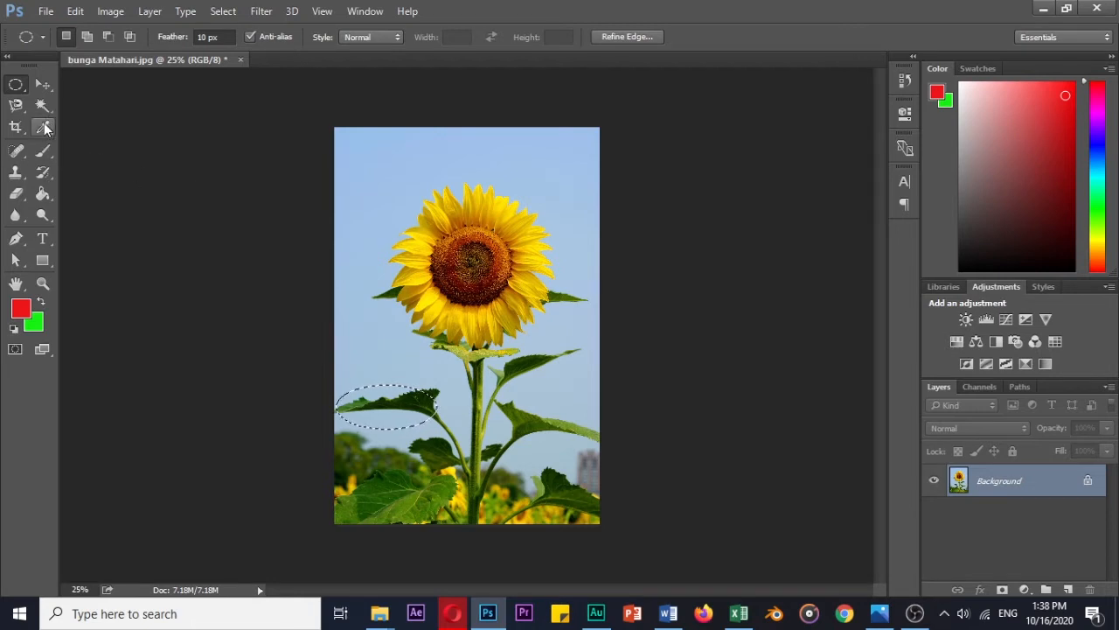
key(ctrl+d)
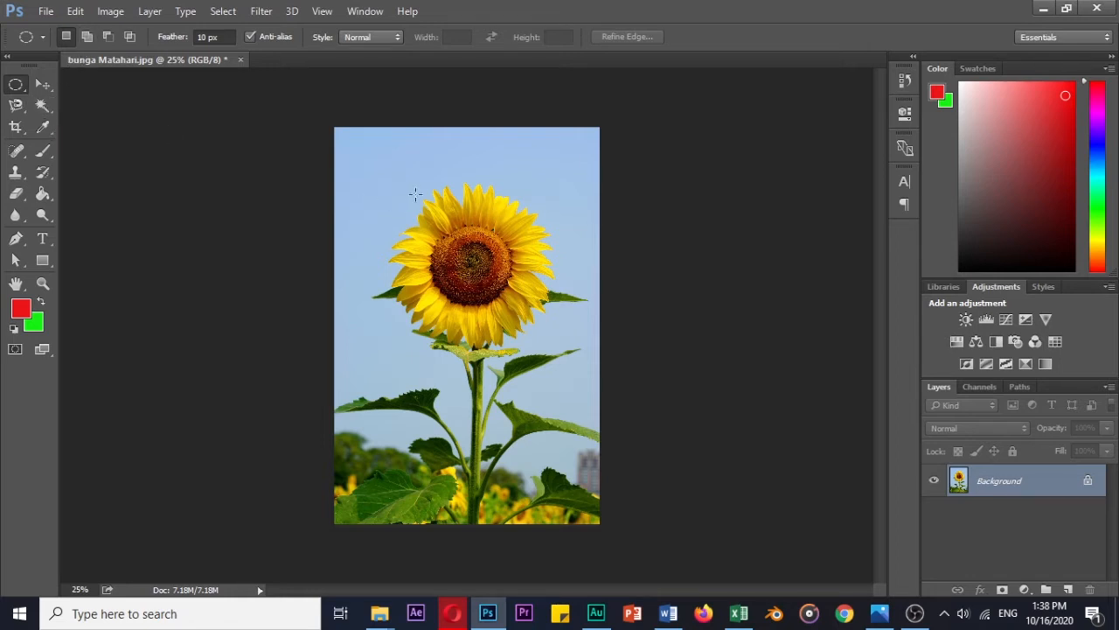
Draw a nearly circular elliptical selection around the sunflower head and reposition it to fit the petals.
drag(443, 227, 553, 345)
drag(509, 300, 504, 296)
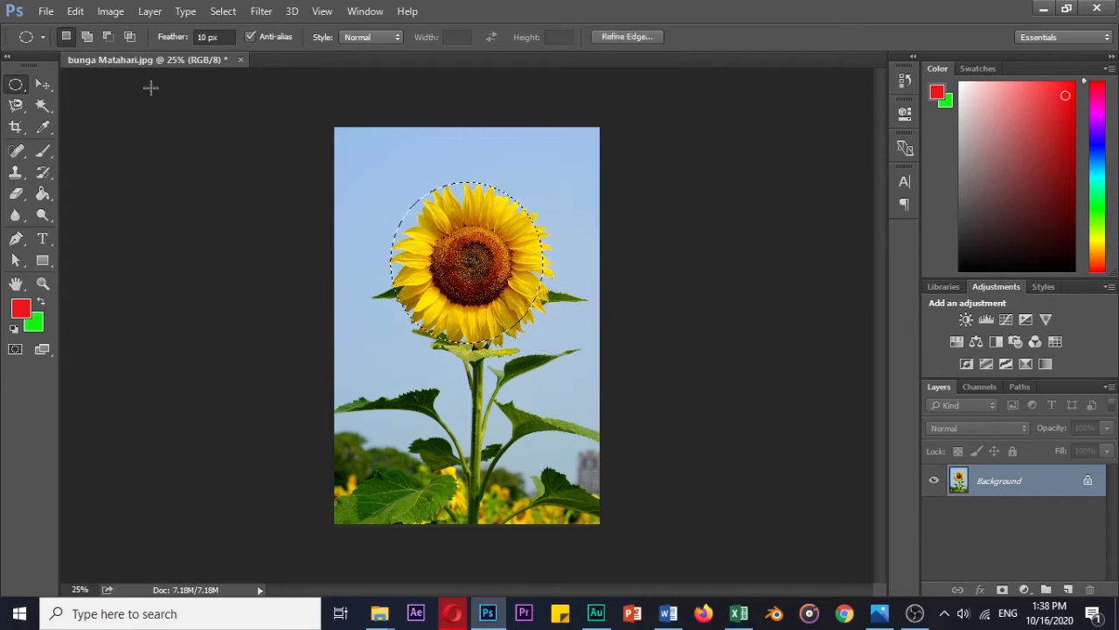
Add rectangular marquee areas around the large leaf left of the stem and the two small leaves beside the sunflower head to the circular selection.
right_click(26, 85)
click(63, 79)
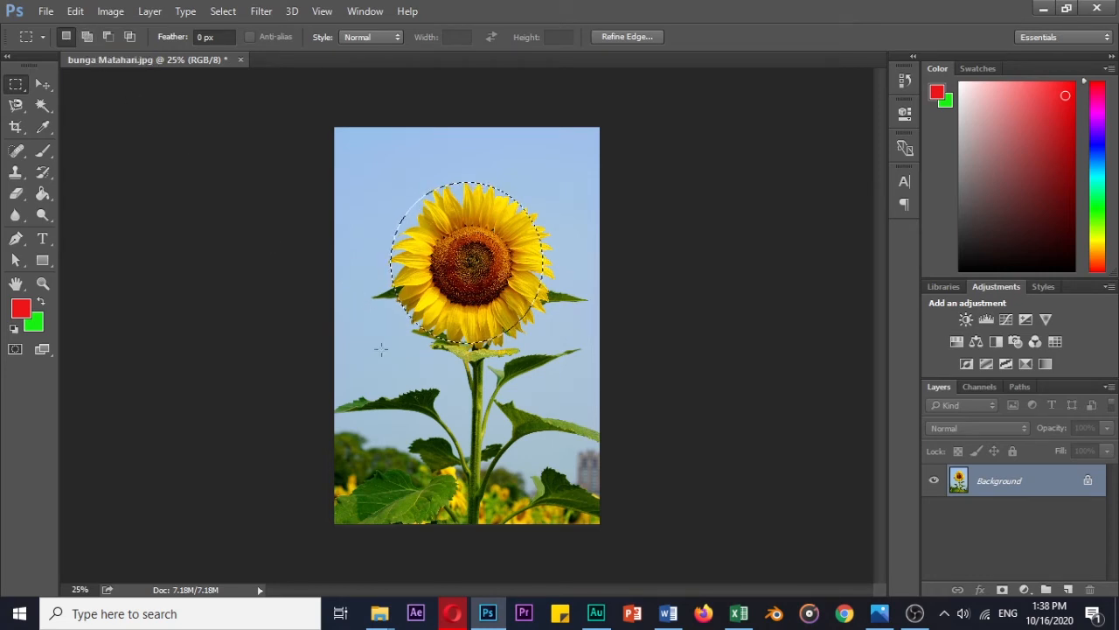
key(shift)
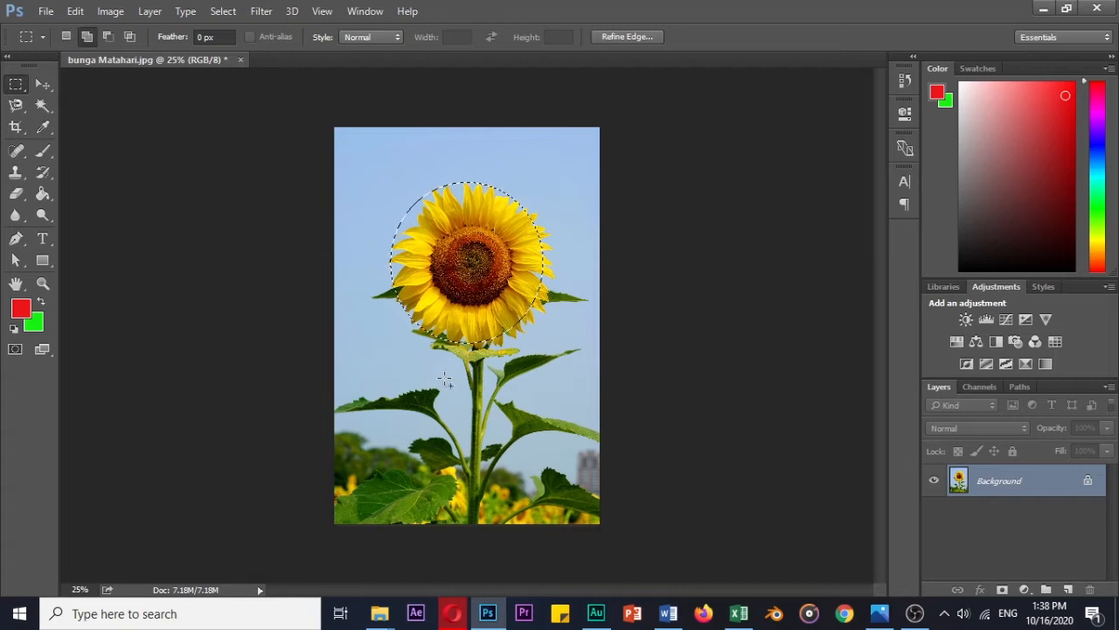
key(shift)
key(shift)
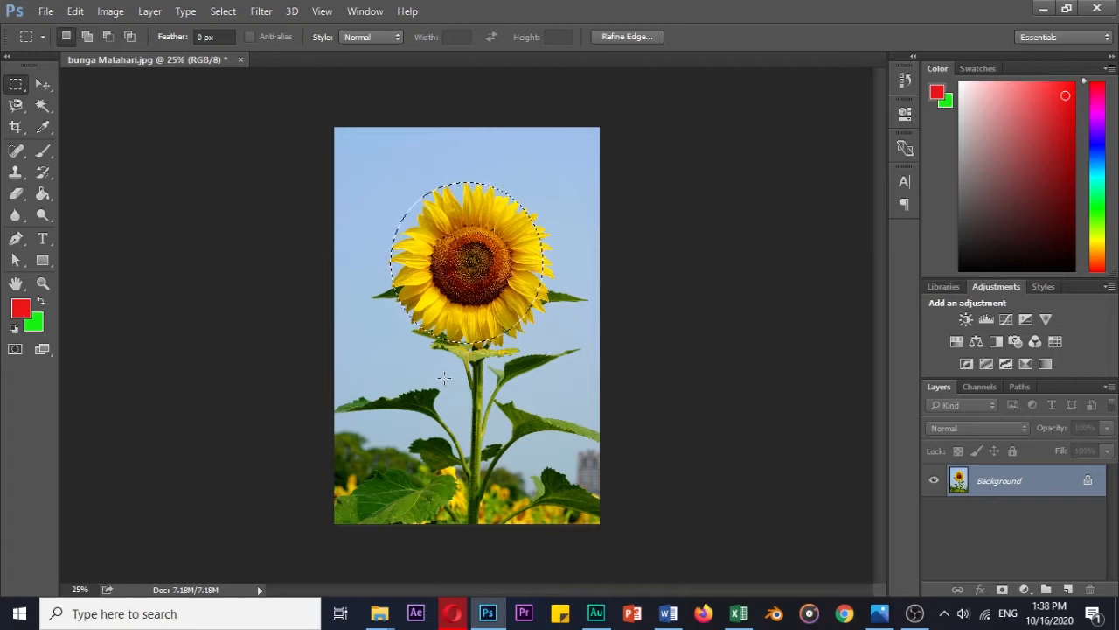
key(shift)
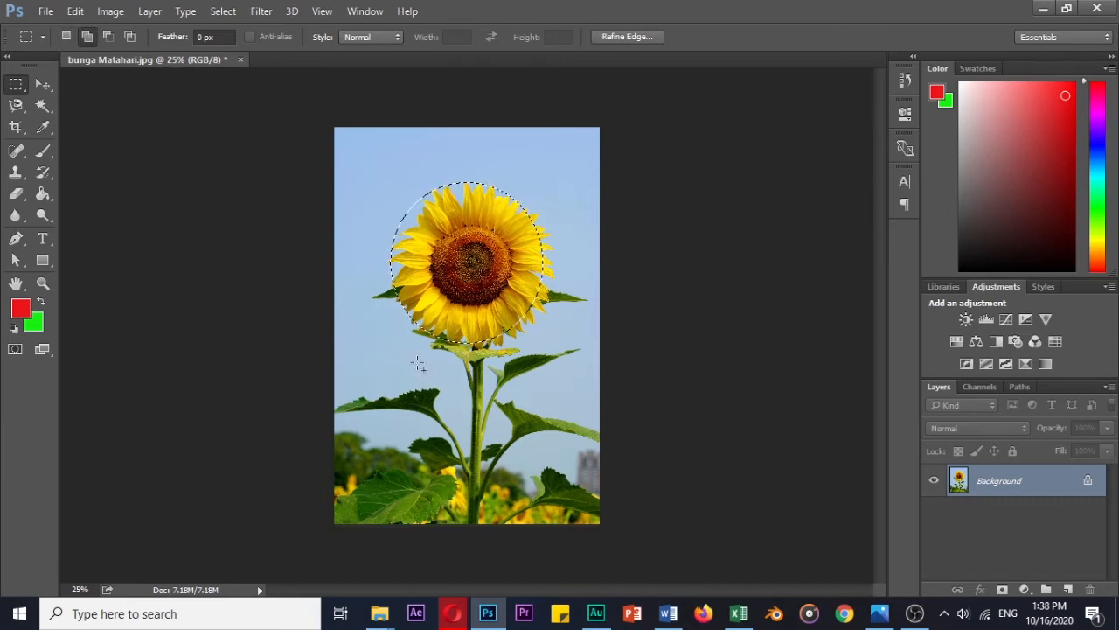
key(shift)
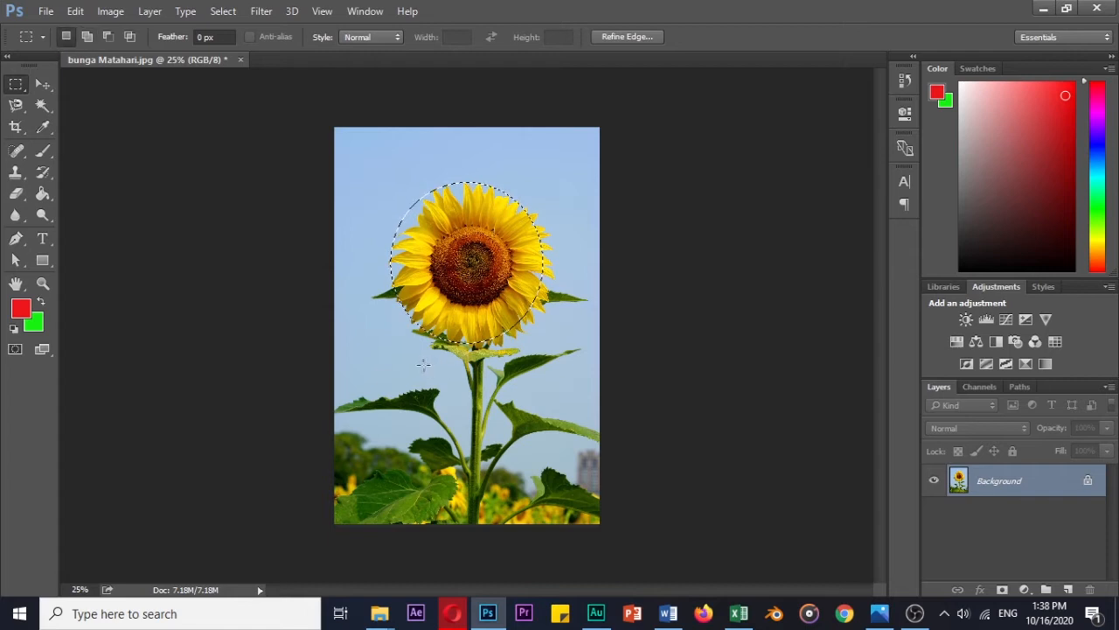
key(shift)
key(shift)
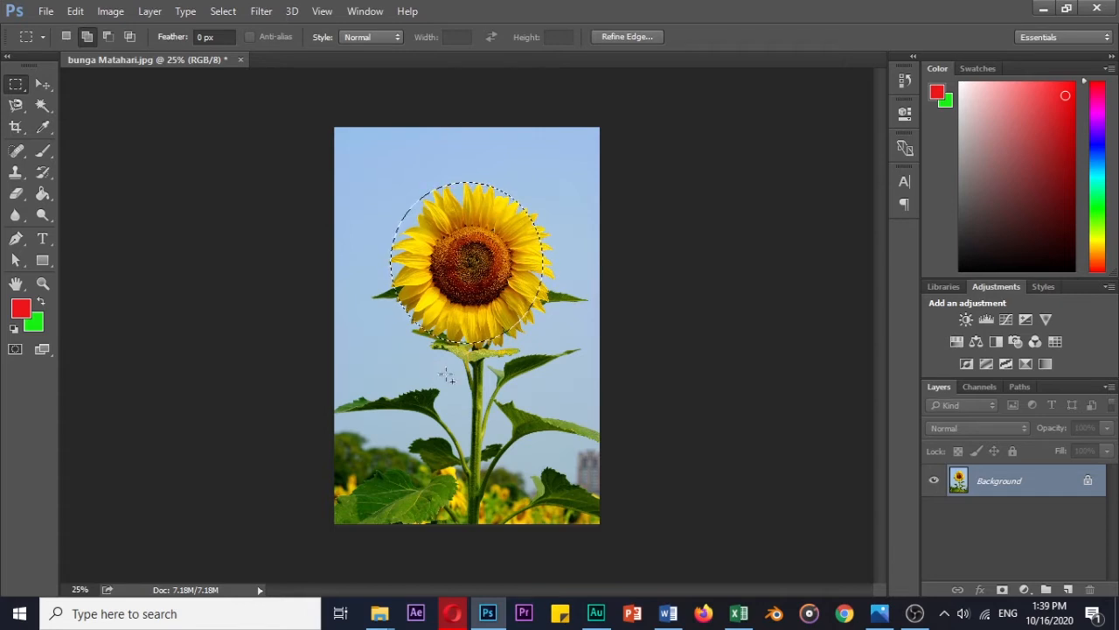
key(shift)
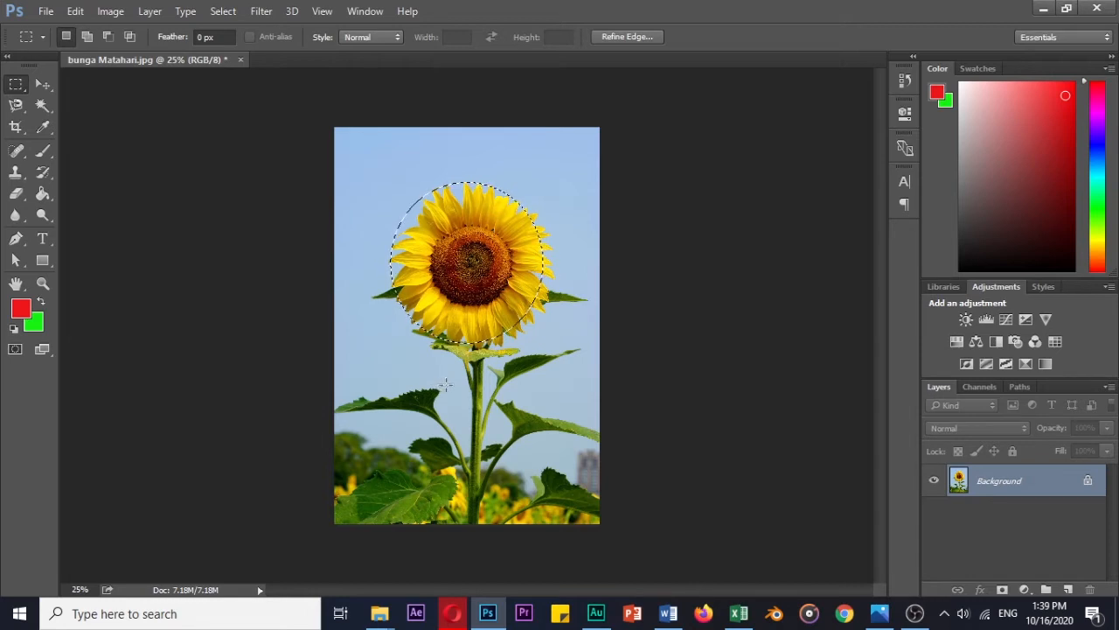
key(shift)
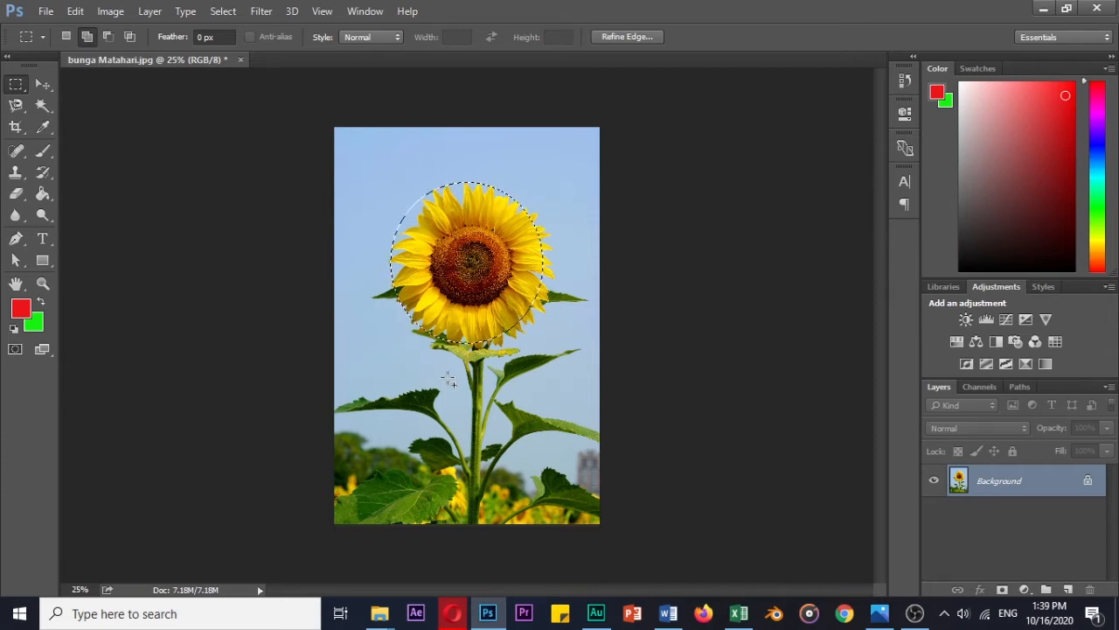
drag(444, 378, 273, 423)
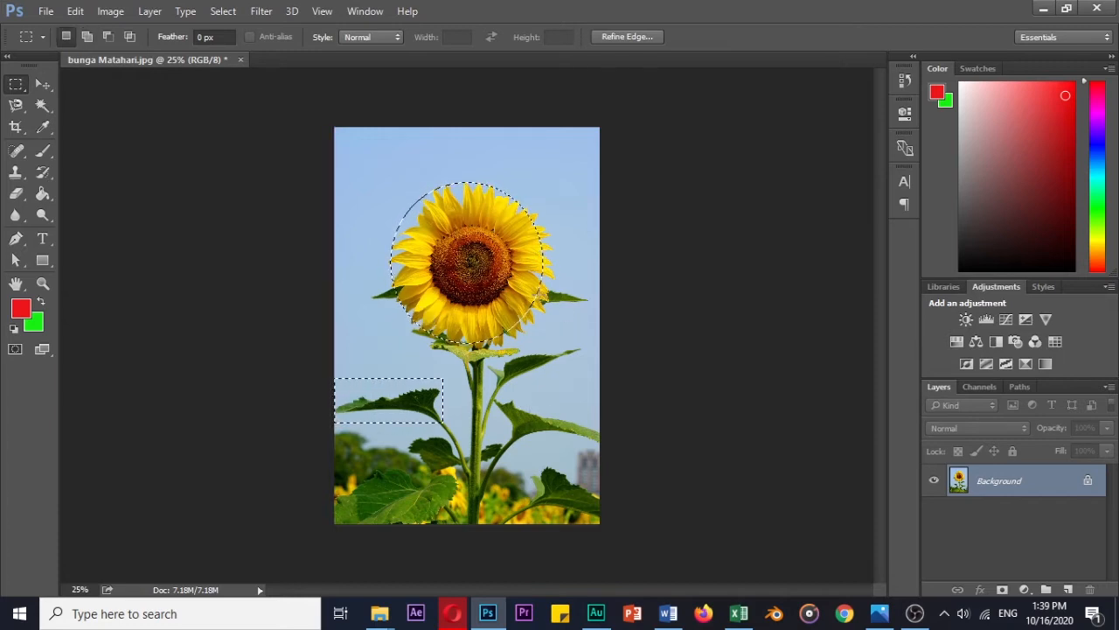
shift+click(586, 315)
drag(587, 282, 366, 312)
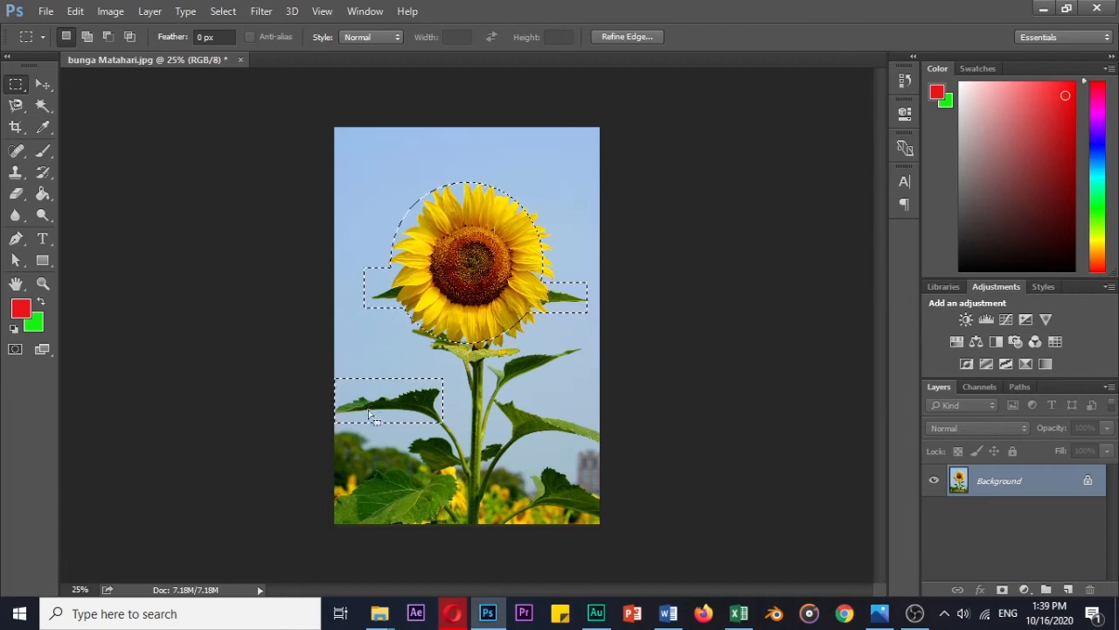
Subtract rectangular areas over the large left leaf and the small leaves beside the sunflower head from the selection.
click(106, 37)
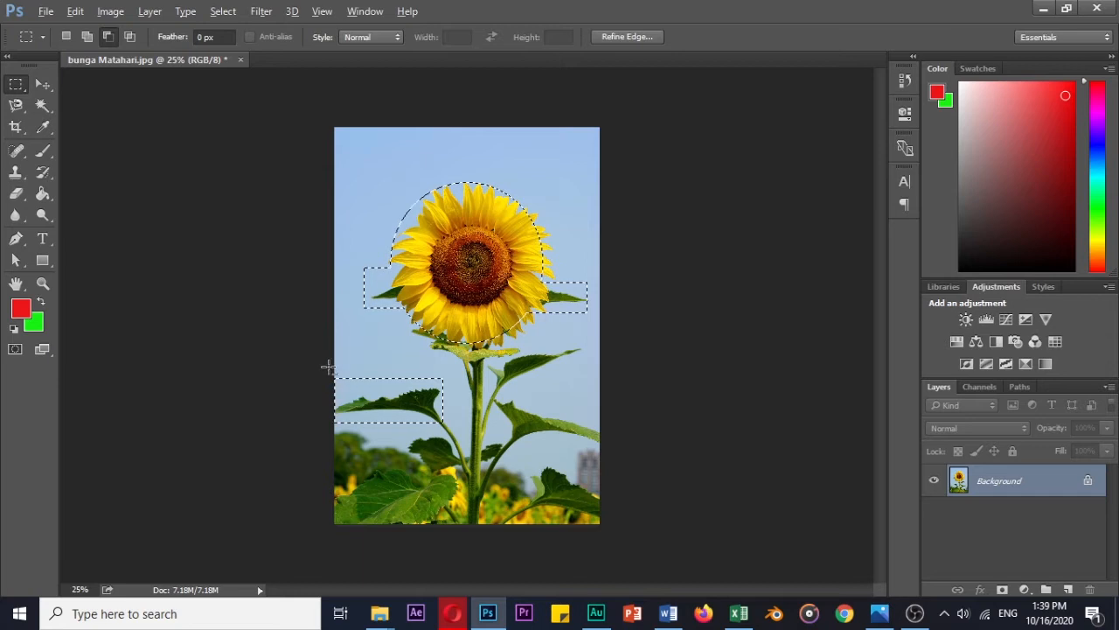
drag(327, 367, 491, 449)
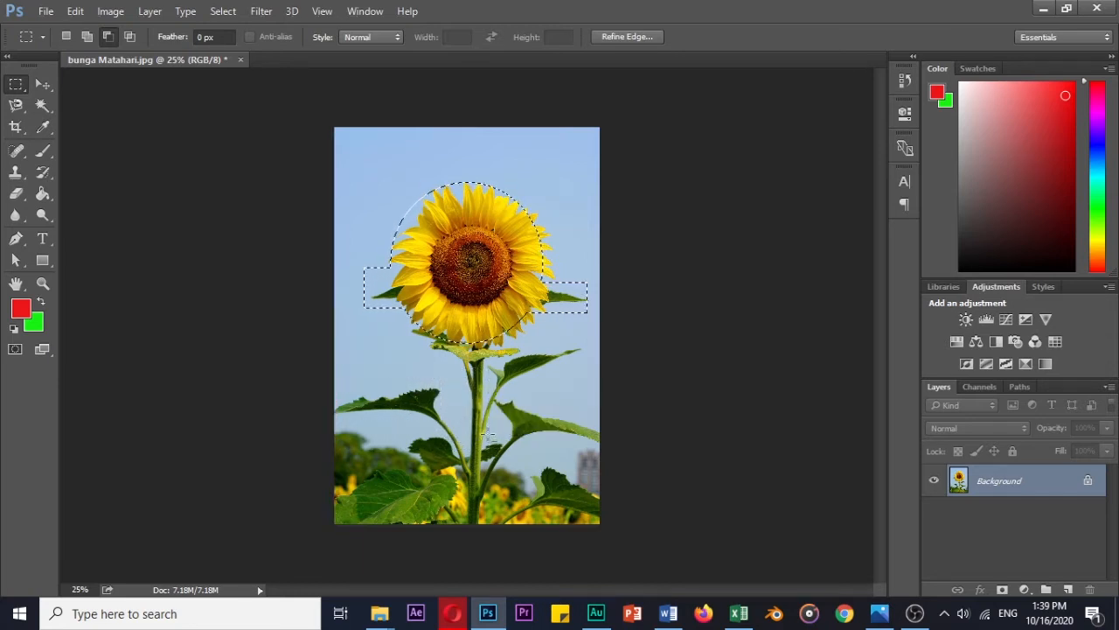
drag(597, 345, 594, 348)
drag(355, 247, 389, 319)
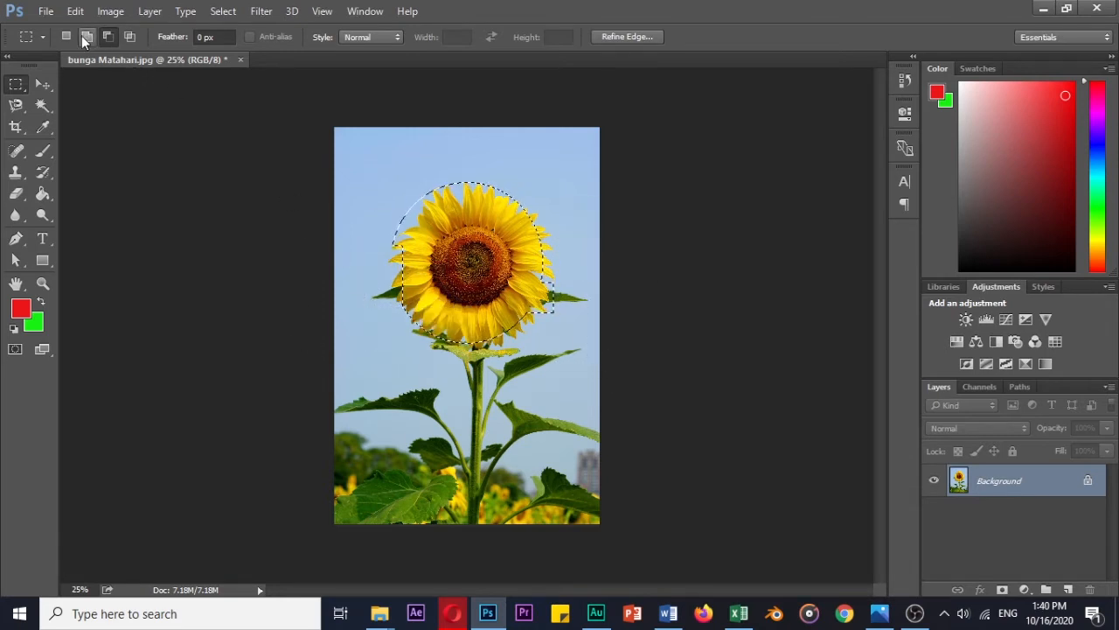
Subtract elliptical areas from the lower part and both sides of the selection, keeping only a piece over the upper petals.
right_click(16, 84)
click(65, 95)
drag(398, 245, 507, 312)
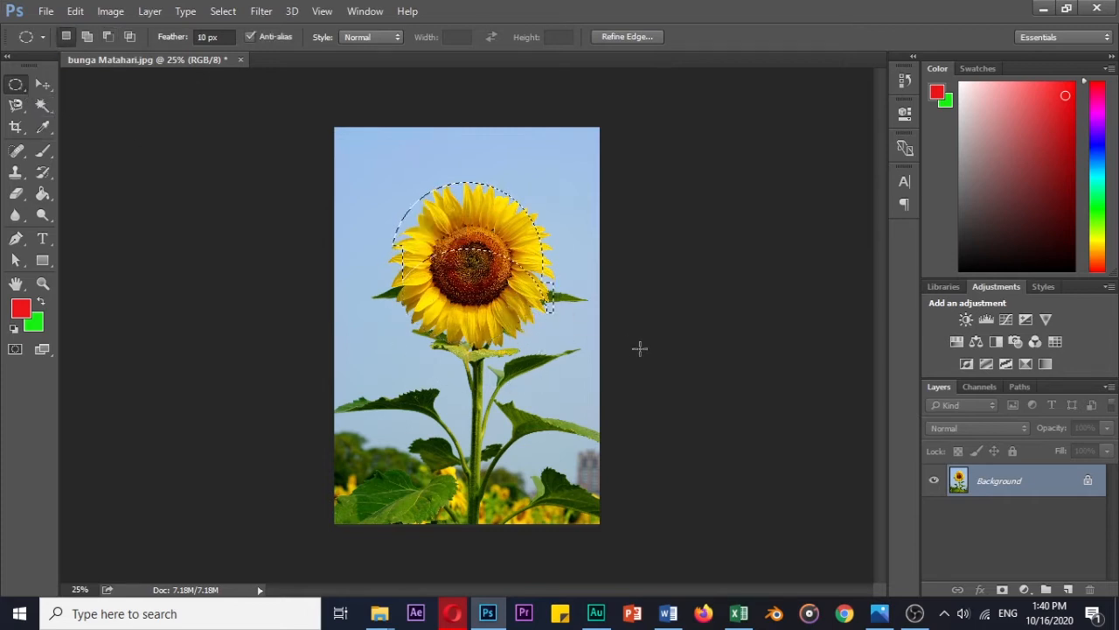
drag(564, 263, 525, 200)
drag(378, 298, 455, 144)
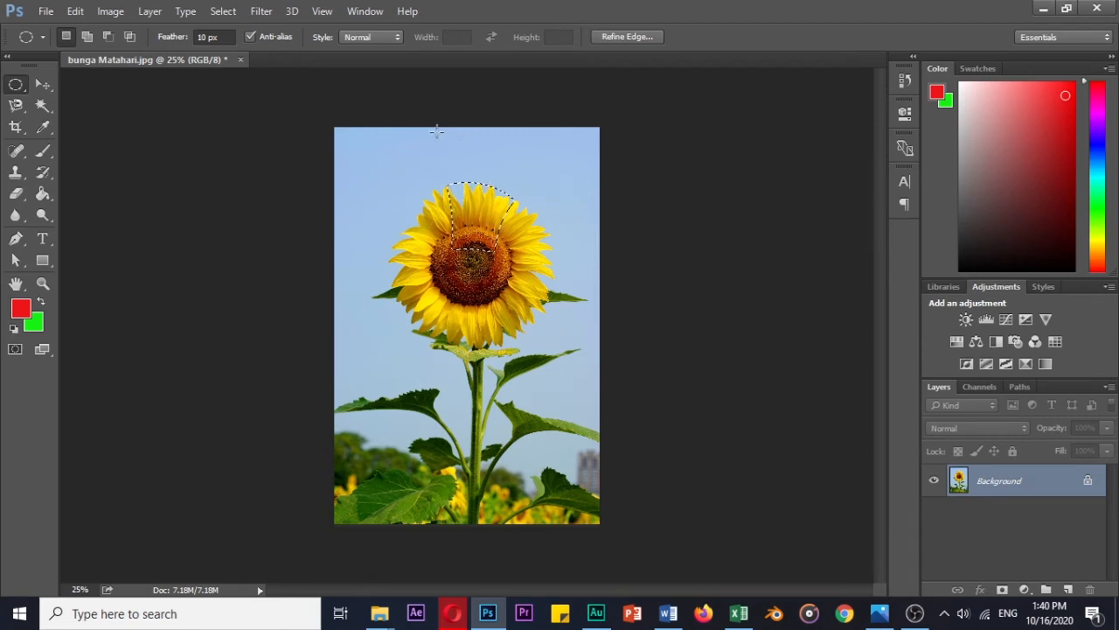
Deselect the remaining selection over the sunflower's upper petals.
click(233, 13)
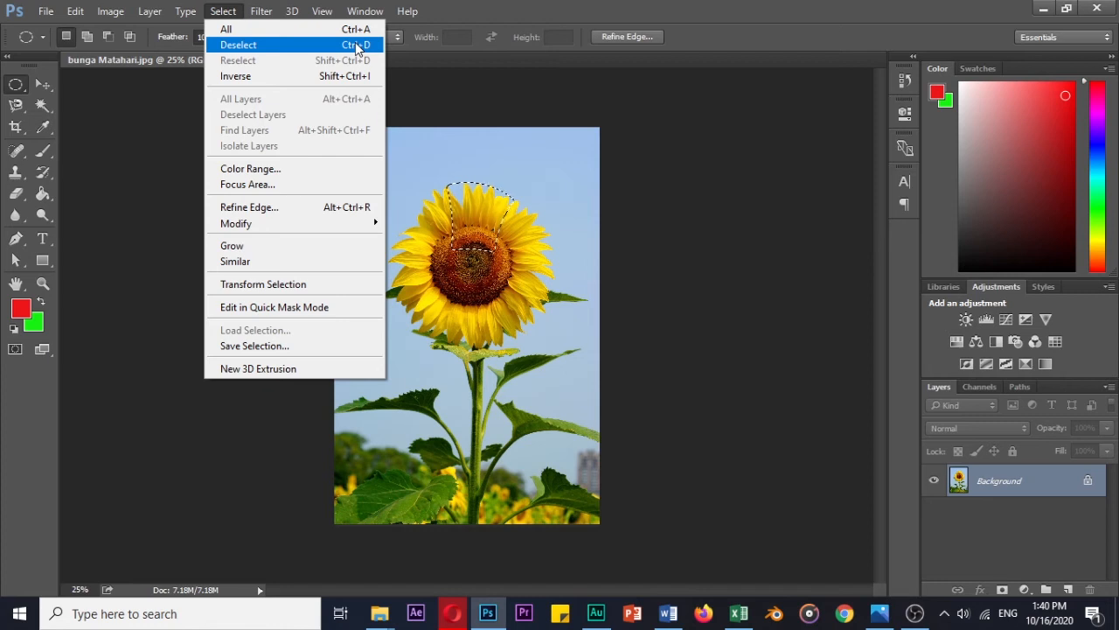
click(472, 205)
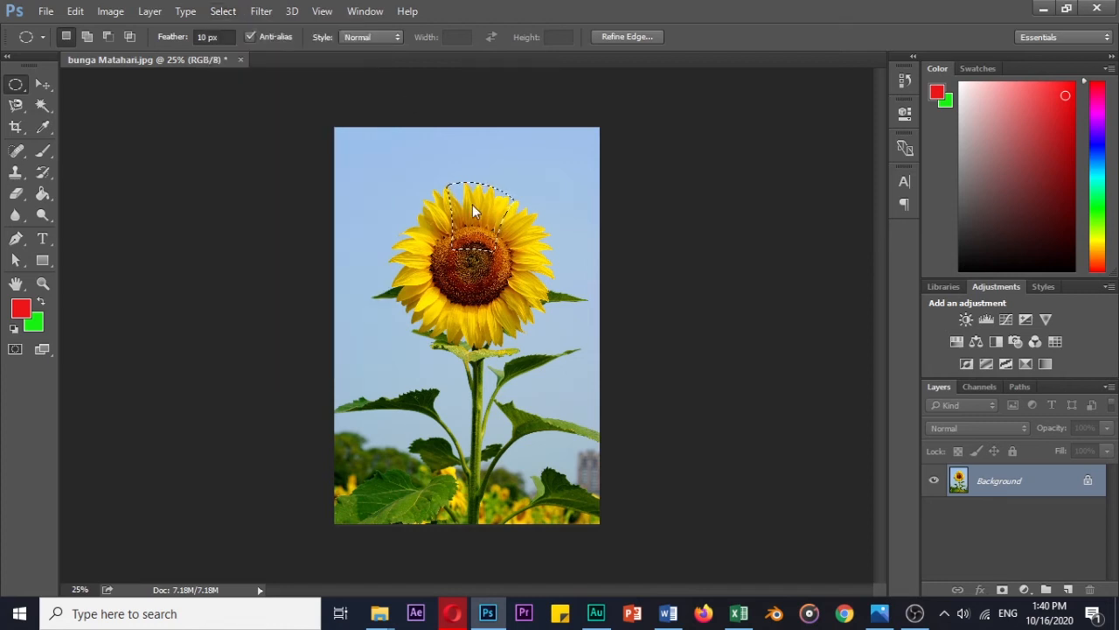
key(ctrl+d)
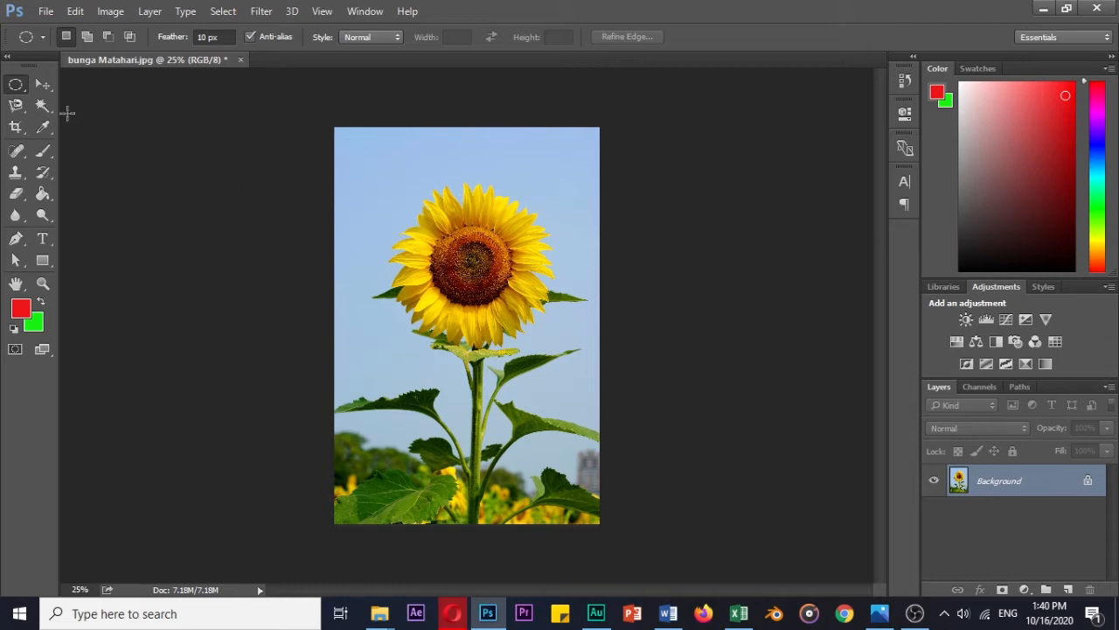
Draw a circular selection with a 10 px feather around the whole sunflower head and shift it to enclose the petals.
click(16, 105)
click(16, 87)
drag(386, 192, 557, 361)
mouse_move(482, 295)
mouse_down()
mouse_move(480, 279)
mouse_move(495, 276)
mouse_move(488, 281)
mouse_up()
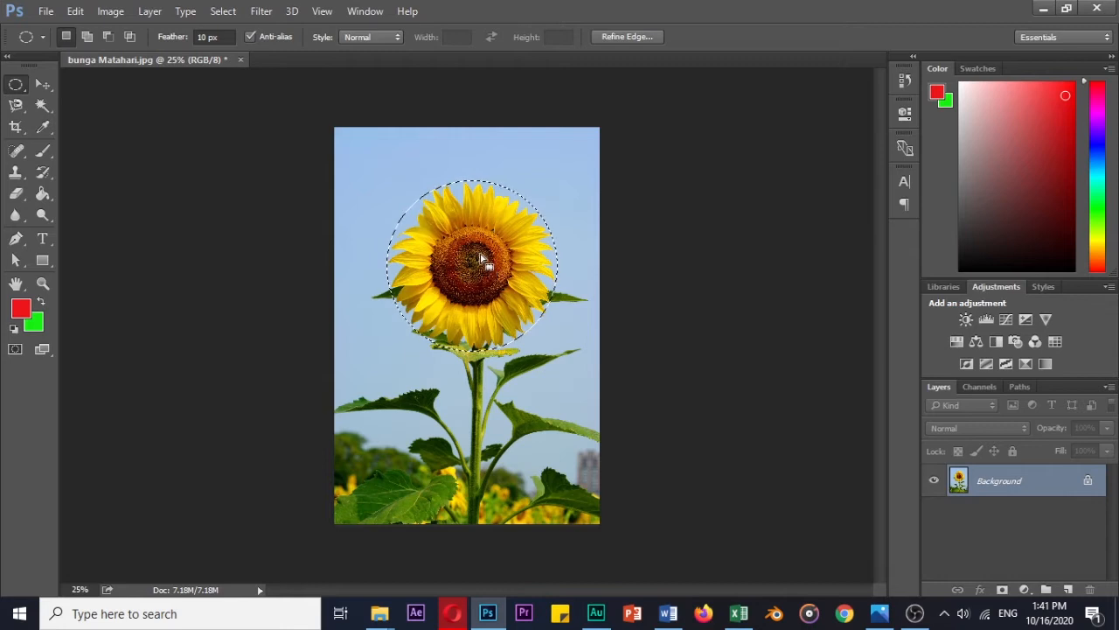
Set the elliptical marquee's feather to 0 px.
click(208, 36)
text(0)
key(Return)
Convert the locked Background into a regular layer, keeping the default name and settings.
double_click(1000, 481)
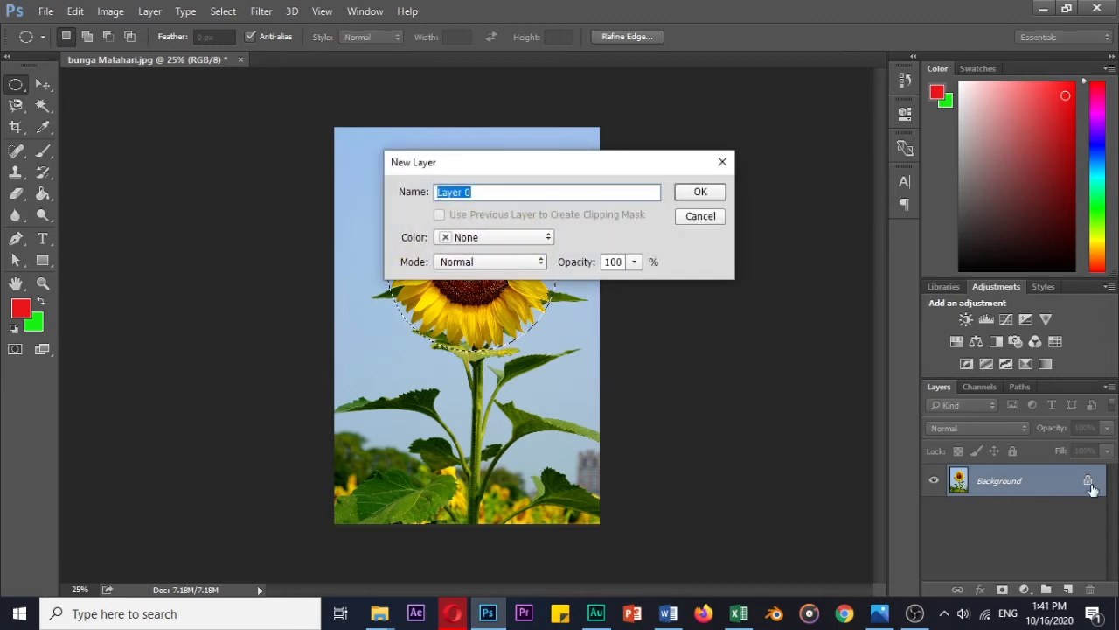
click(704, 196)
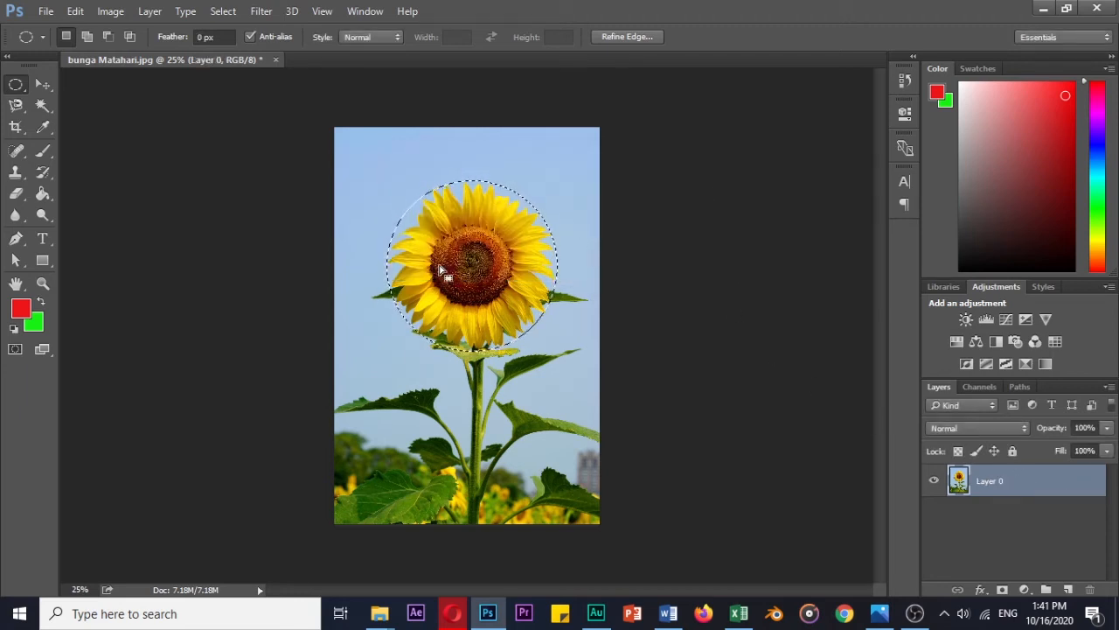
Delete the selected sunflower head, deselect, and inspect the soft edge of the cut-out area.
key(Delete)
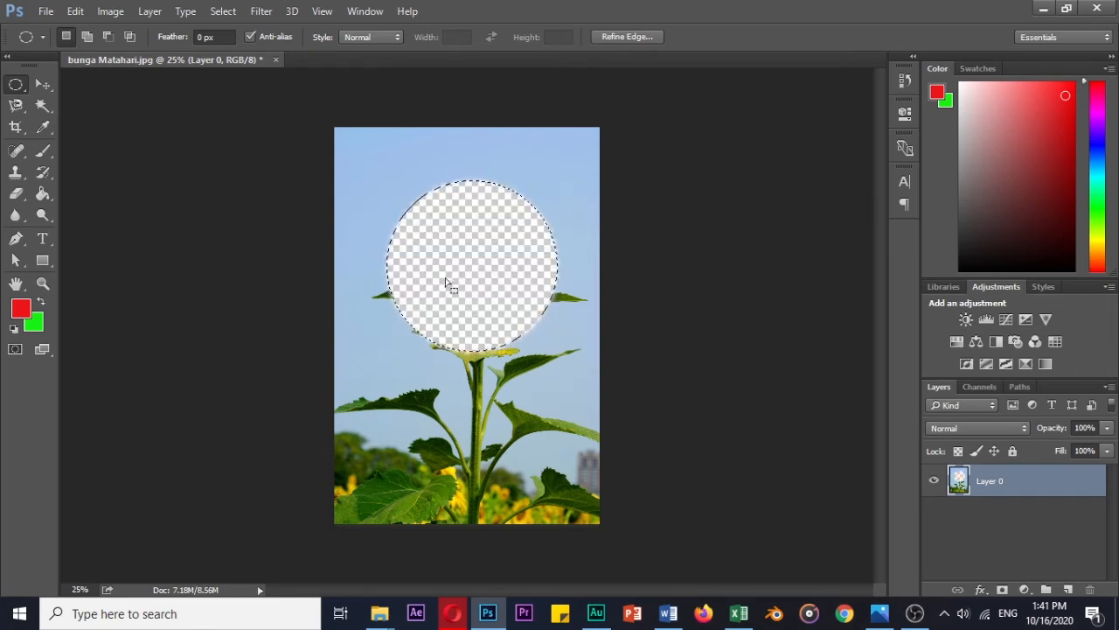
key(ctrl+d)
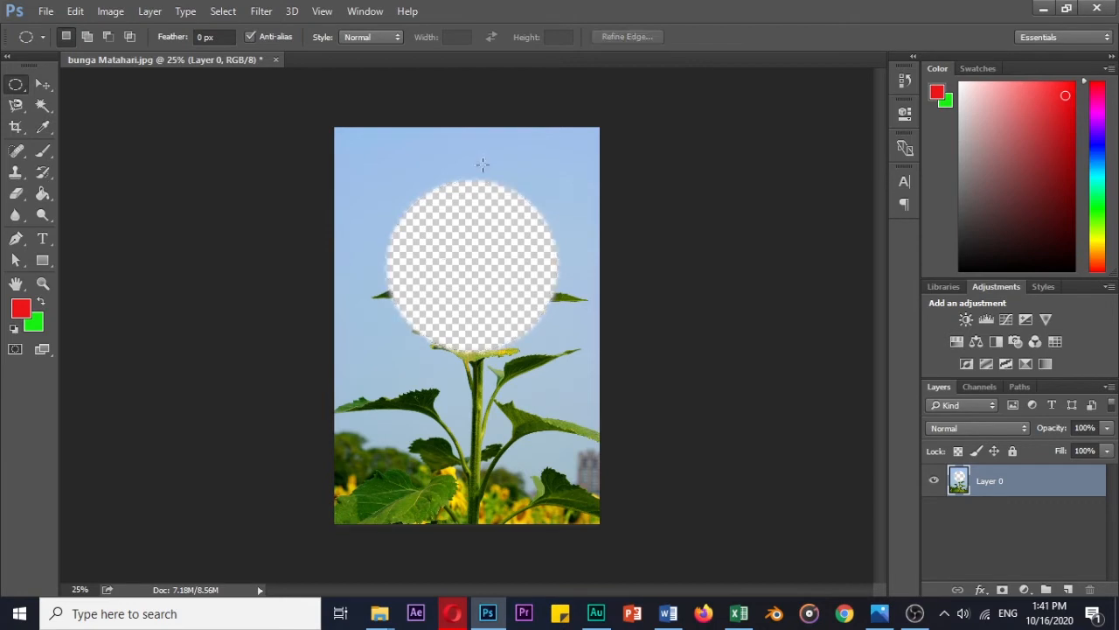
scroll(494, 160, up, 6)
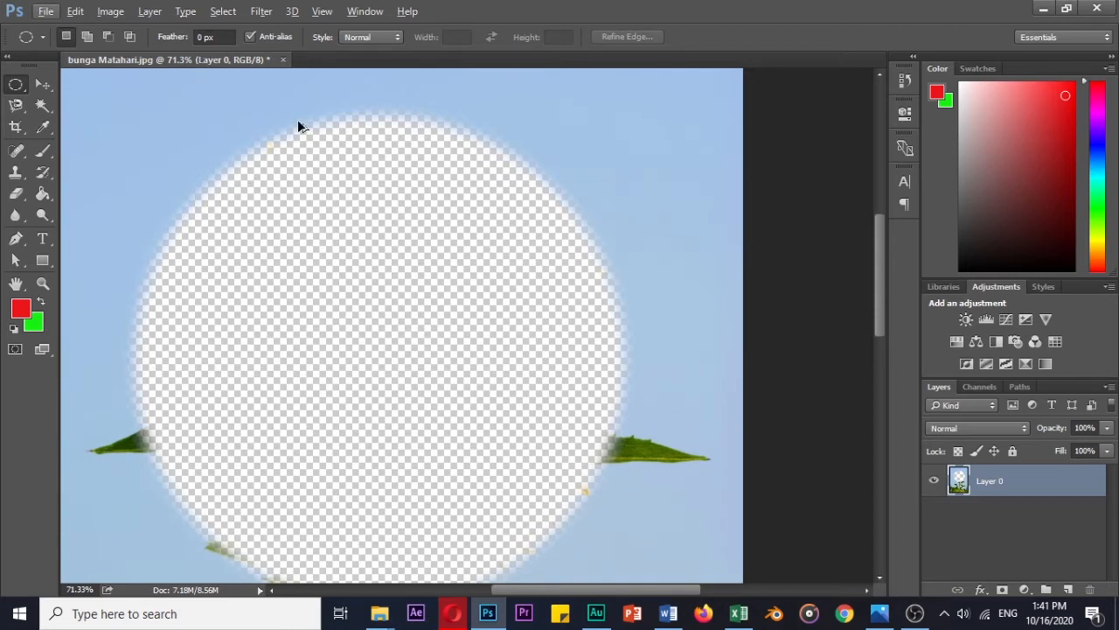
Undo the deselection and the deletion of the sunflower head.
key(ctrl+alt+z)
key(ctrl+alt+z)
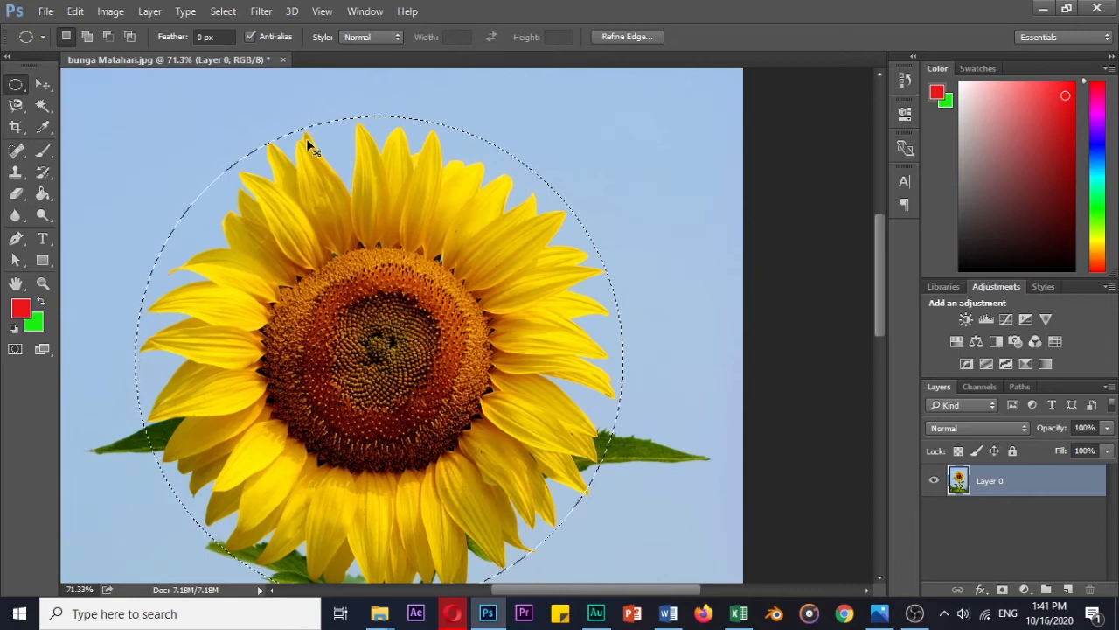
scroll(374, 260, down, 4)
key(alt)
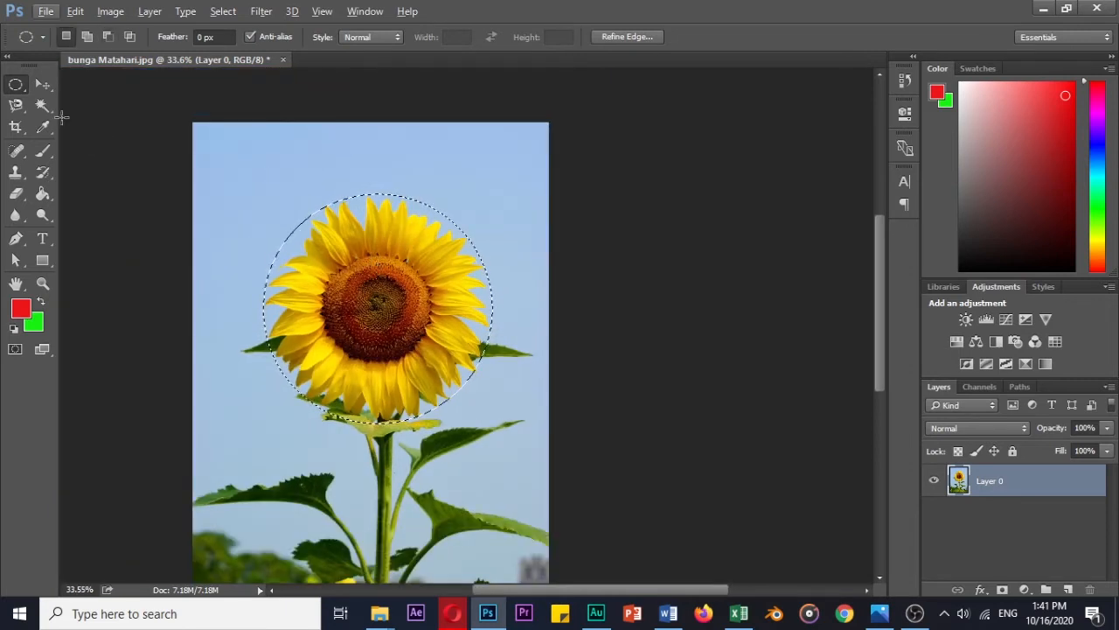
Try moving the selected sunflower head down over the stem and undo the move.
click(44, 83)
drag(449, 263, 445, 413)
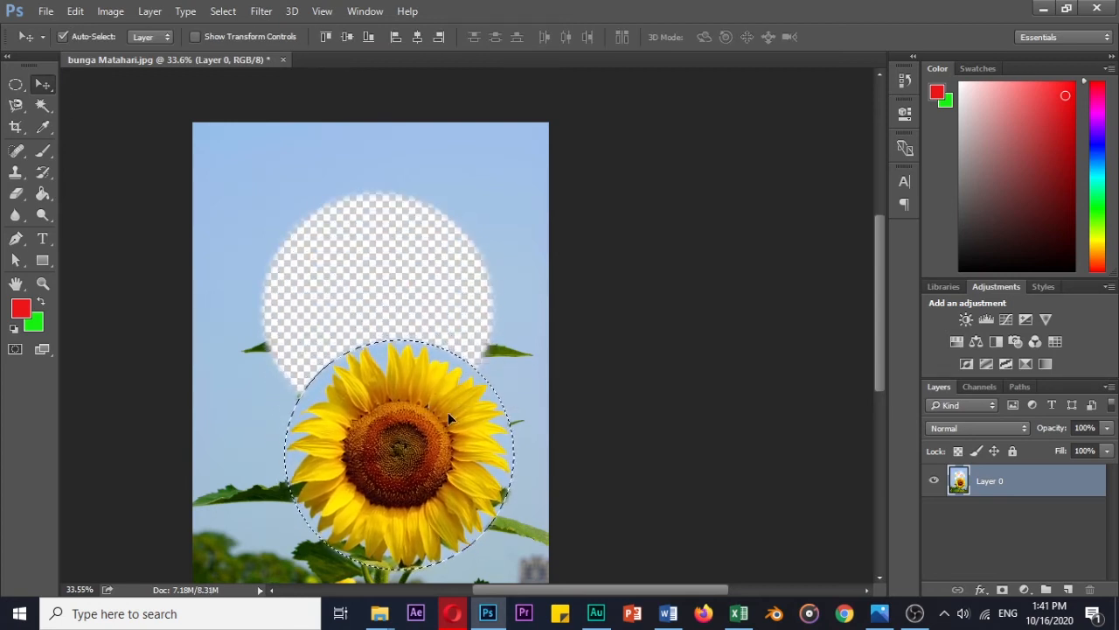
drag(448, 411, 416, 368)
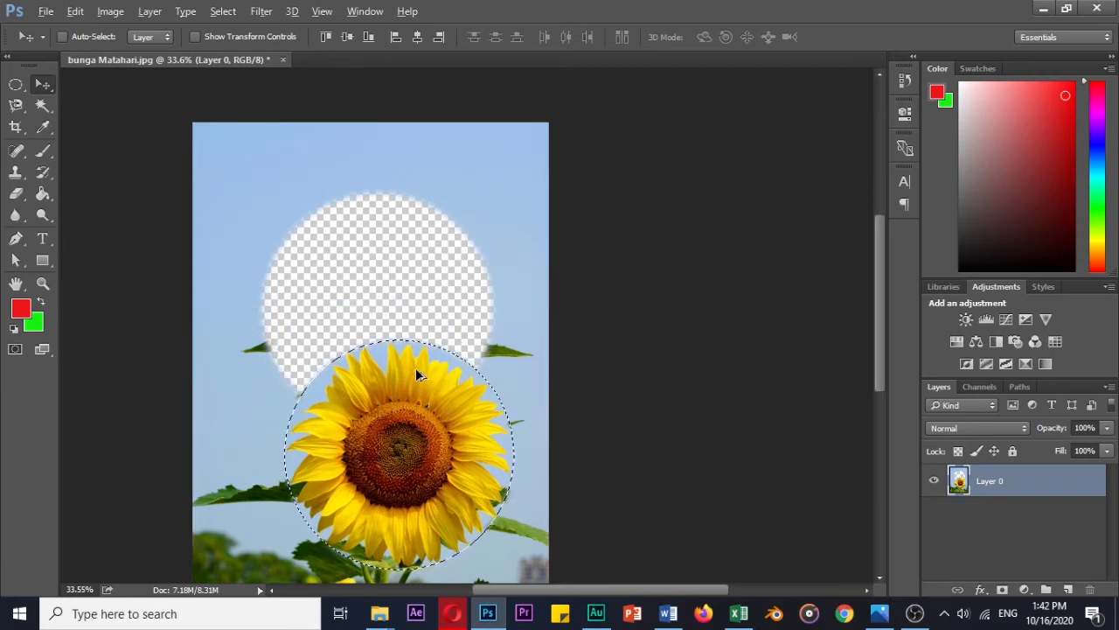
key(ctrl+z)
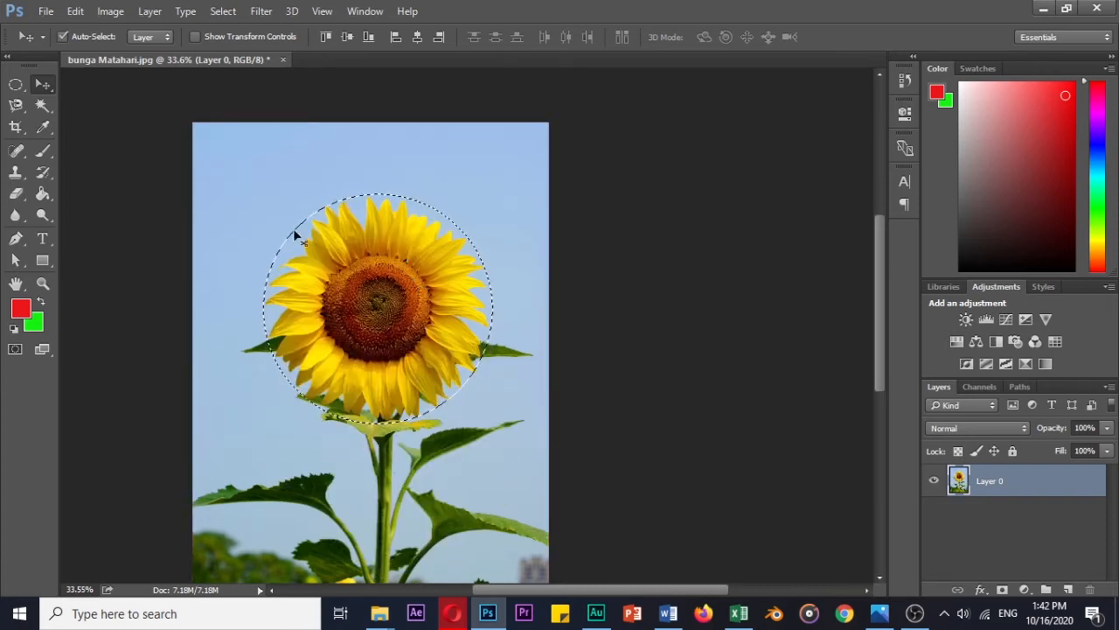
Copy the selected sunflower head onto its own layer with Layer Via Copy.
click(16, 84)
right_click(330, 300)
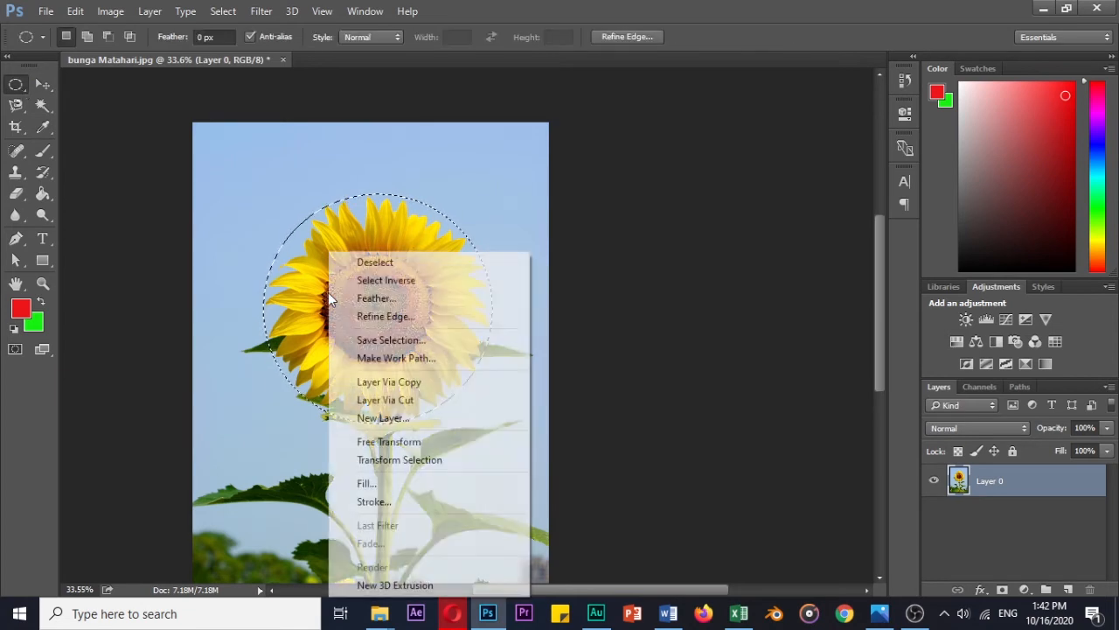
click(417, 382)
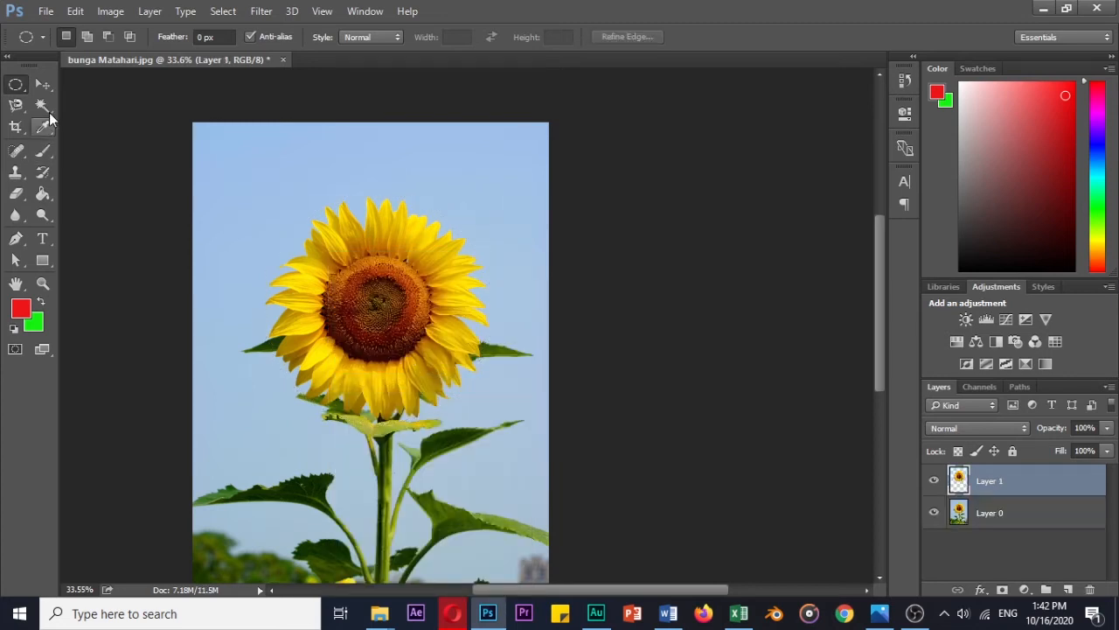
Move the copied sunflower head down over the stem and inspect its feathered edges.
click(39, 89)
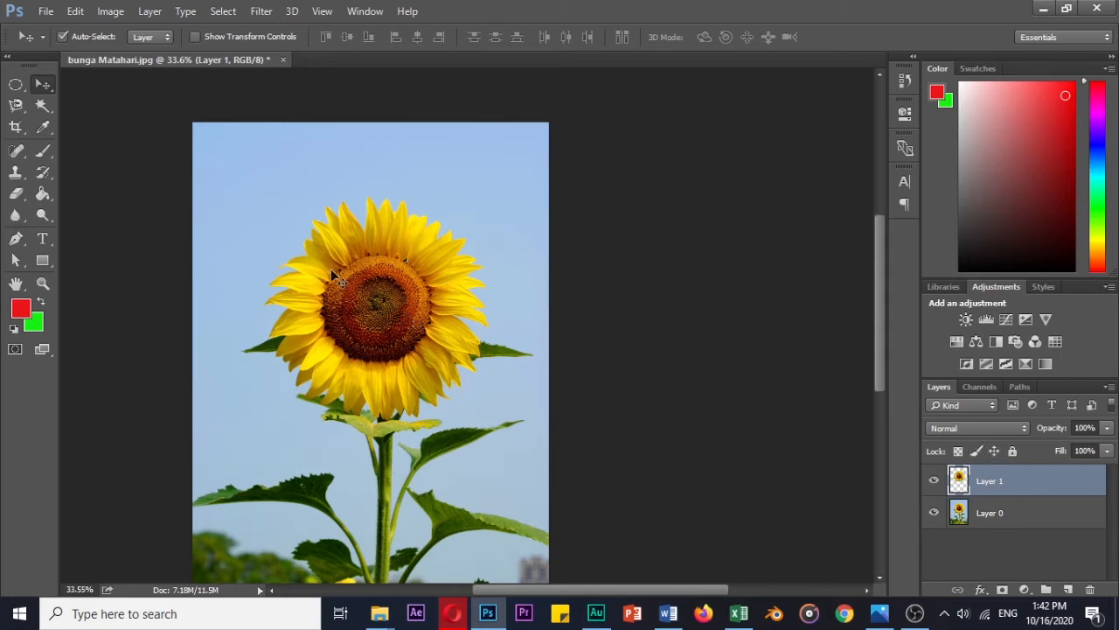
drag(409, 306, 328, 462)
scroll(494, 434, up, 5)
scroll(500, 441, up, 2)
drag(460, 399, 306, 428)
drag(282, 331, 335, 370)
Undo the moves of the copied sunflower head and the Layer Via Copy.
key(ctrl+z)
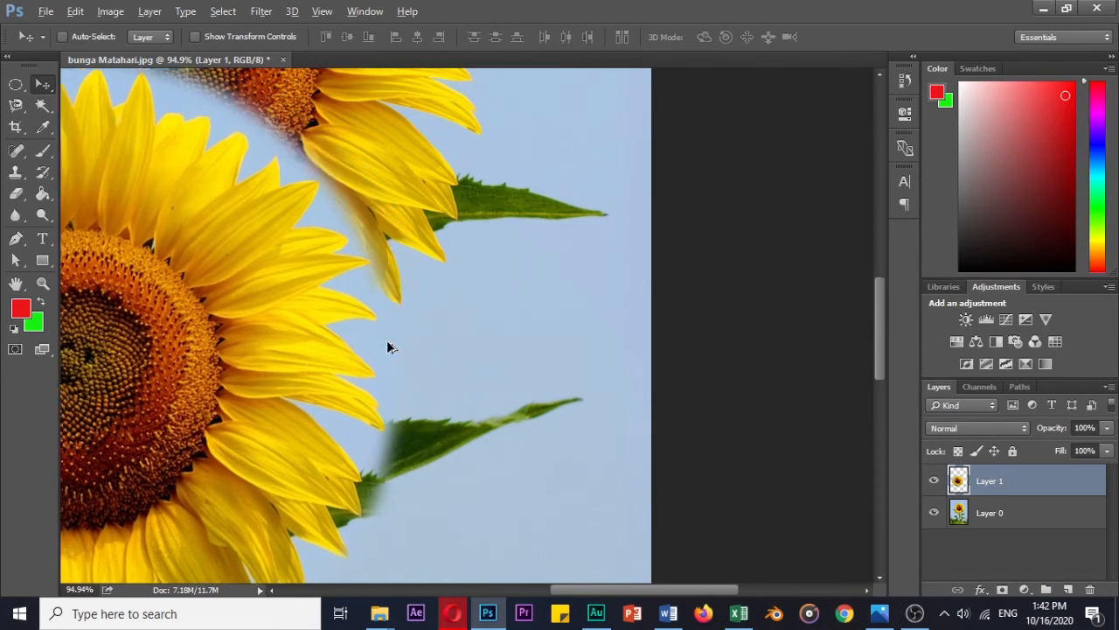
key(ctrl+alt+z)
key(ctrl+alt+z)
key(ctrl+alt+z)
key(ctrl+alt+z)
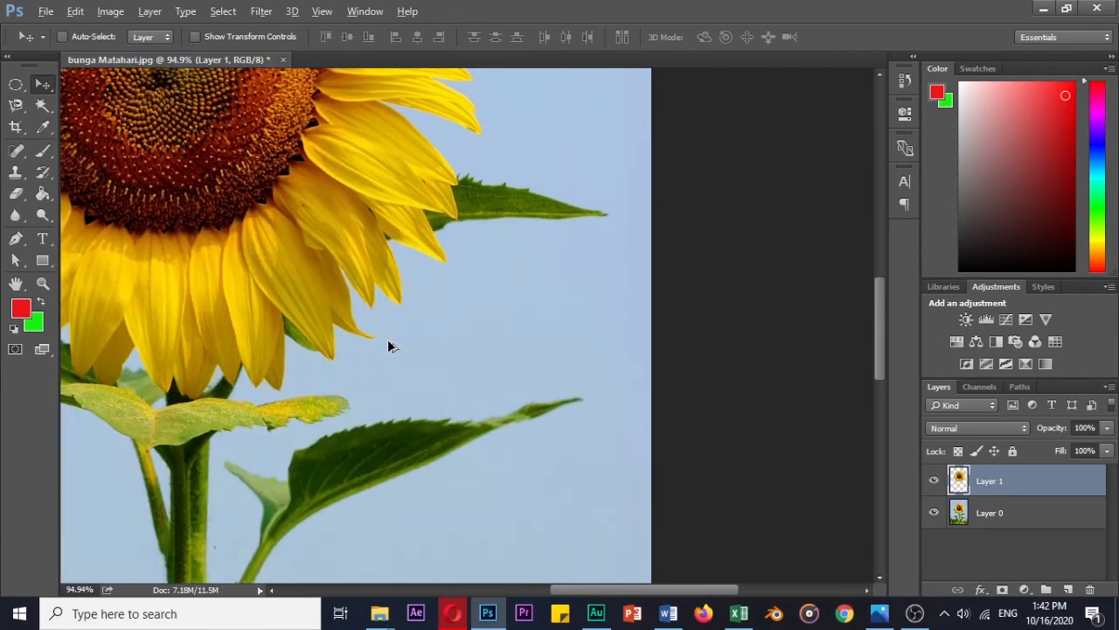
key(ctrl+alt+z)
alt+scroll(393, 341, down, 4)
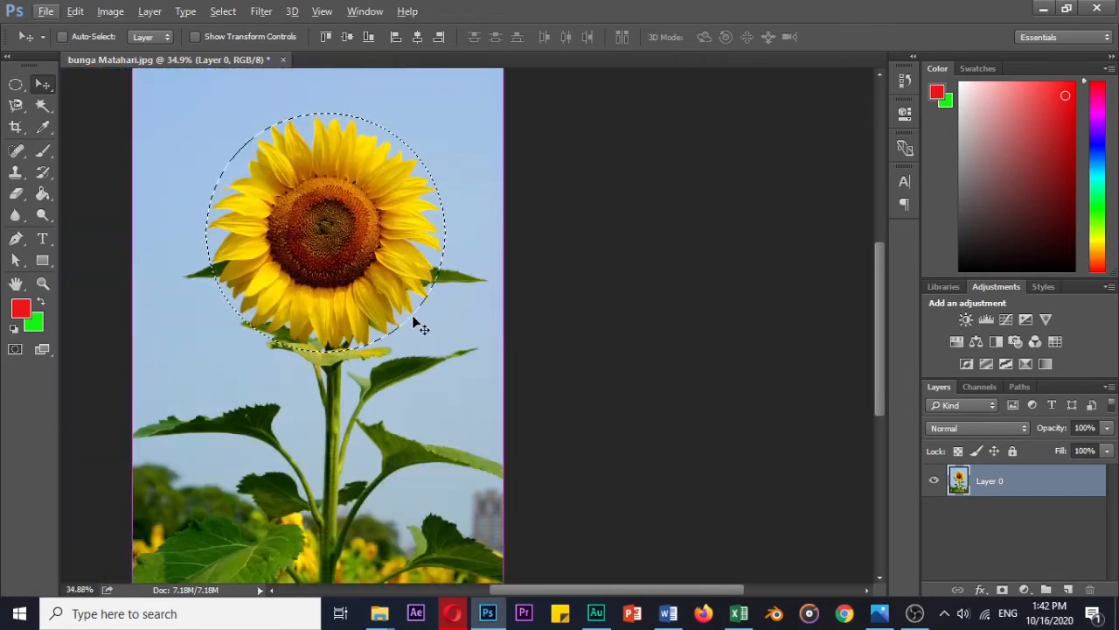
Clear the old selection and draw a circular, unfeathered Elliptical Marquee selection around the sunflower head.
key(ctrl+alt+z)
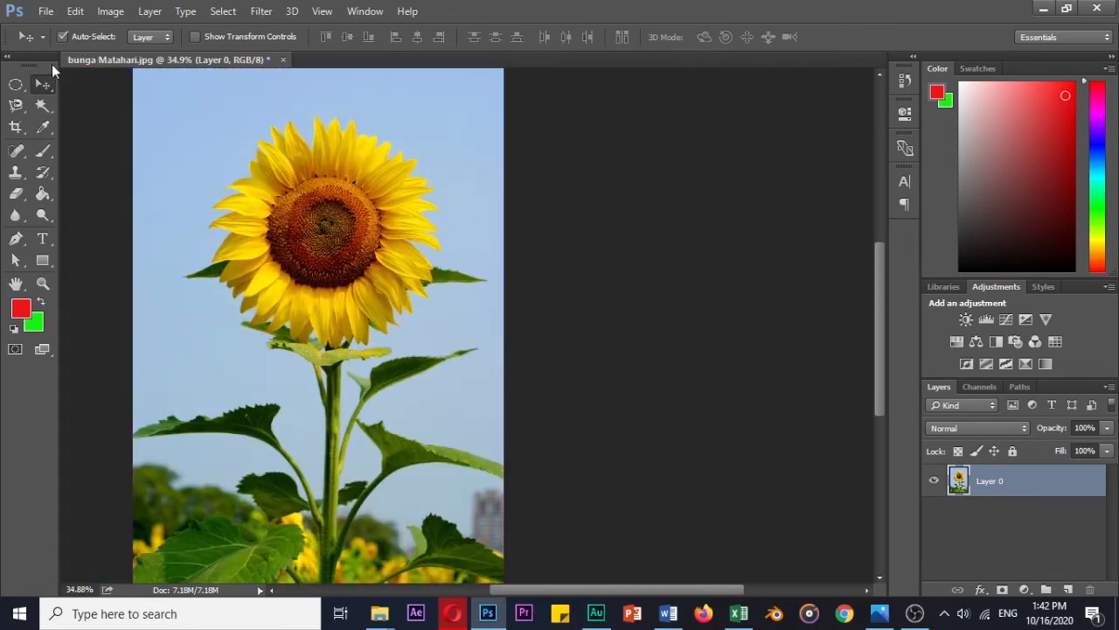
click(15, 84)
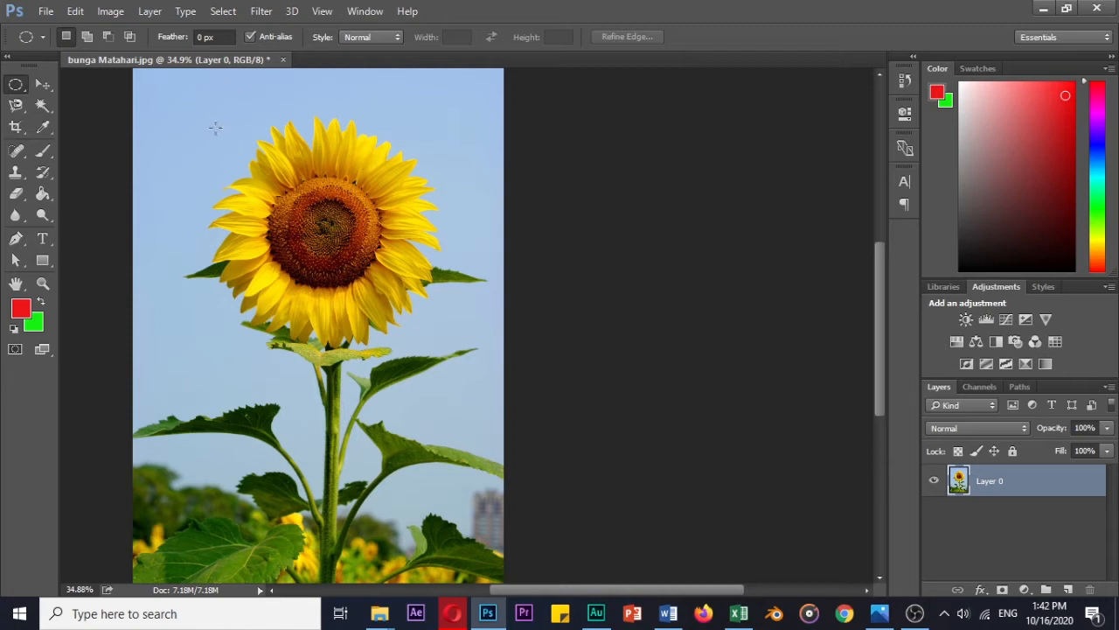
drag(212, 121, 440, 389)
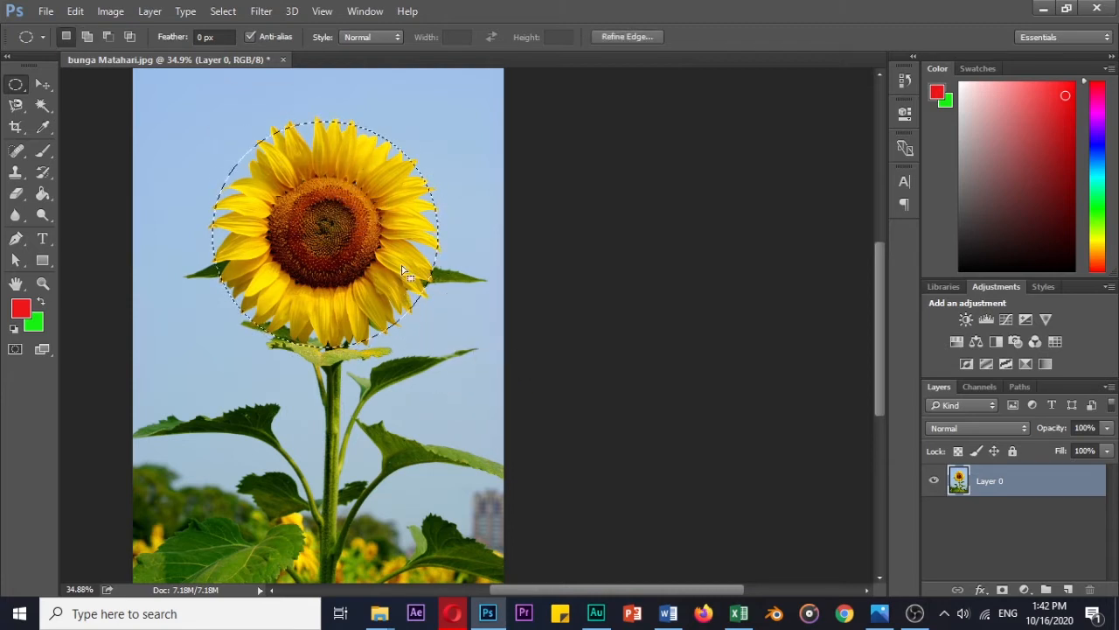
Delete the selected sunflower head, deselect, and inspect the hard edge of the circular hole.
key(Delete)
key(ctrl+d)
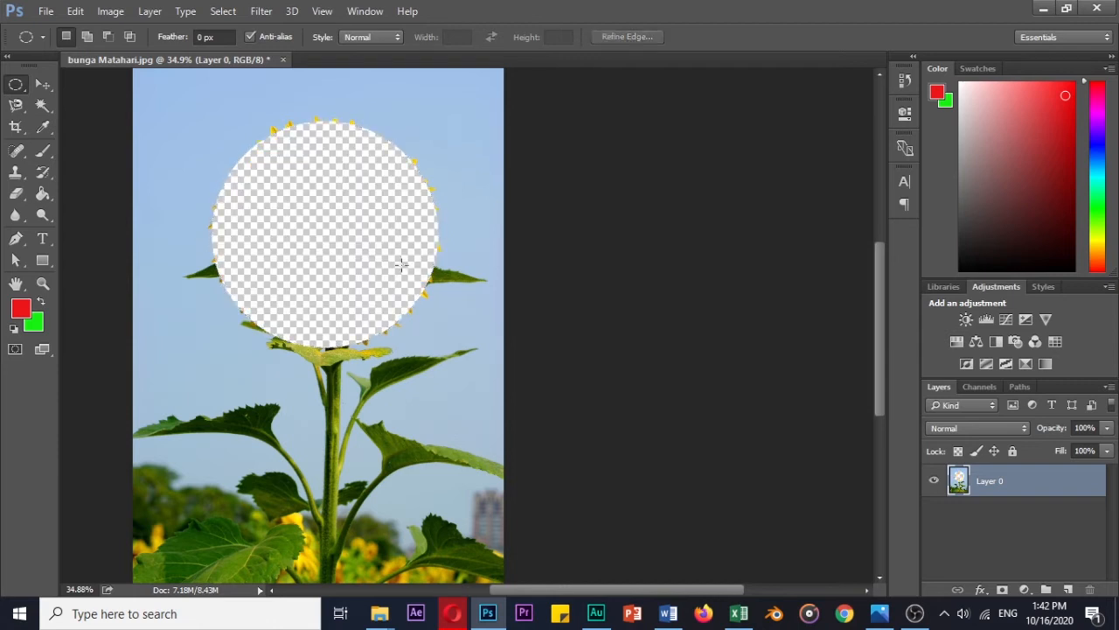
scroll(421, 162, up, 5)
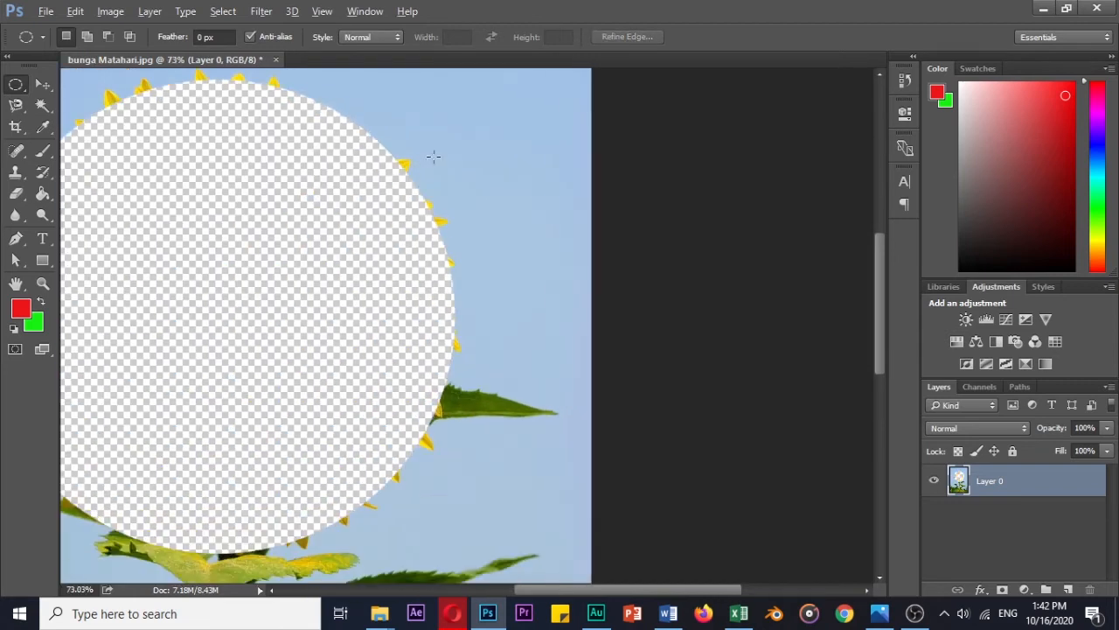
scroll(441, 402, down, 5)
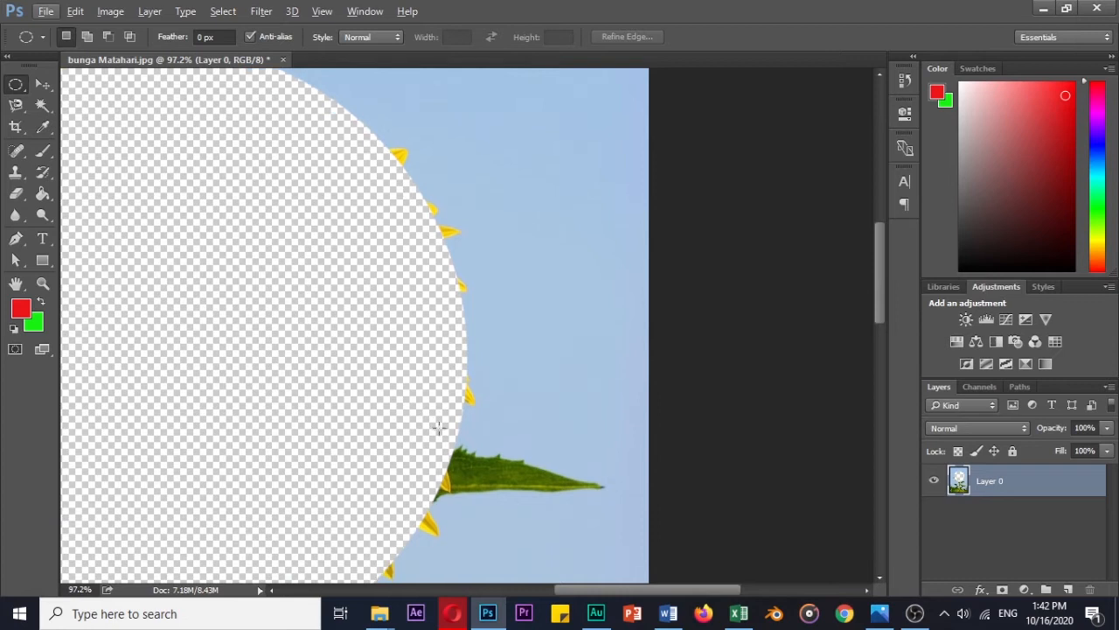
scroll(441, 404, down, 4)
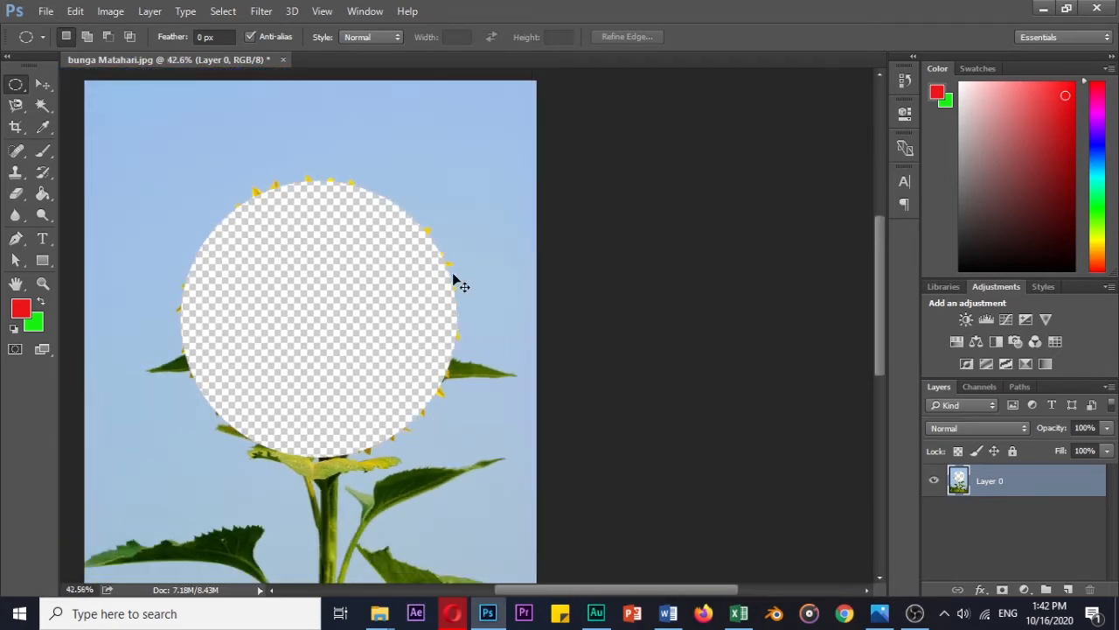
Undo the deselection and the deletion of the sunflower head.
key(ctrl+alt+z)
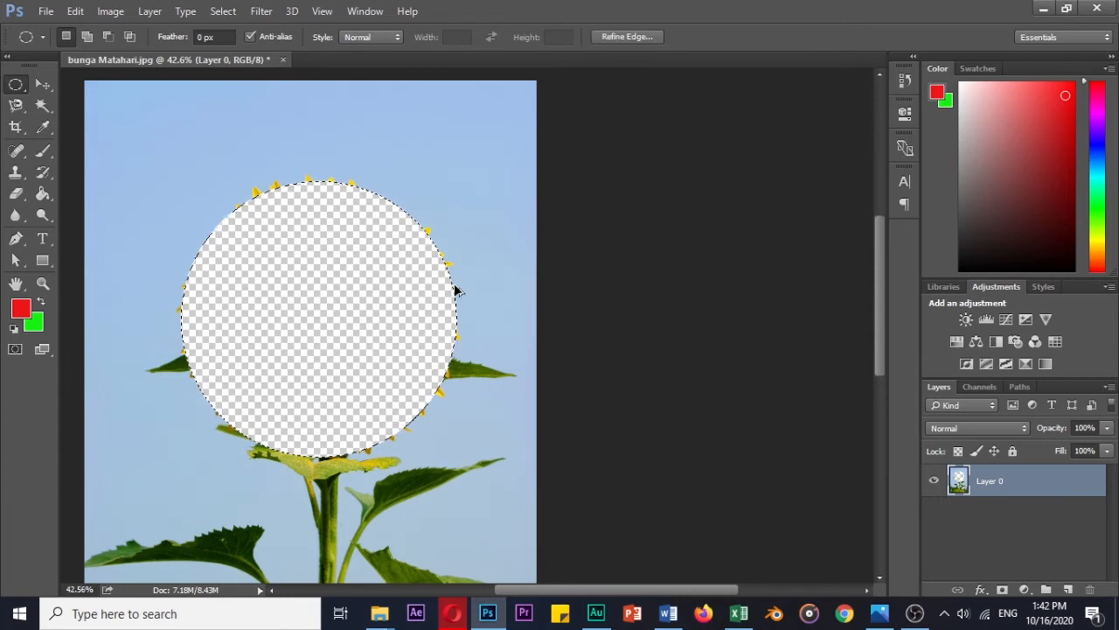
key(ctrl+alt+z)
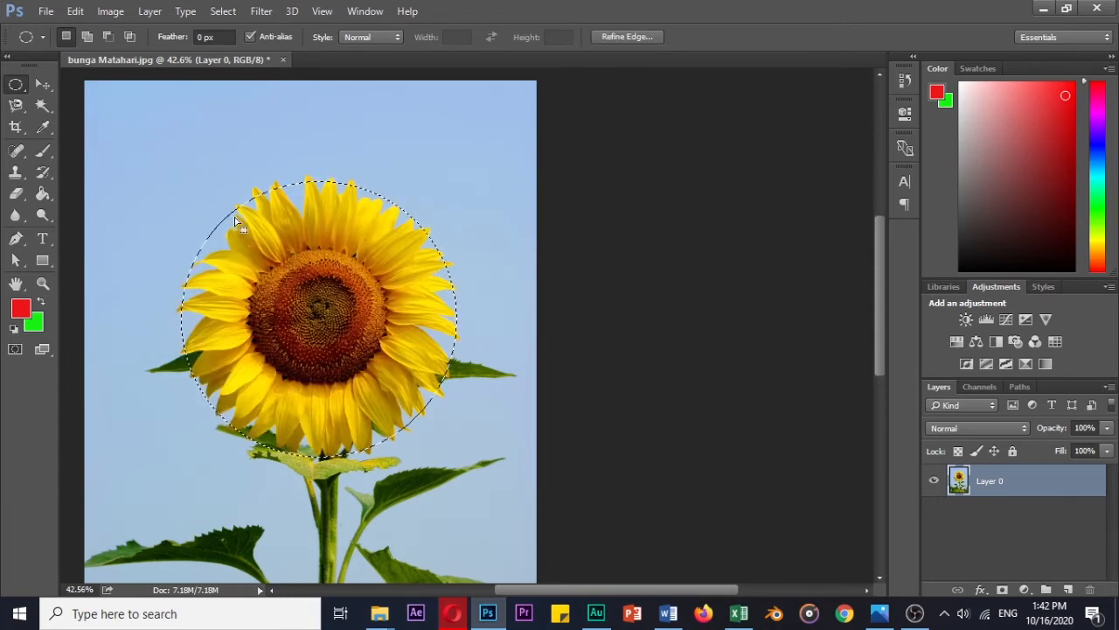
scroll(262, 240, down, 2)
scroll(394, 218, up, 1)
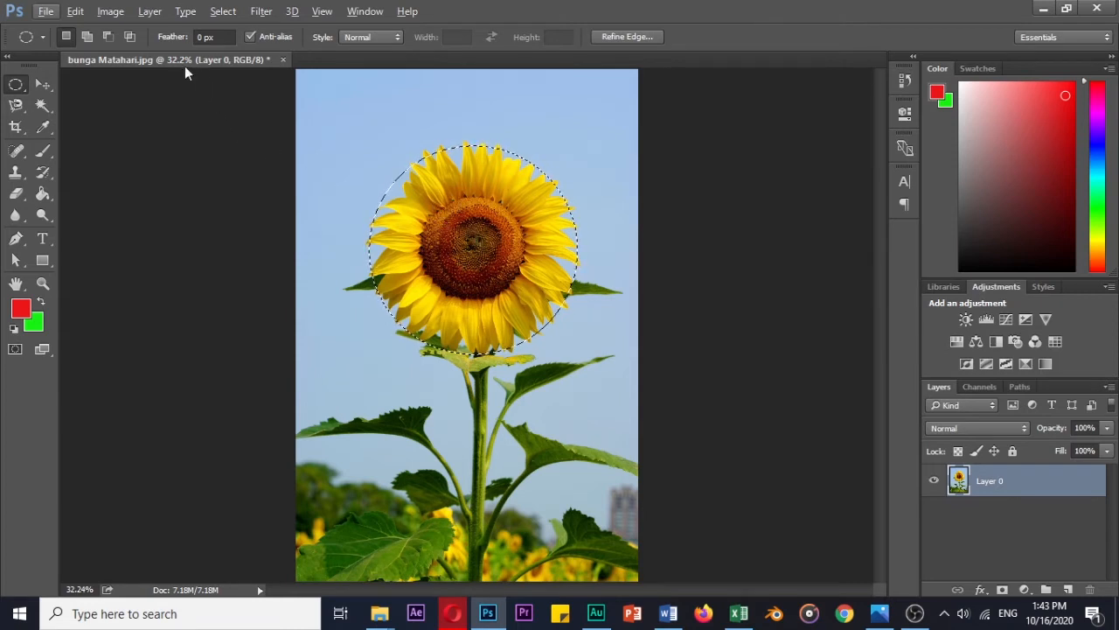
Invert the circular selection to select everything around the sunflower head.
click(217, 11)
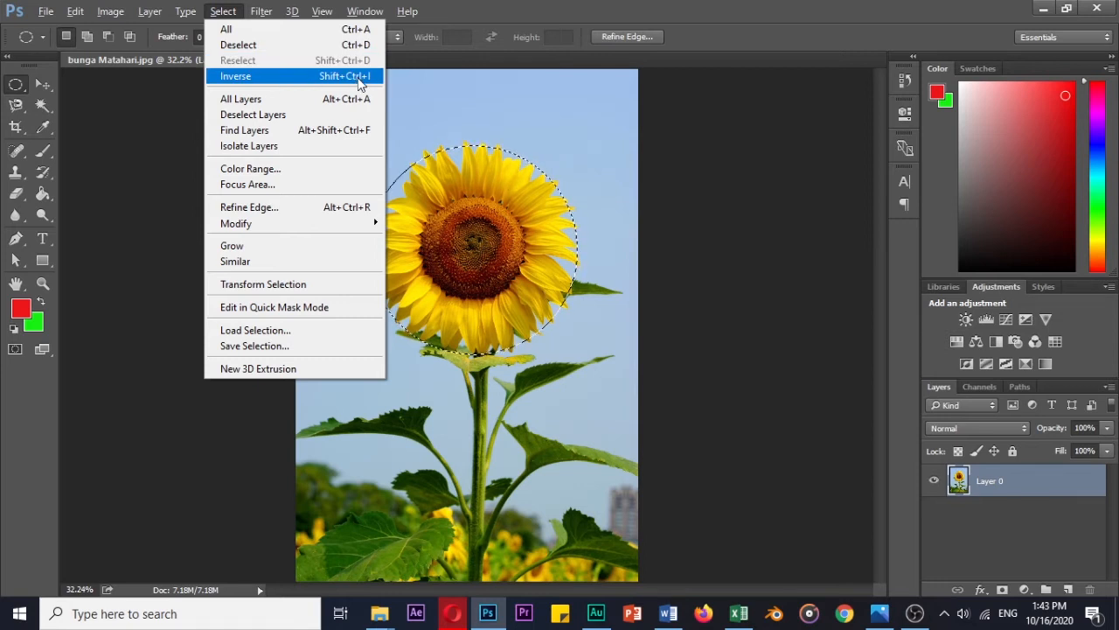
click(517, 224)
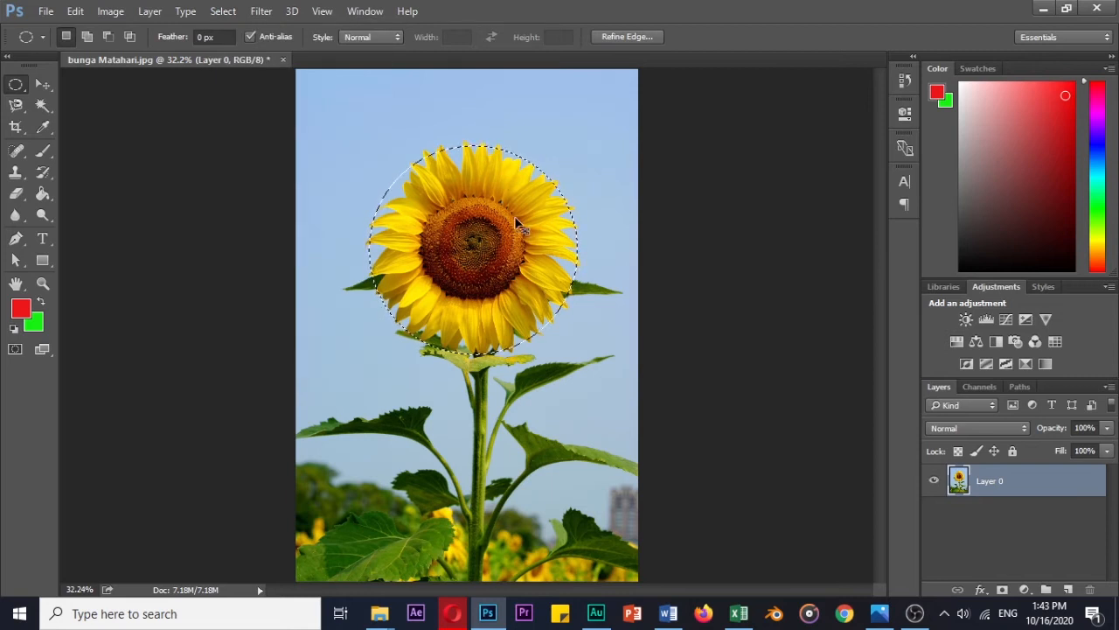
click(223, 11)
click(262, 75)
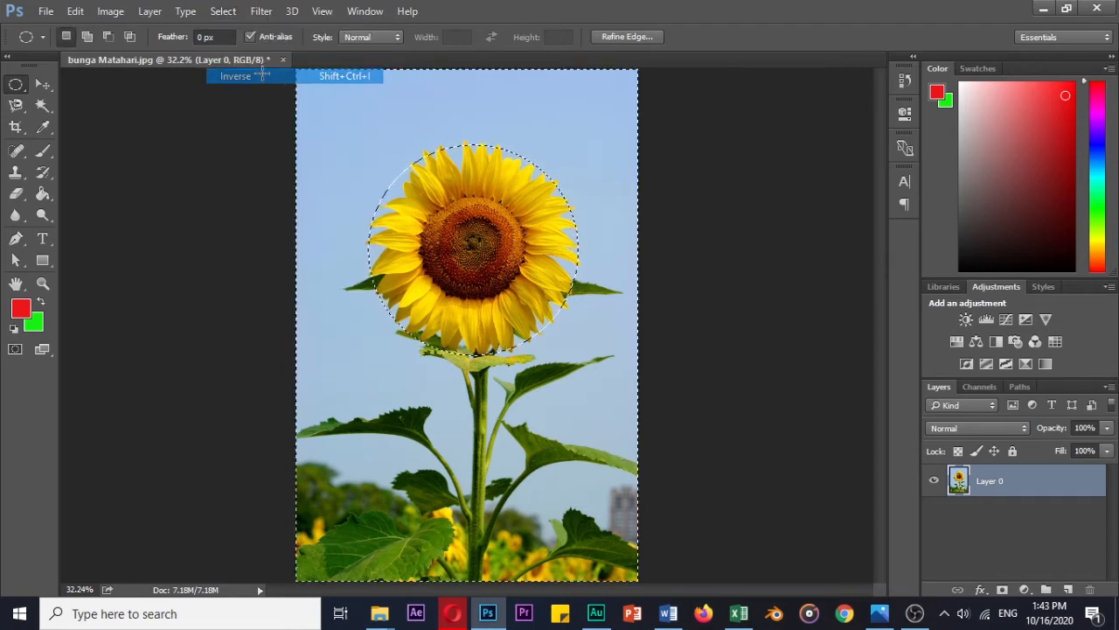
key(alt)
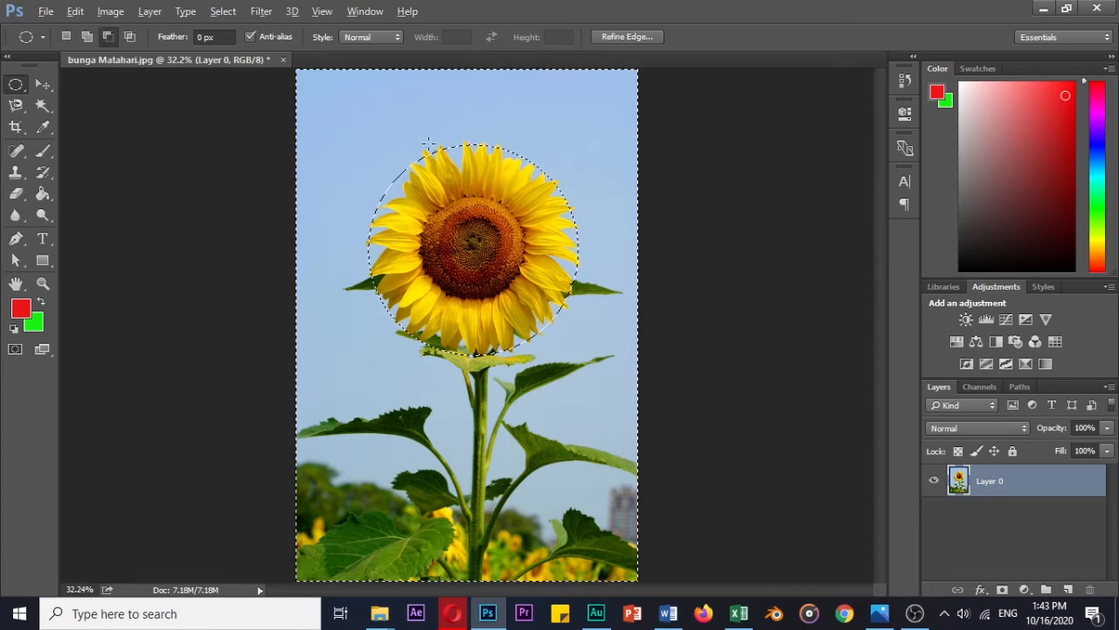
scroll(428, 142, down, 2)
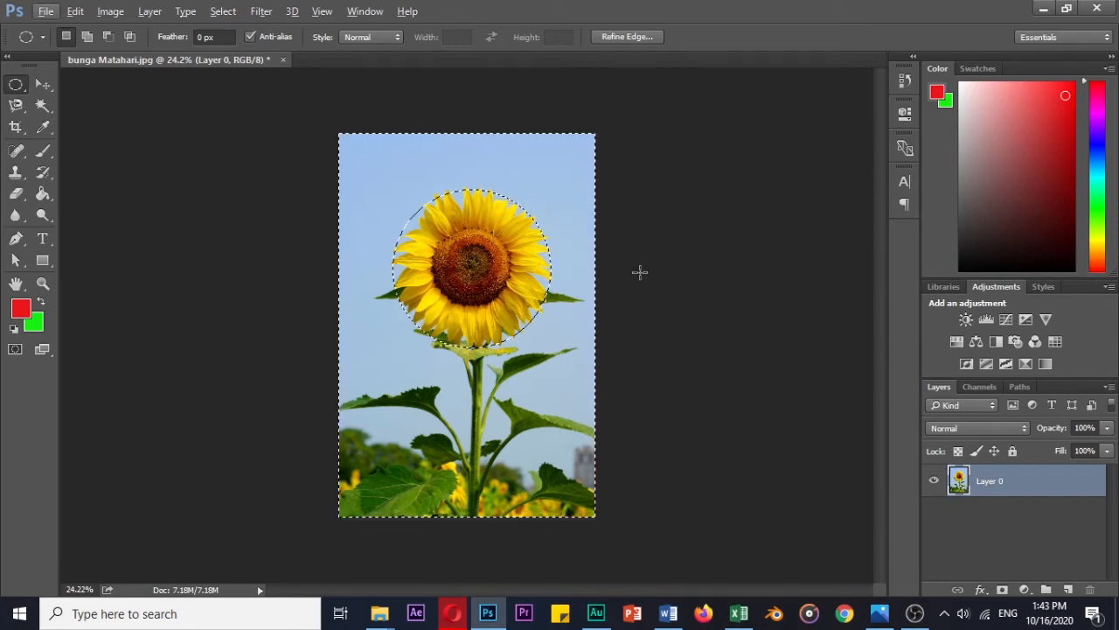
Delete the background around the sunflower head, deselect, and inspect the circular cutout's hard edge.
key(Delete)
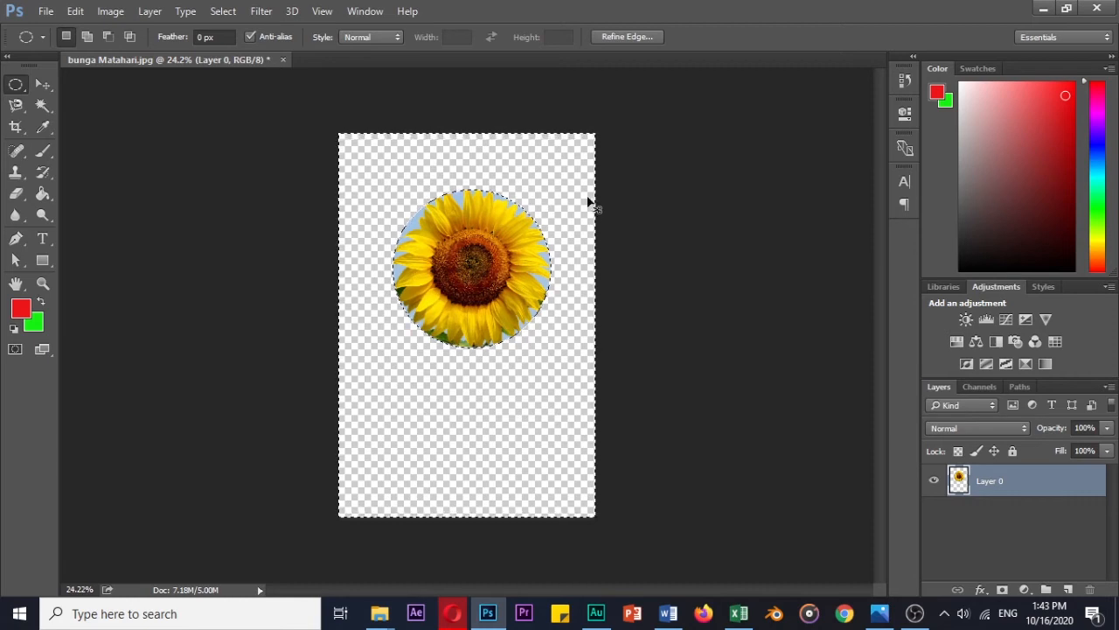
key(ctrl+d)
scroll(505, 219, up, 3)
scroll(505, 216, down, 1)
scroll(506, 217, down, 1)
scroll(507, 219, up, 2)
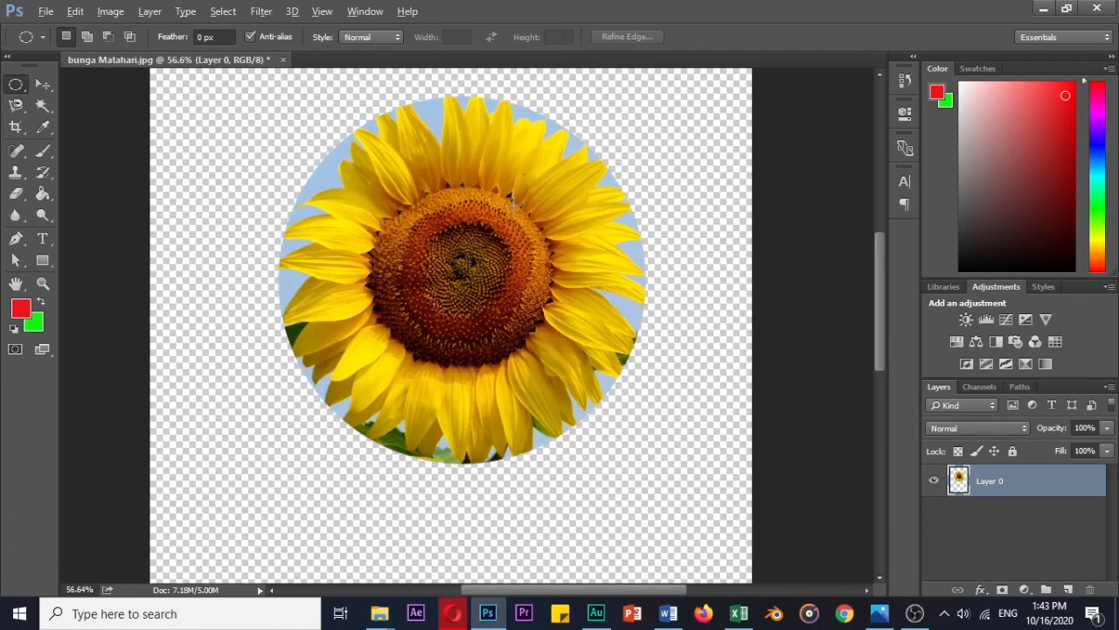
Undo the background deletion and clear the inverted selection.
key(ctrl+alt+z)
key(ctrl+alt+z)
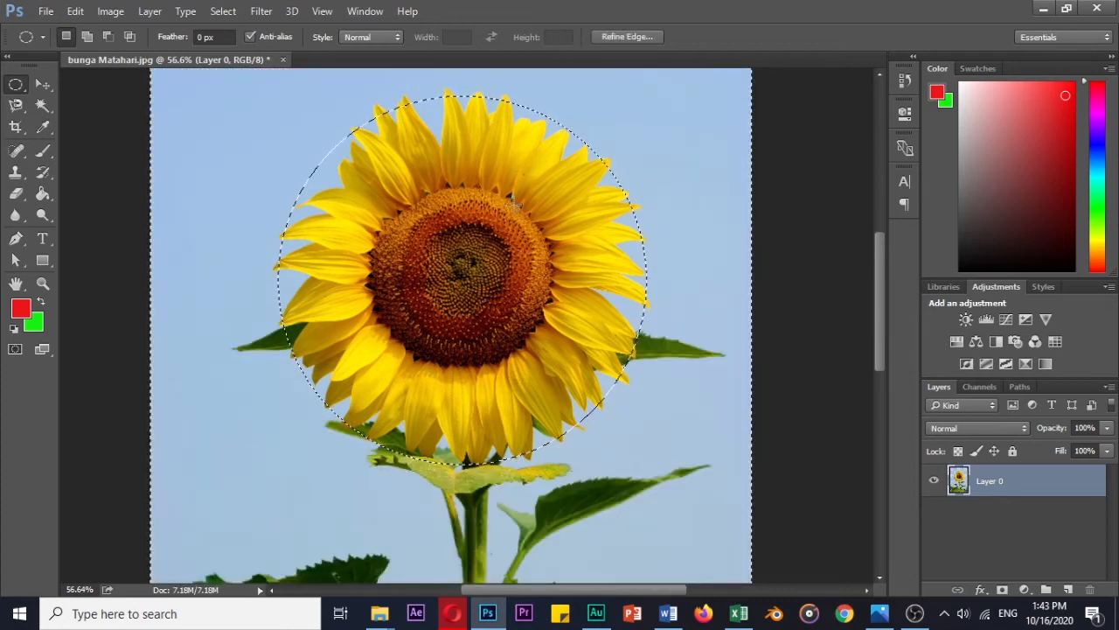
key(ctrl+d)
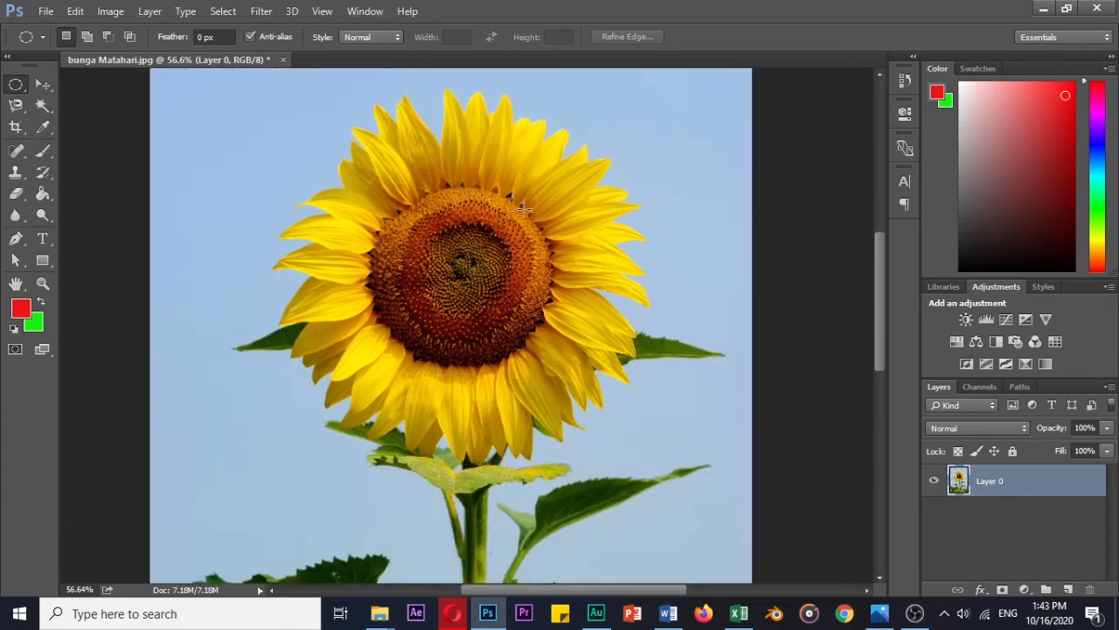
scroll(523, 207, down, 3)
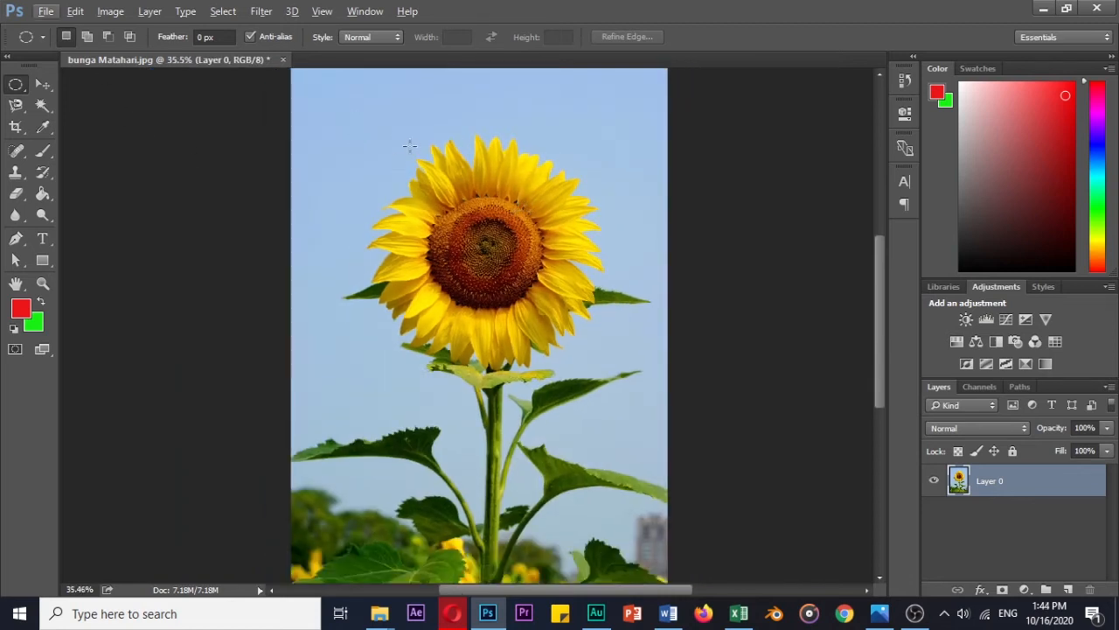
Draw a new circular selection around the sunflower head and feather it with a 50-pixel radius.
drag(367, 140, 614, 385)
mouse_move(527, 289)
mouse_down()
mouse_move(511, 289)
mouse_move(528, 284)
mouse_up()
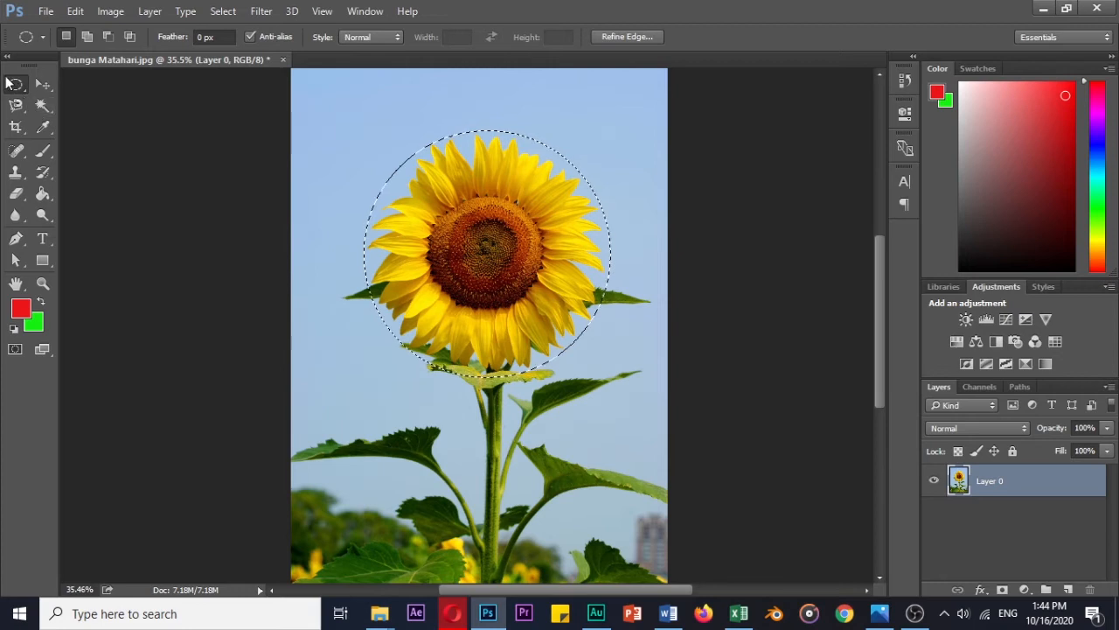
right_click(467, 262)
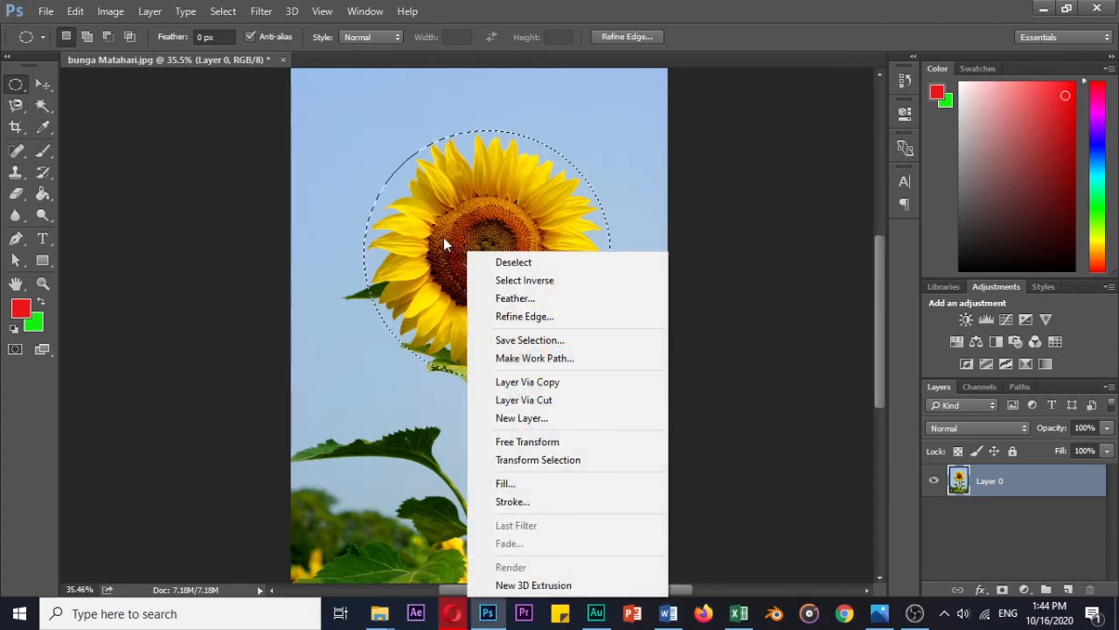
click(527, 300)
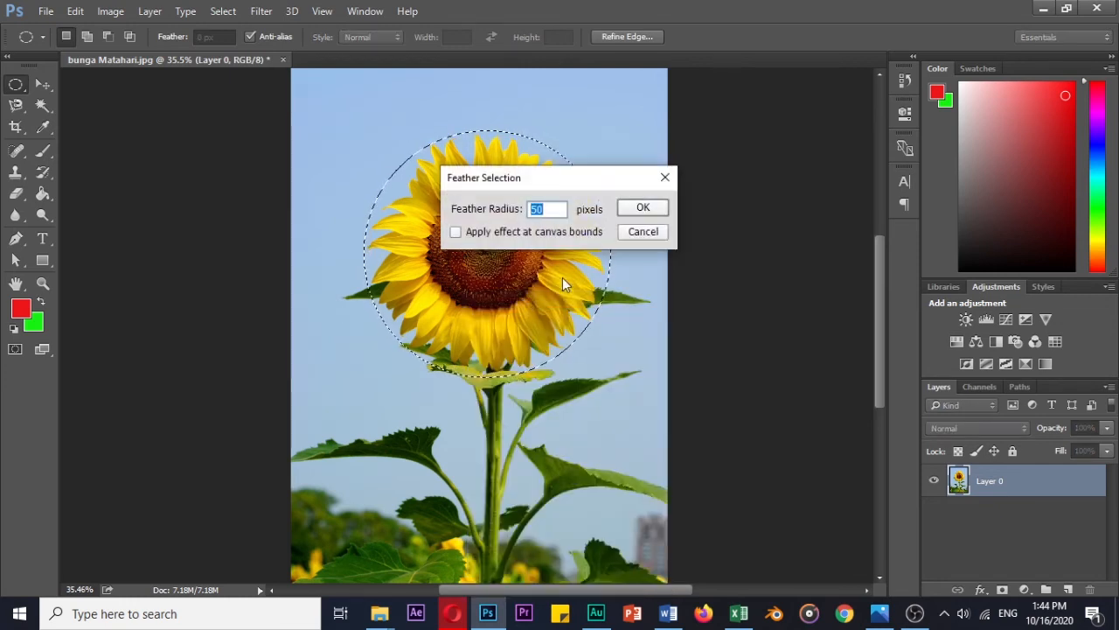
click(644, 207)
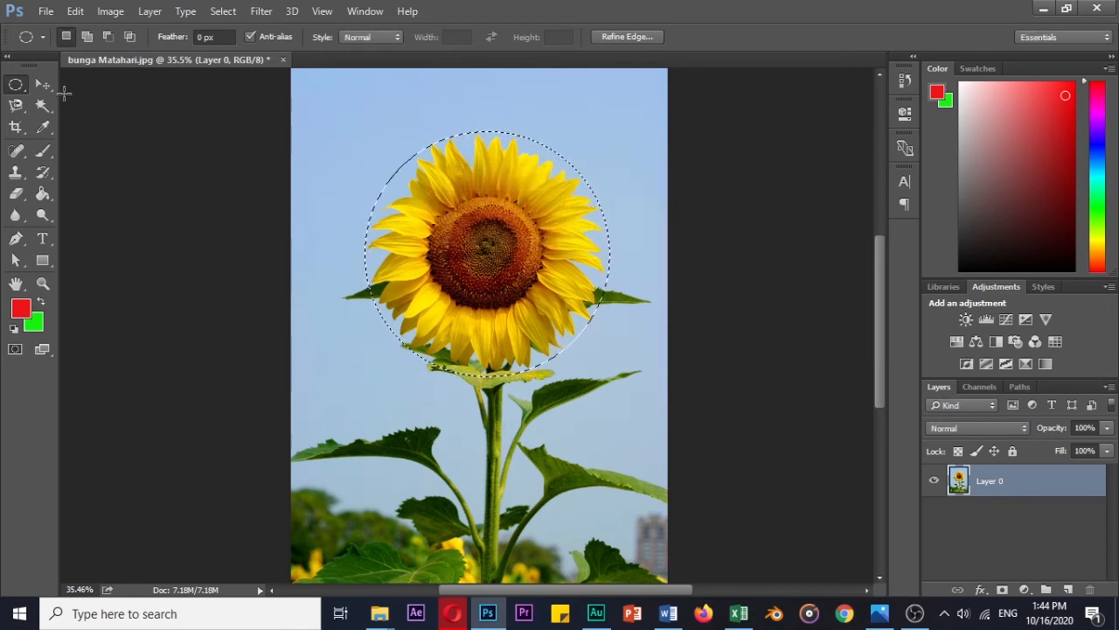
Try deleting the background with the feathered selection inverted, inspect the soft edge, and undo back to the circular selection.
click(47, 89)
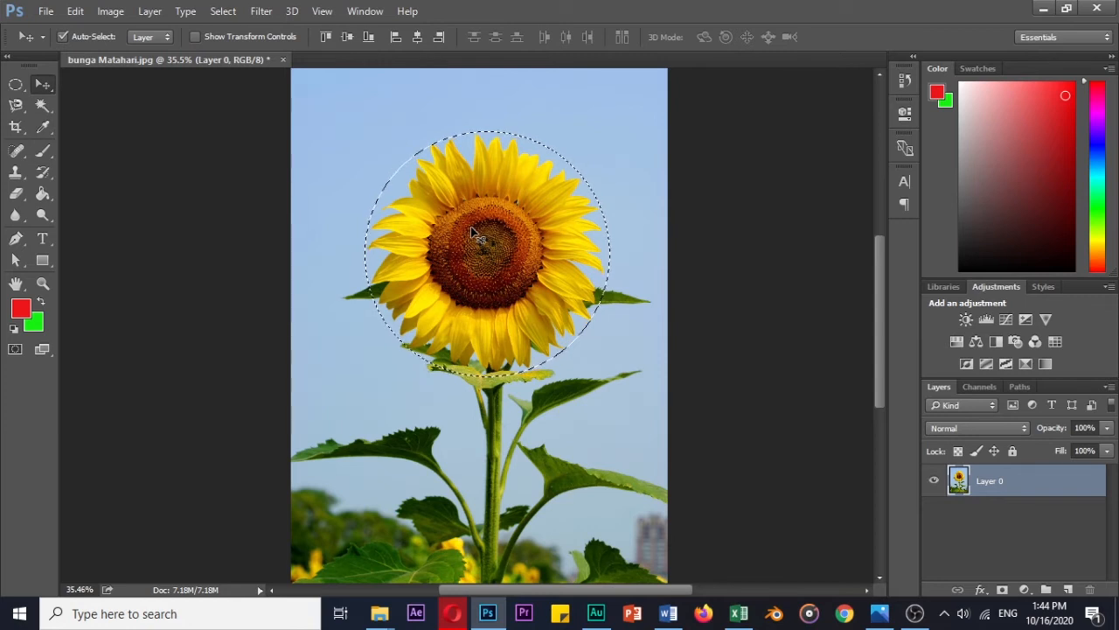
click(223, 10)
click(250, 77)
key(Delete)
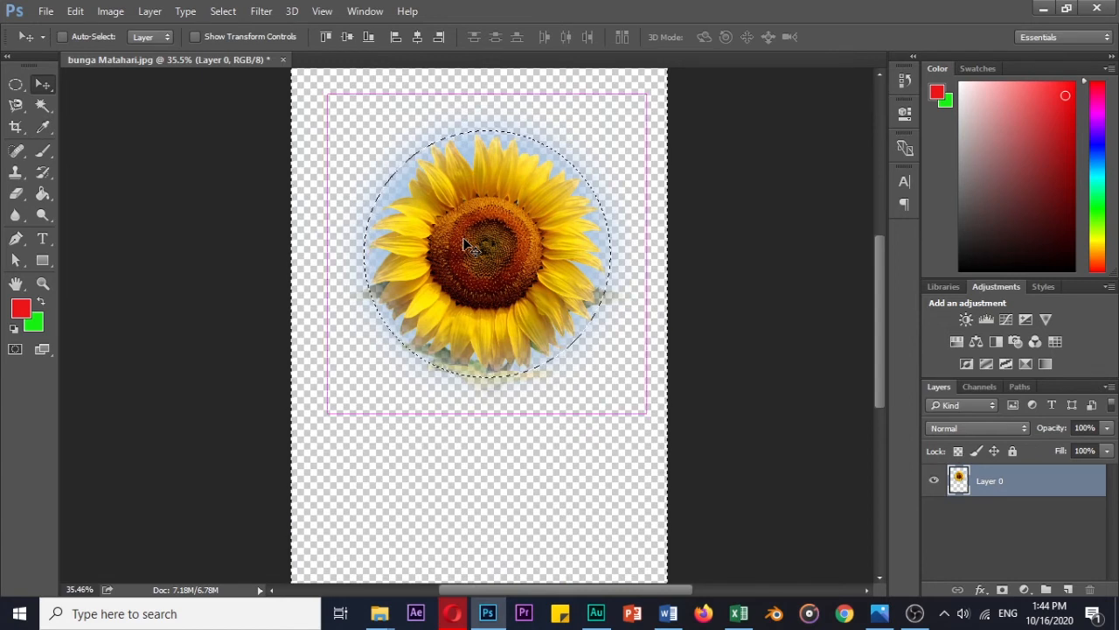
key(ctrl+d)
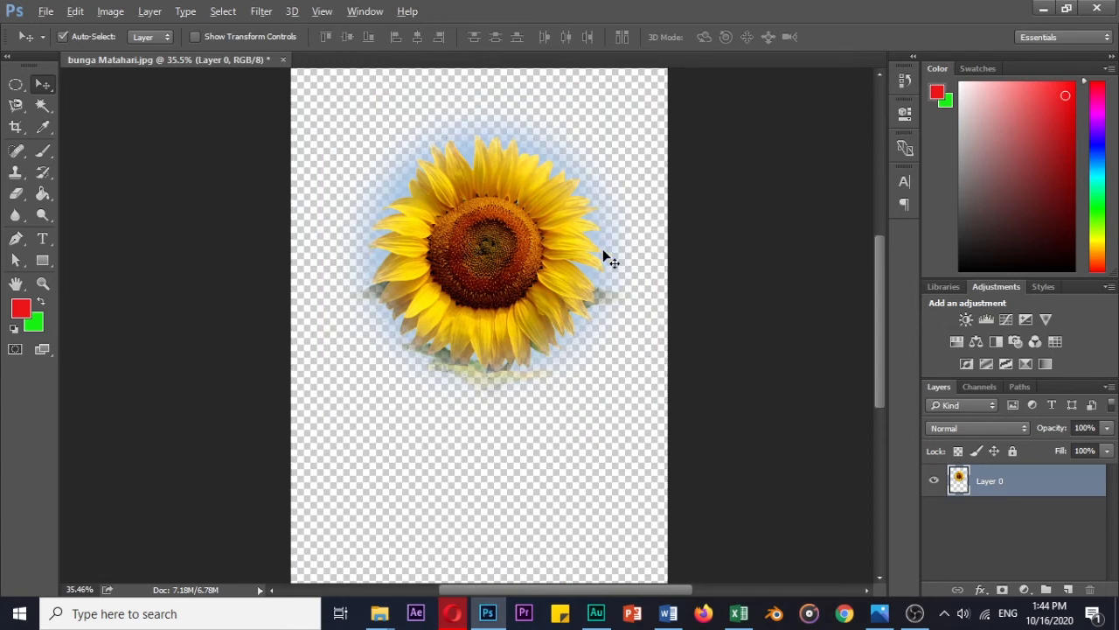
scroll(603, 250, up, 4)
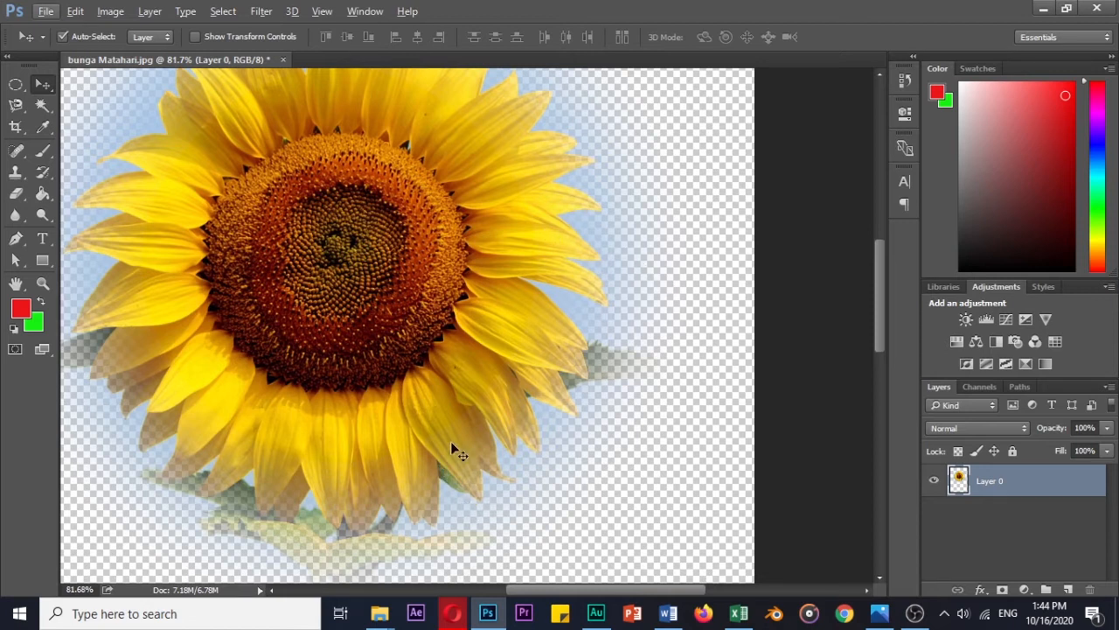
key(ctrl+alt+z)
key(ctrl+alt+z)
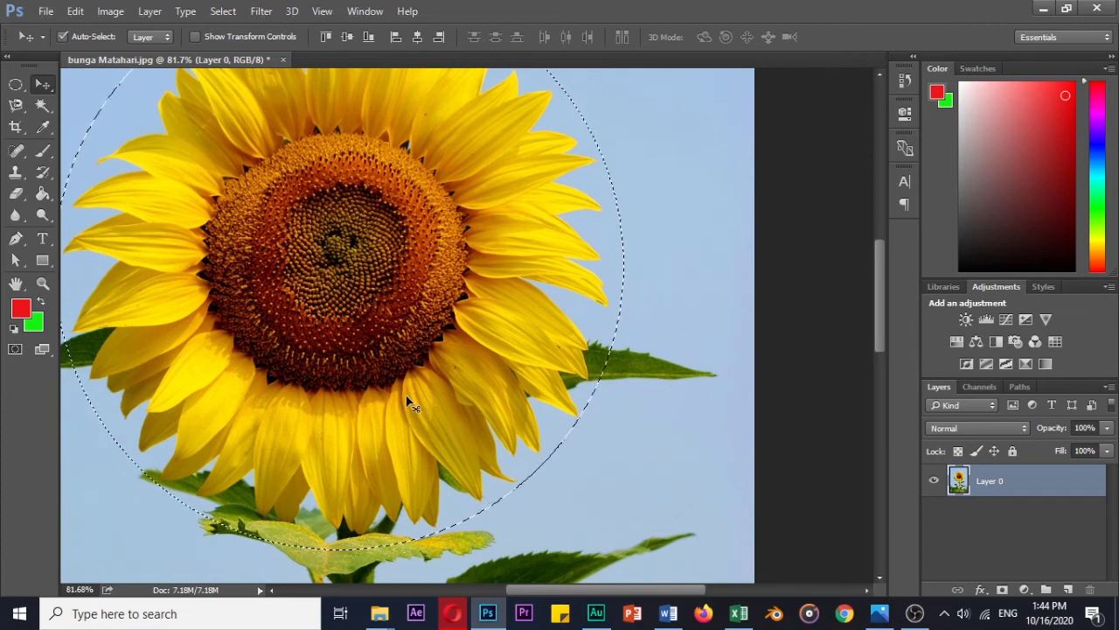
Examine the document and channel destinations offered by Save Selection and leave without saving.
right_click(269, 262)
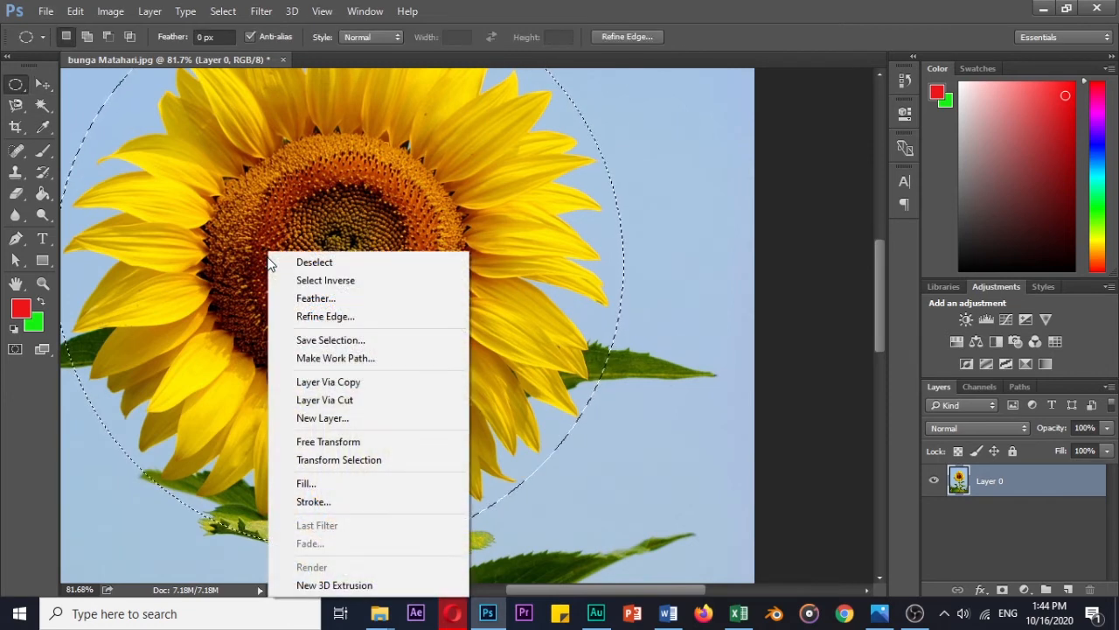
click(320, 339)
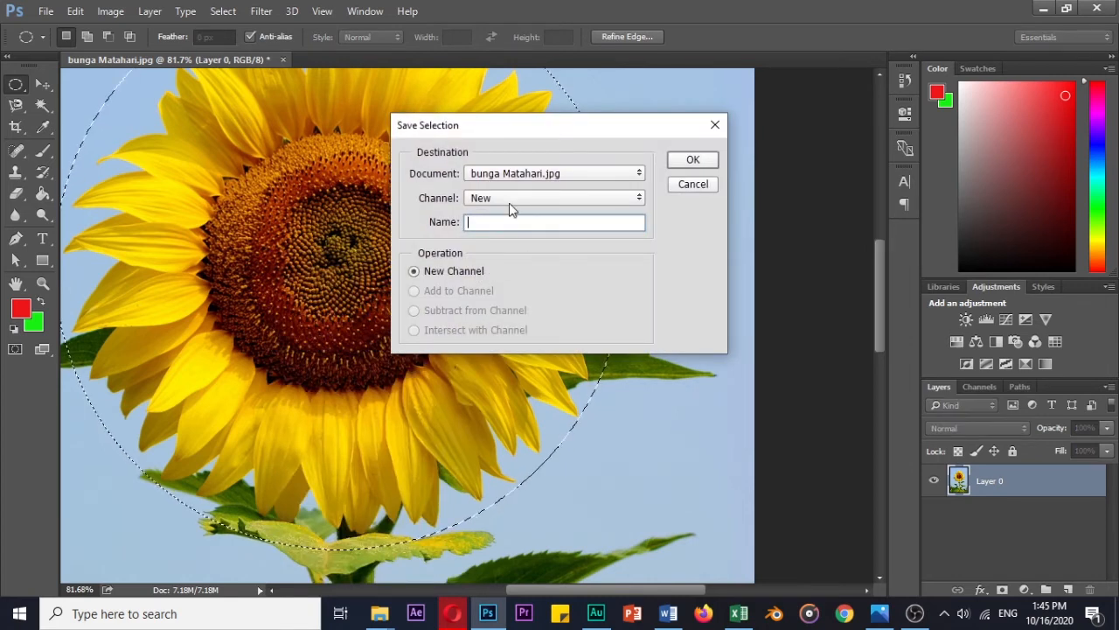
click(641, 175)
click(594, 185)
click(601, 197)
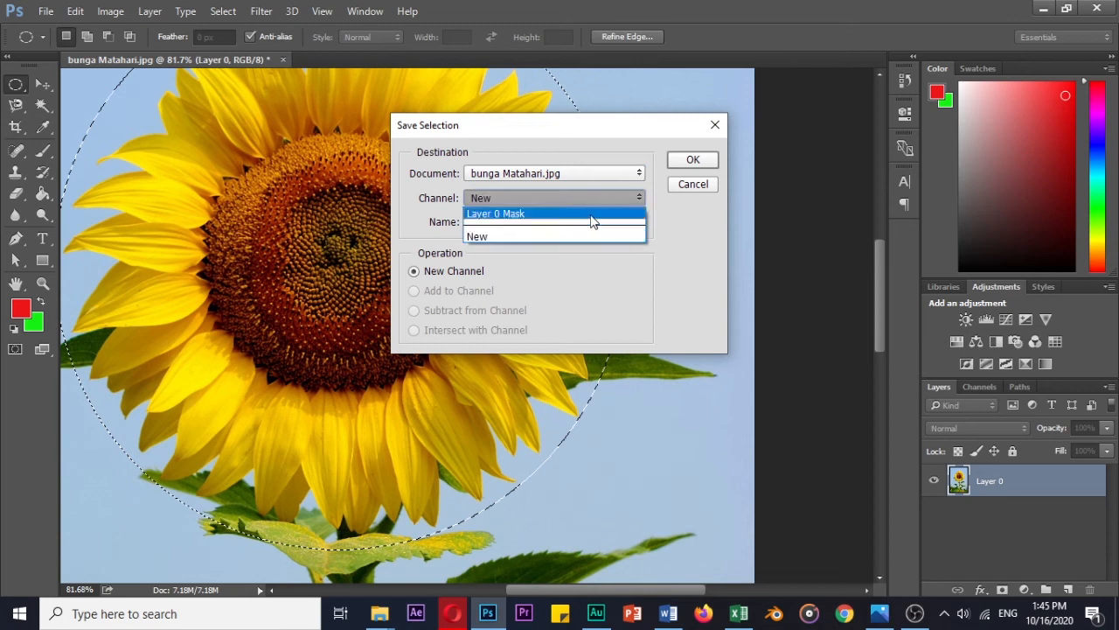
click(595, 144)
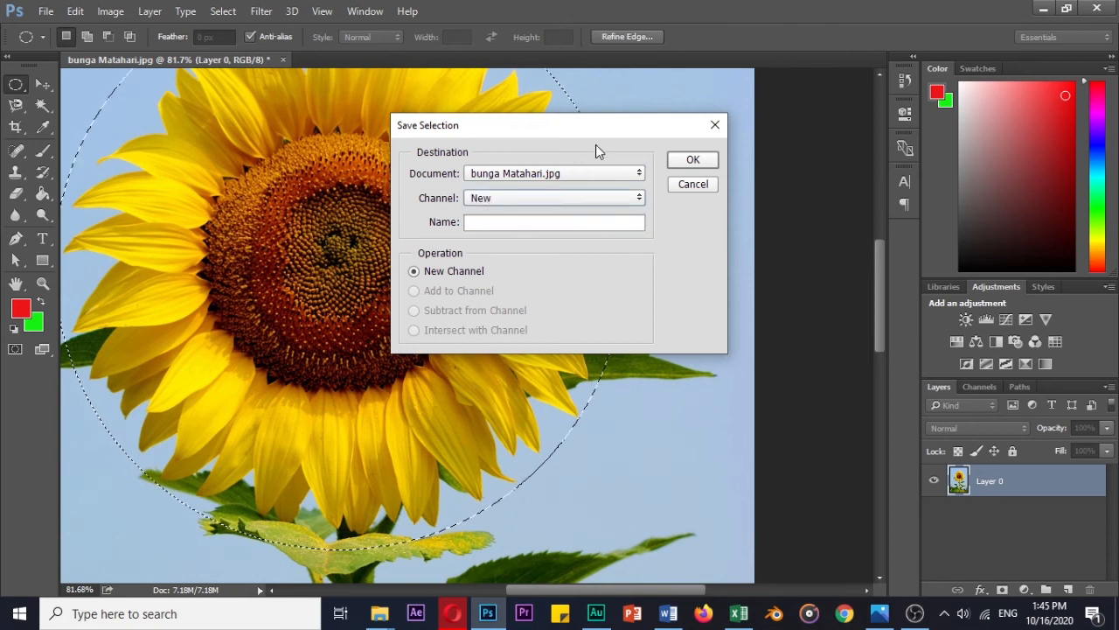
click(698, 184)
right_click(380, 265)
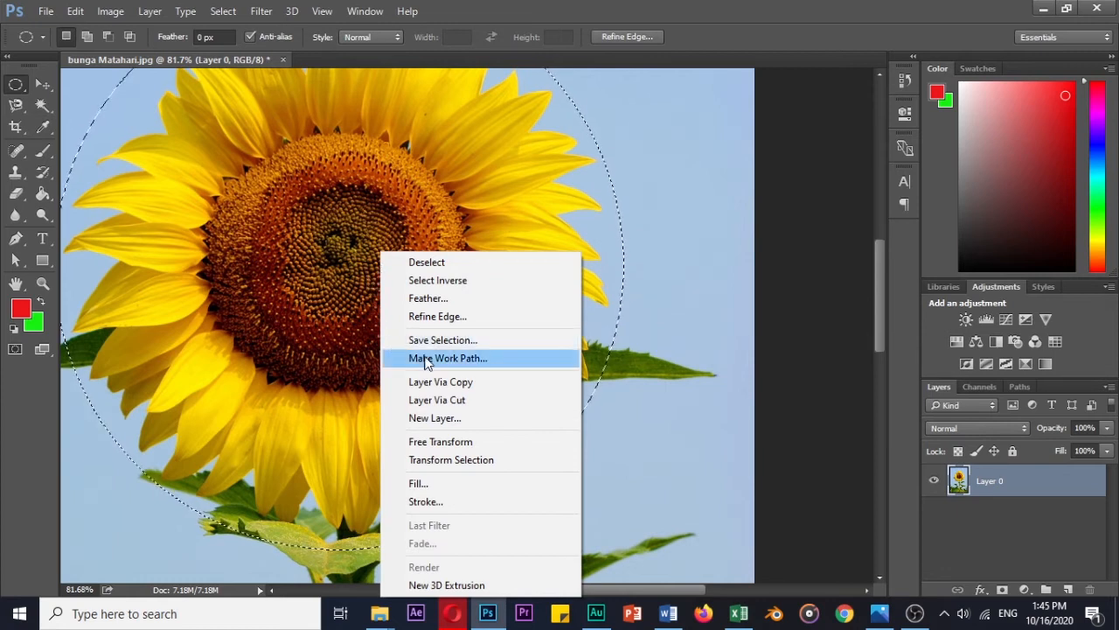
click(458, 384)
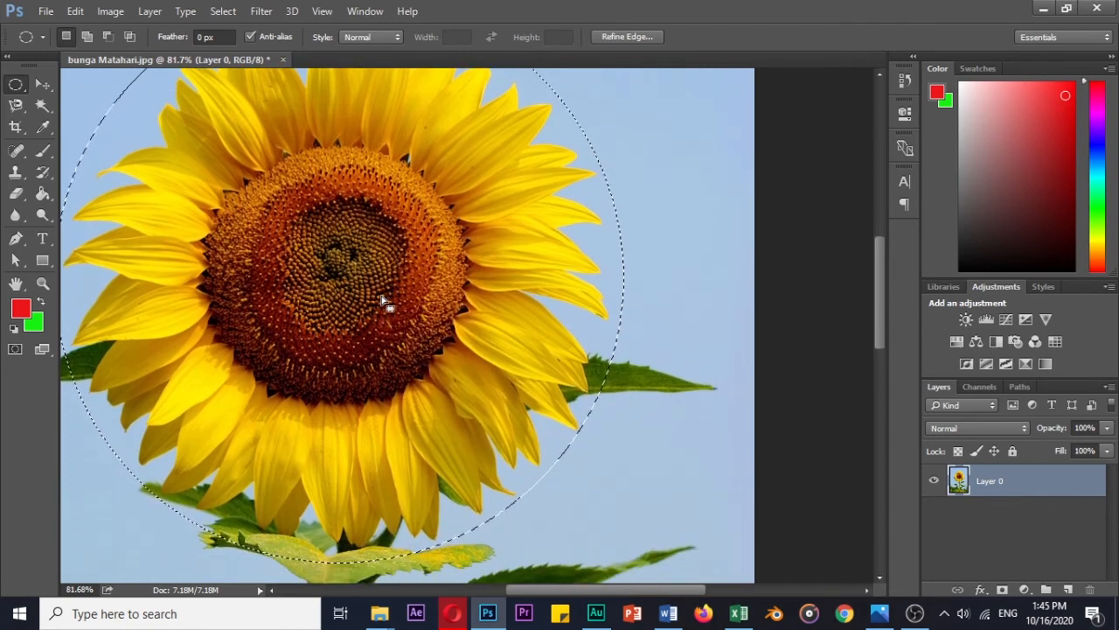
Copy the circular sunflower selection to a new layer with Layer Via Copy and toggle each layer's visibility to check it.
scroll(382, 302, down, 4)
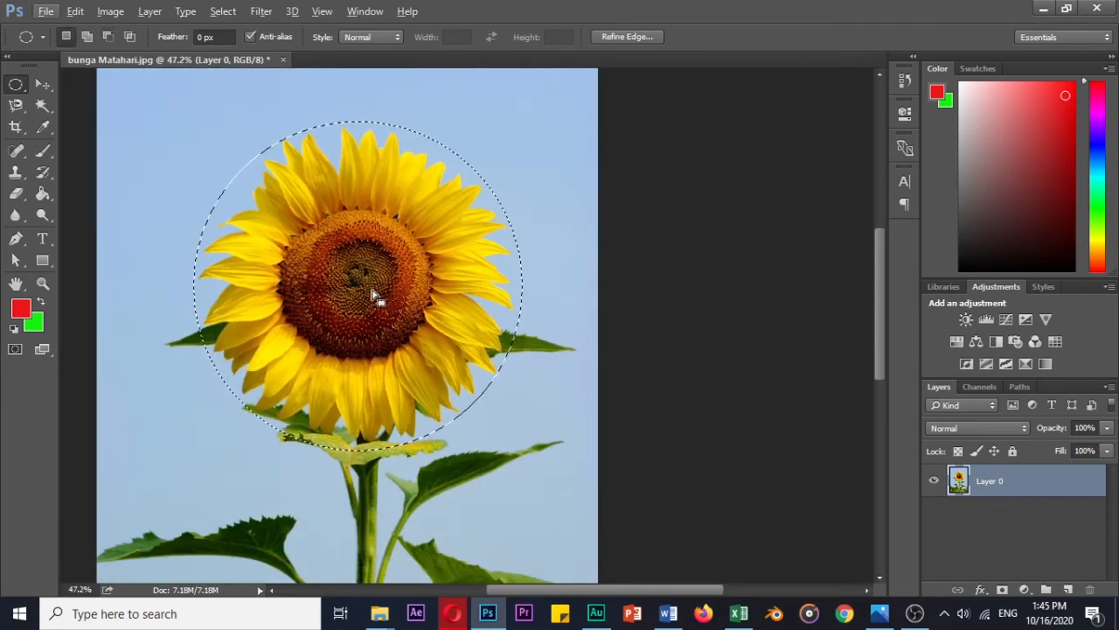
right_click(415, 312)
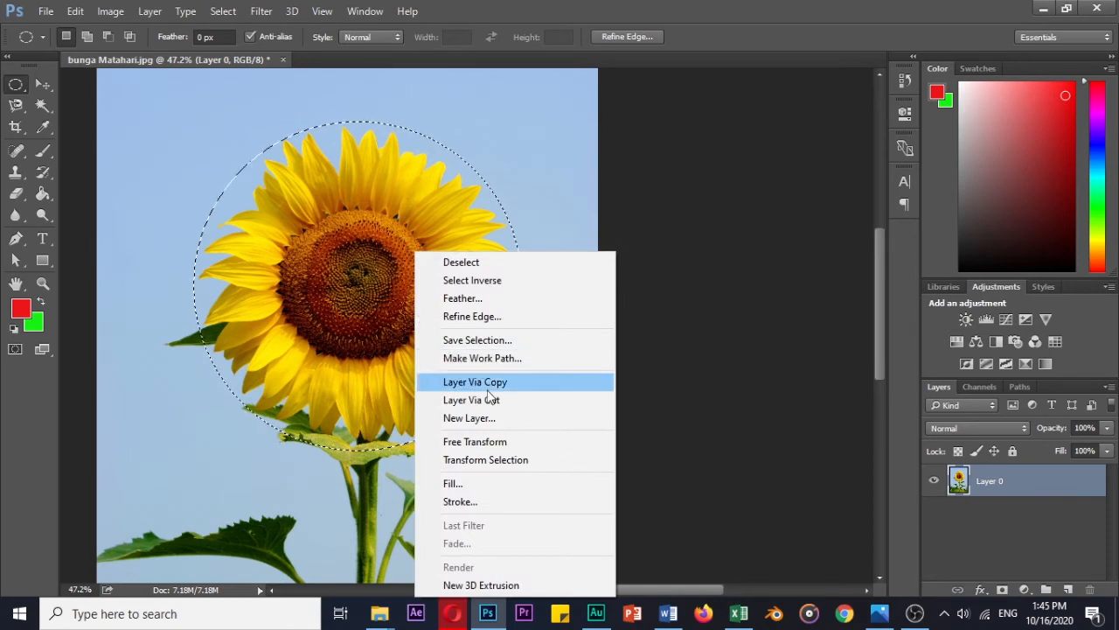
click(484, 382)
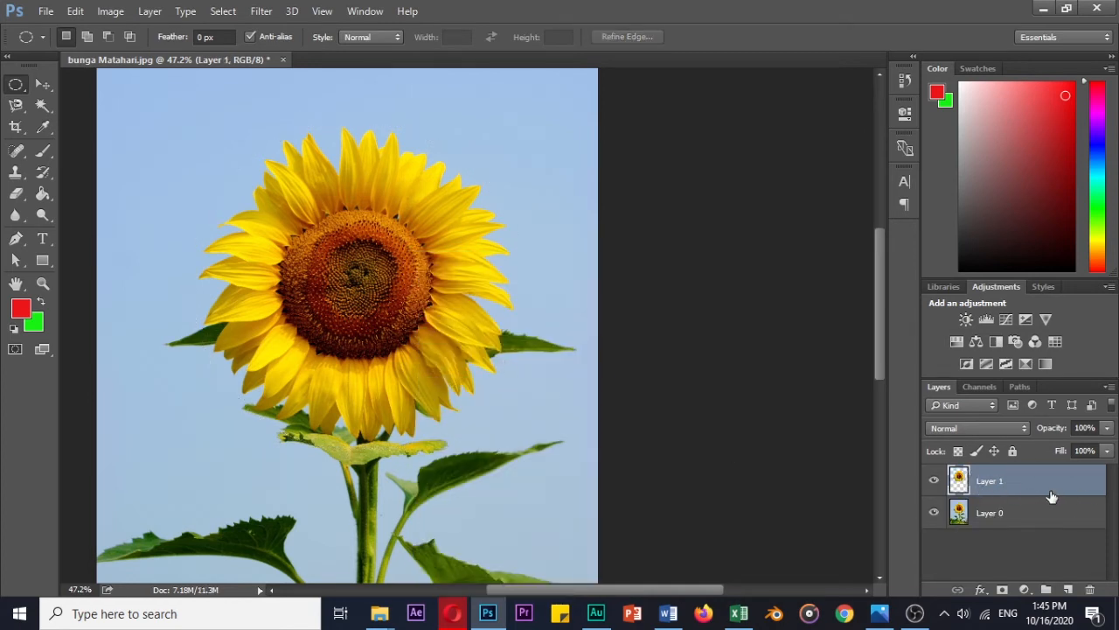
click(933, 514)
click(933, 514)
click(933, 481)
click(935, 478)
Try moving the copied sunflower head down over the lower stem and leaves, and undo the move.
click(41, 85)
key(ctrl+0)
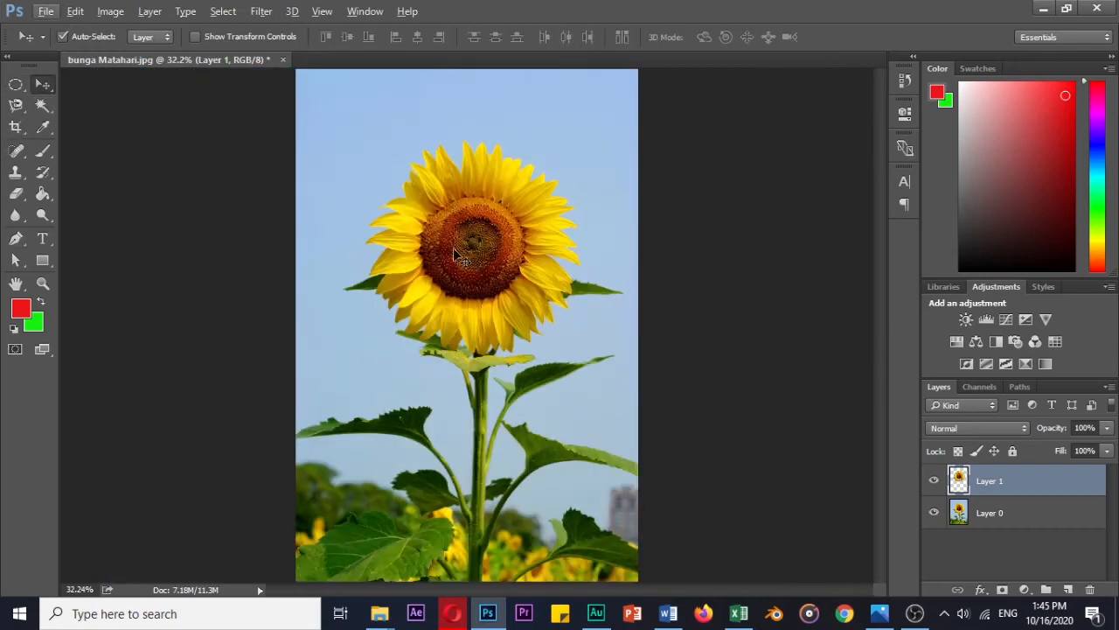
drag(506, 278, 501, 520)
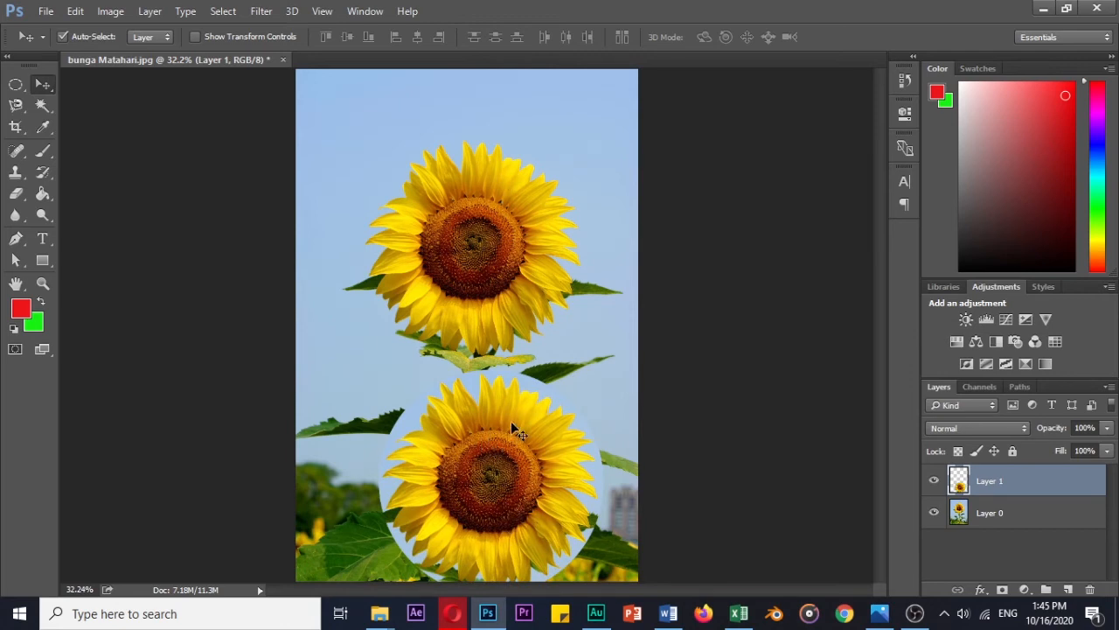
key(ctrl)
key(ctrl+z)
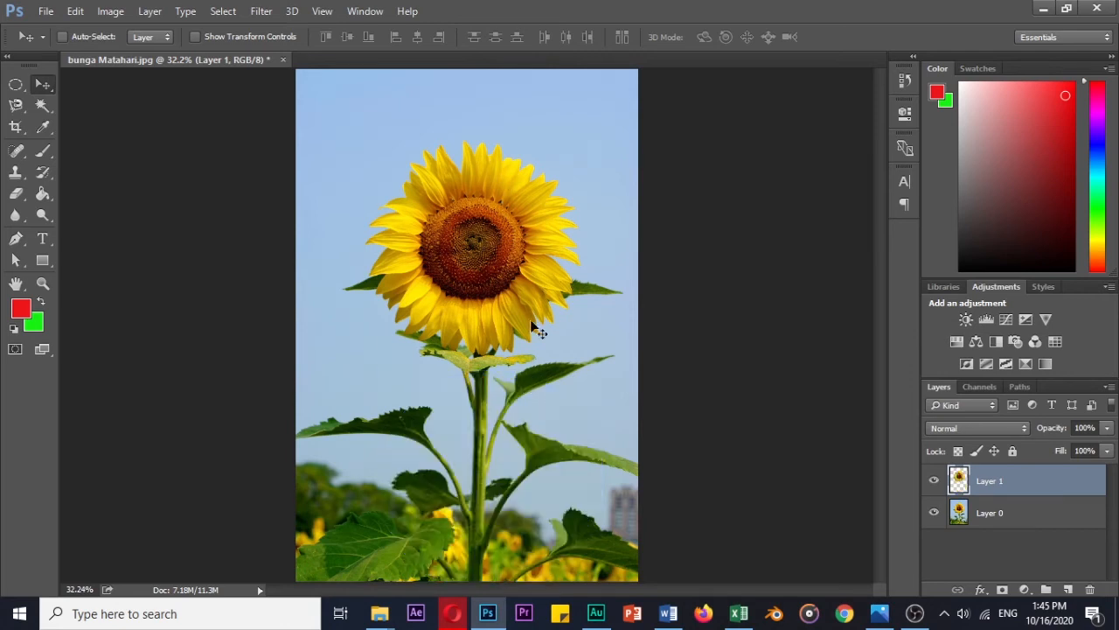
Draw a circular selection around the sunflower head on the copied layer and cut it to a new layer.
key(m)
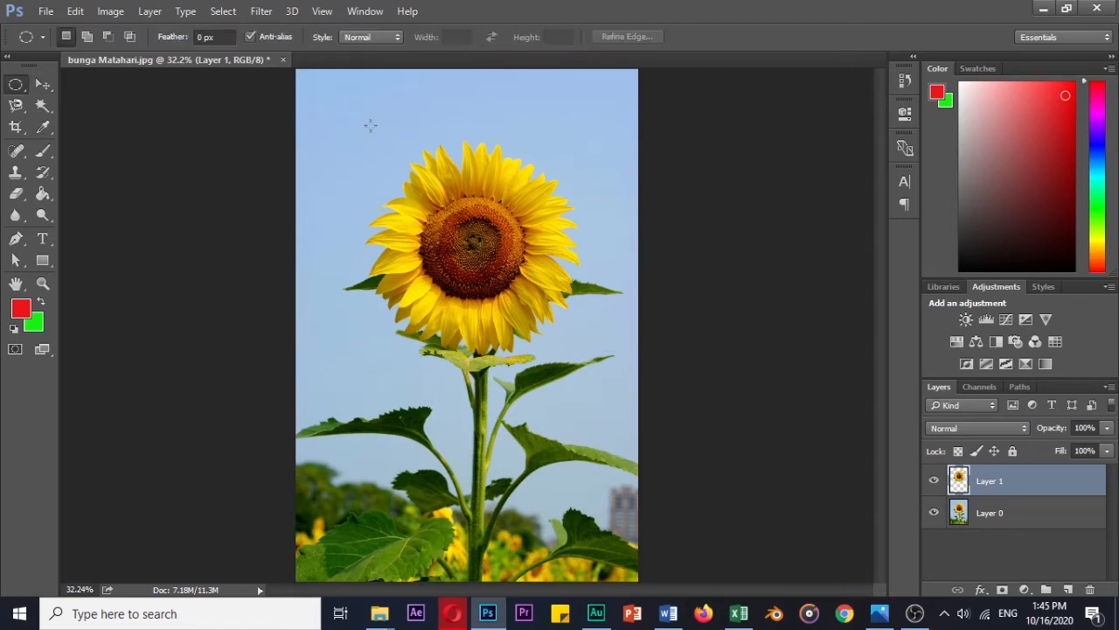
drag(369, 140, 587, 362)
drag(512, 283, 518, 283)
right_click(519, 285)
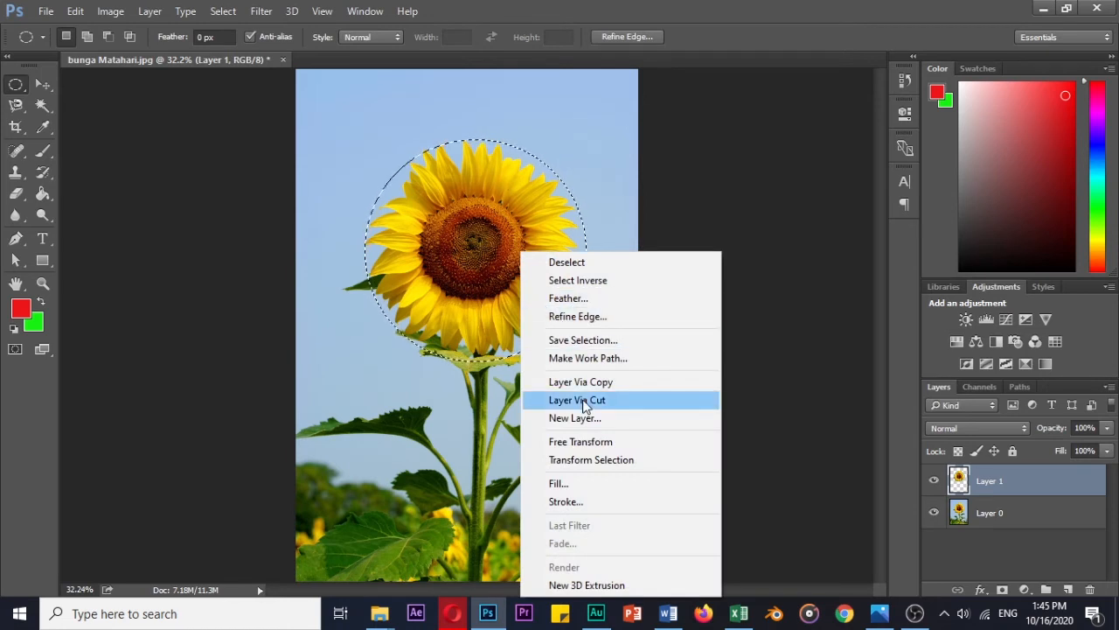
click(584, 404)
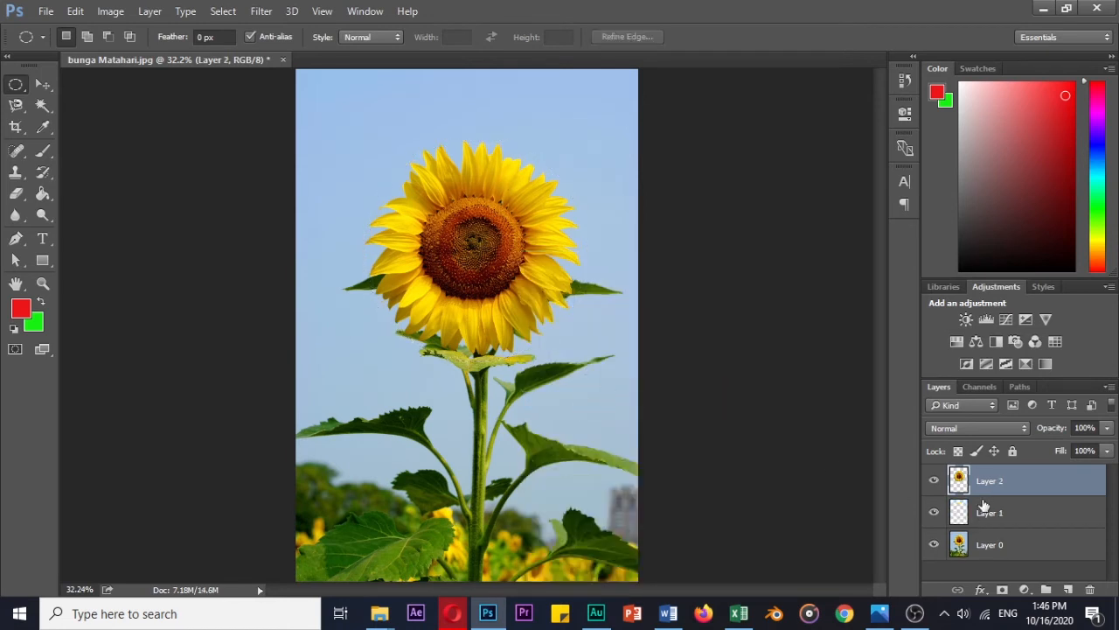
Undo back to the single photo layer with its circular selection and shift the selection slightly up around the flower head.
key(ctrl+alt+z)
key(ctrl+alt+z)
key(ctrl+alt+z)
key(ctrl+alt+z)
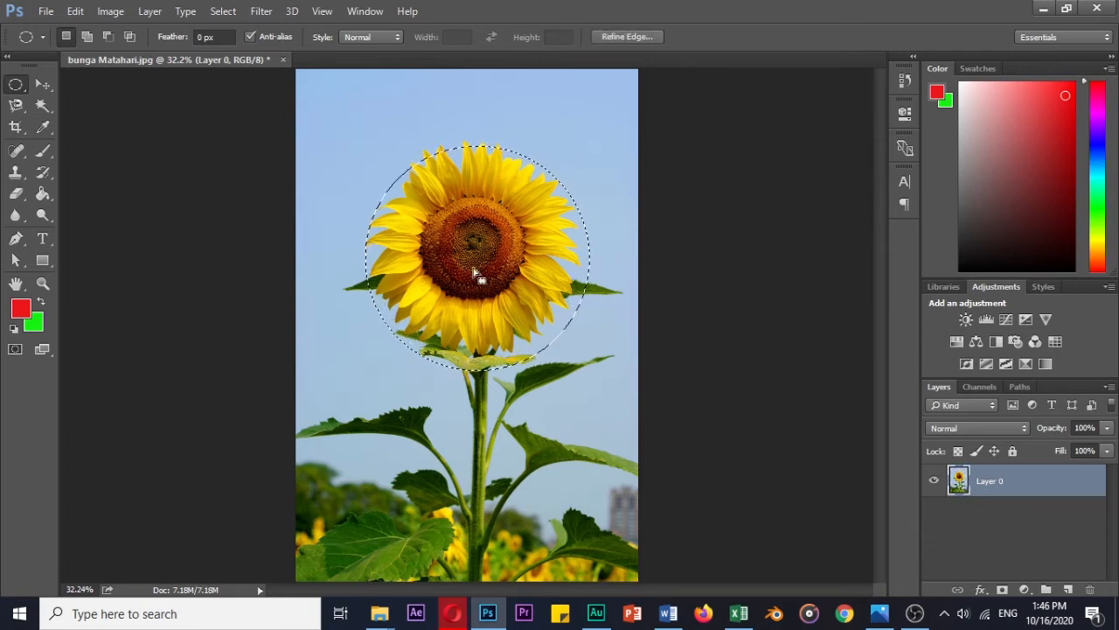
drag(475, 275, 473, 257)
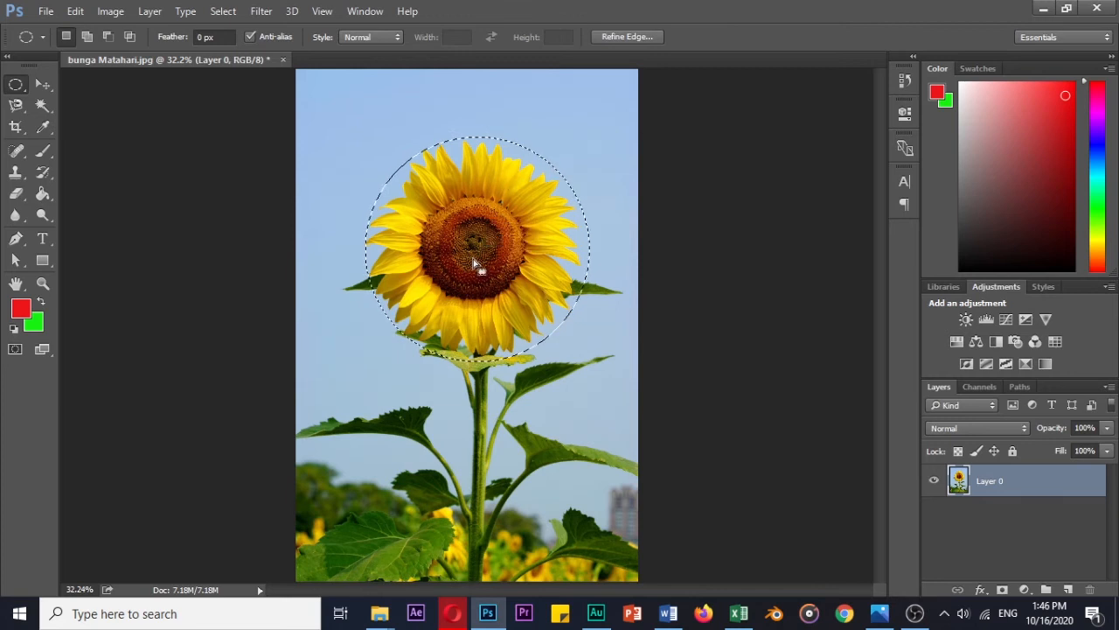
Try cutting the selected sunflower head to its own layer and moving it down toward the photo's left edge, and undo both changes.
right_click(473, 253)
click(555, 399)
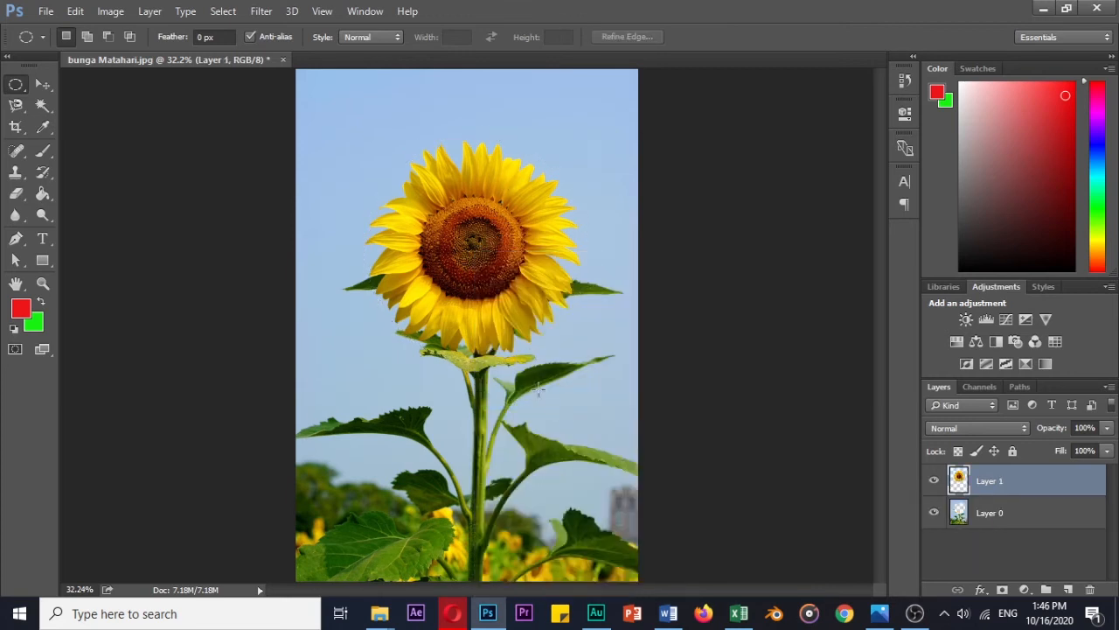
key(v)
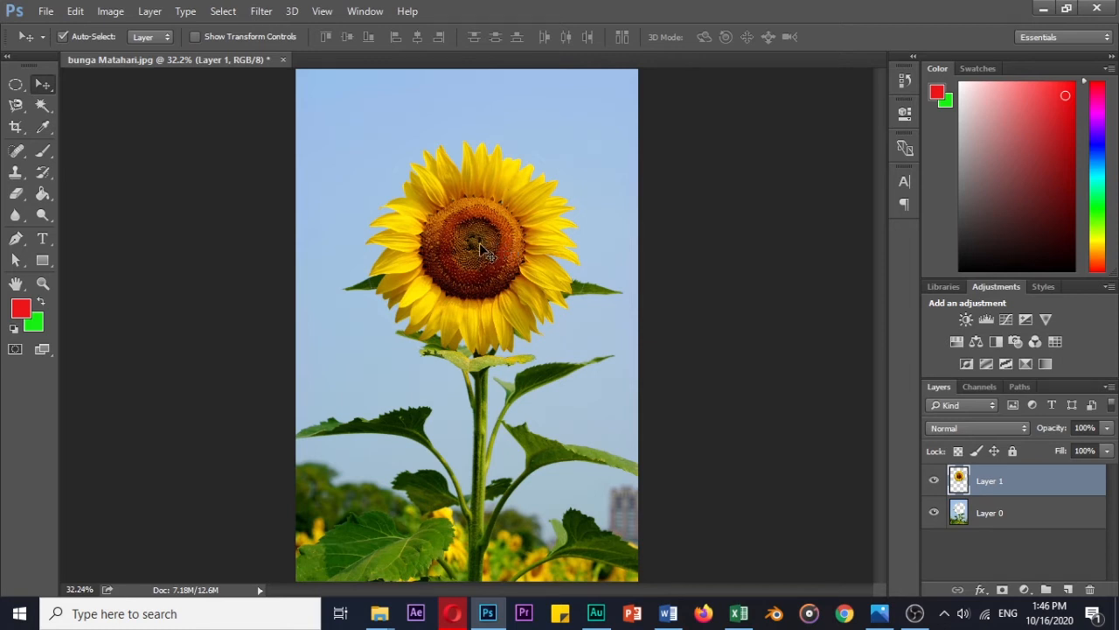
drag(494, 259, 407, 299)
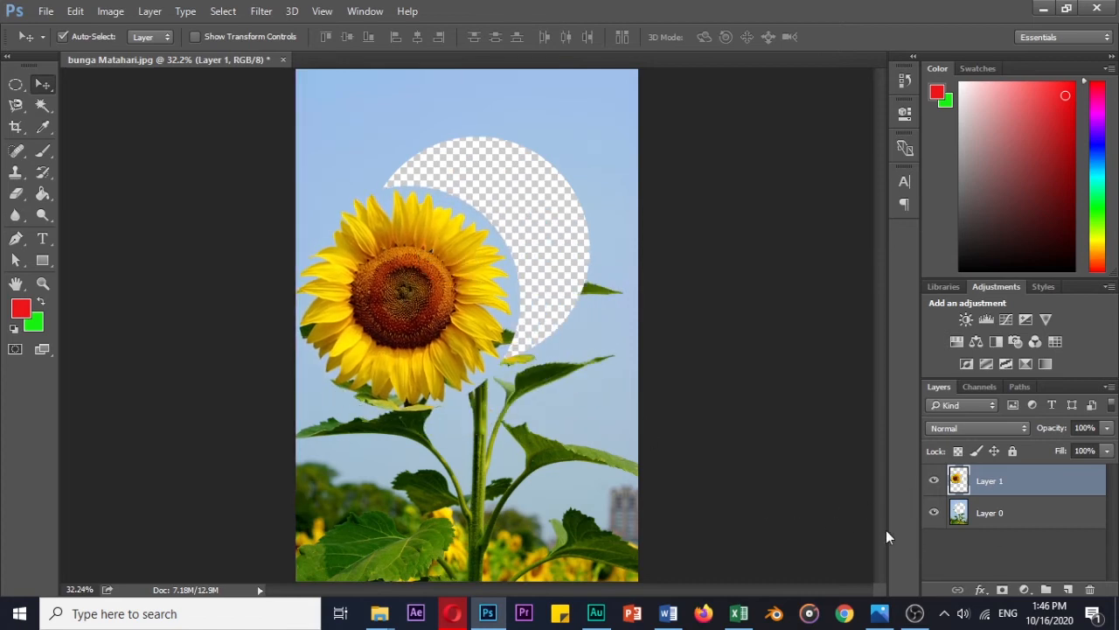
key(ctrl+alt+z)
key(ctrl+alt+z)
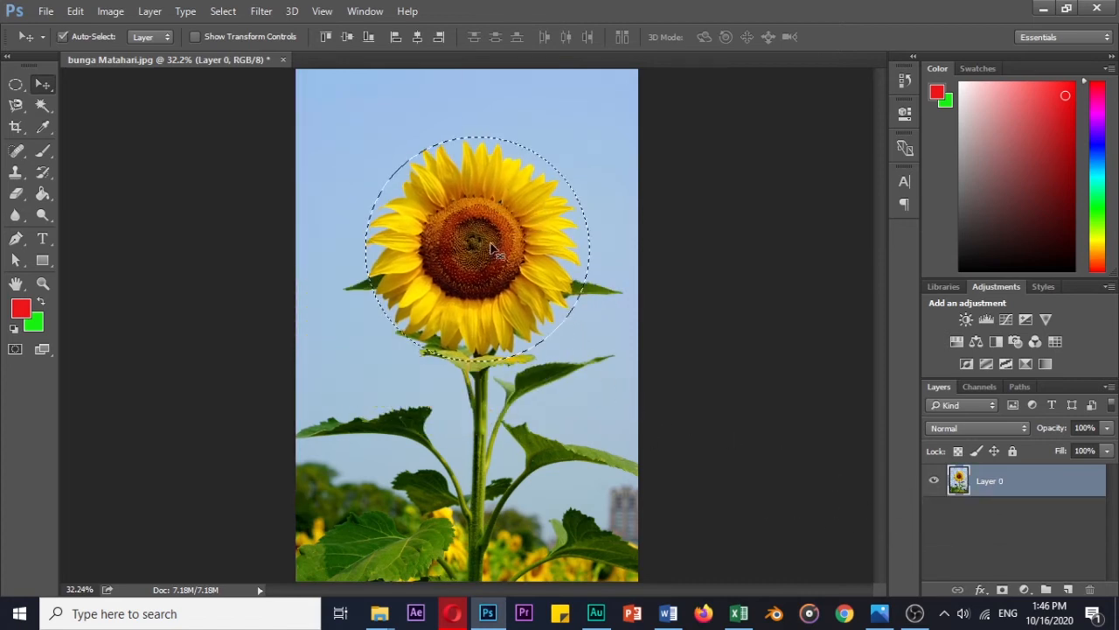
Create a new empty layer above the photo with the selection's New Layer command.
key(m)
right_click(504, 251)
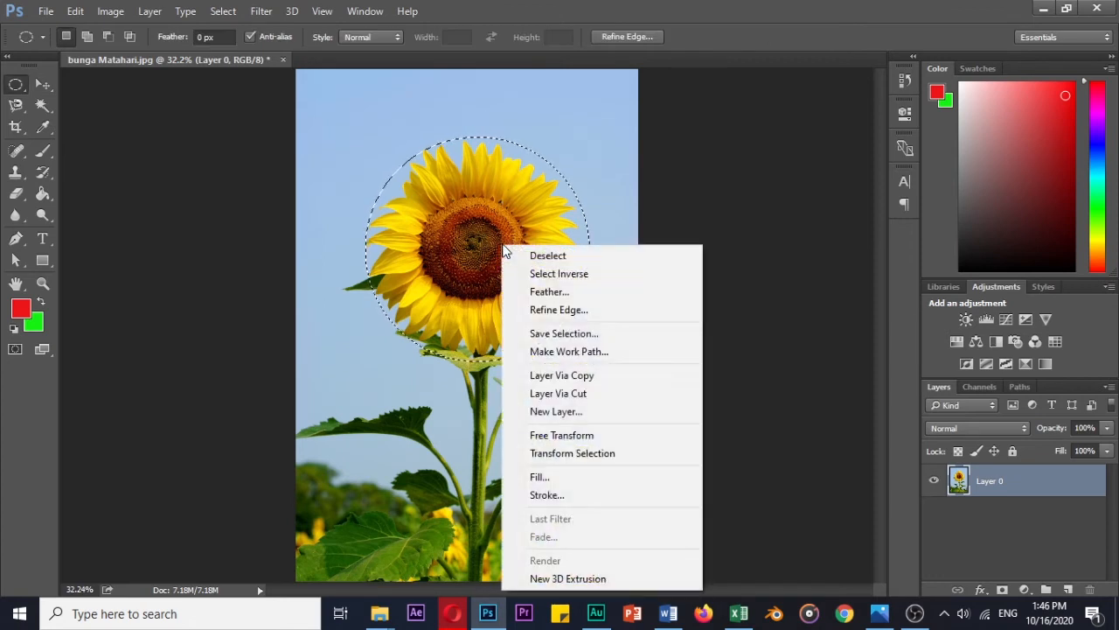
click(604, 409)
click(702, 191)
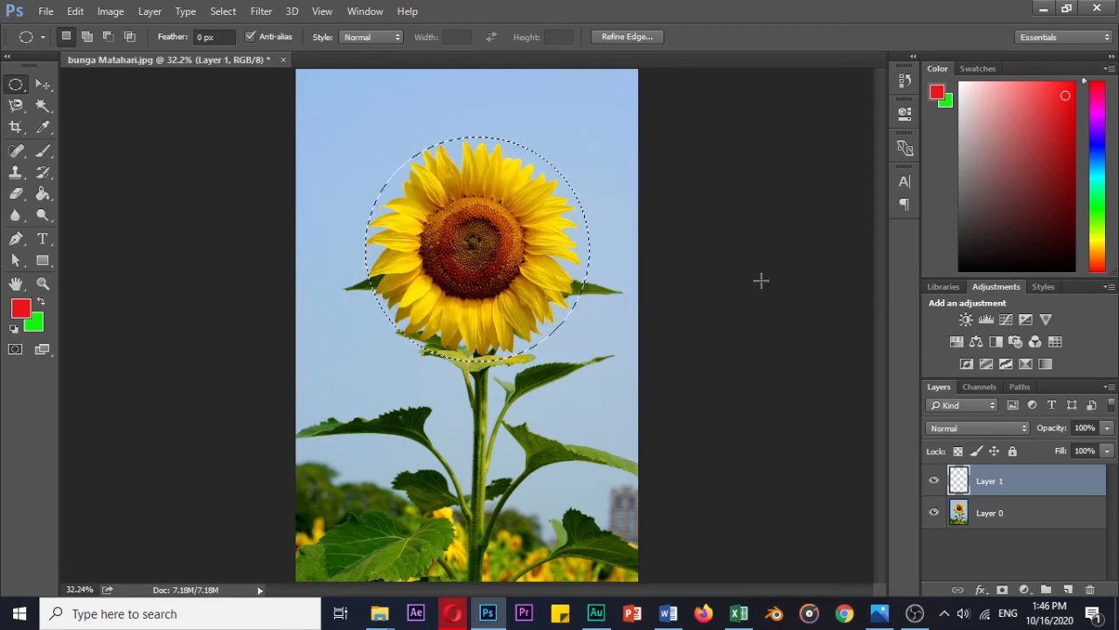
Try Free Transform on the selected area of the empty layer and delete that layer.
right_click(559, 276)
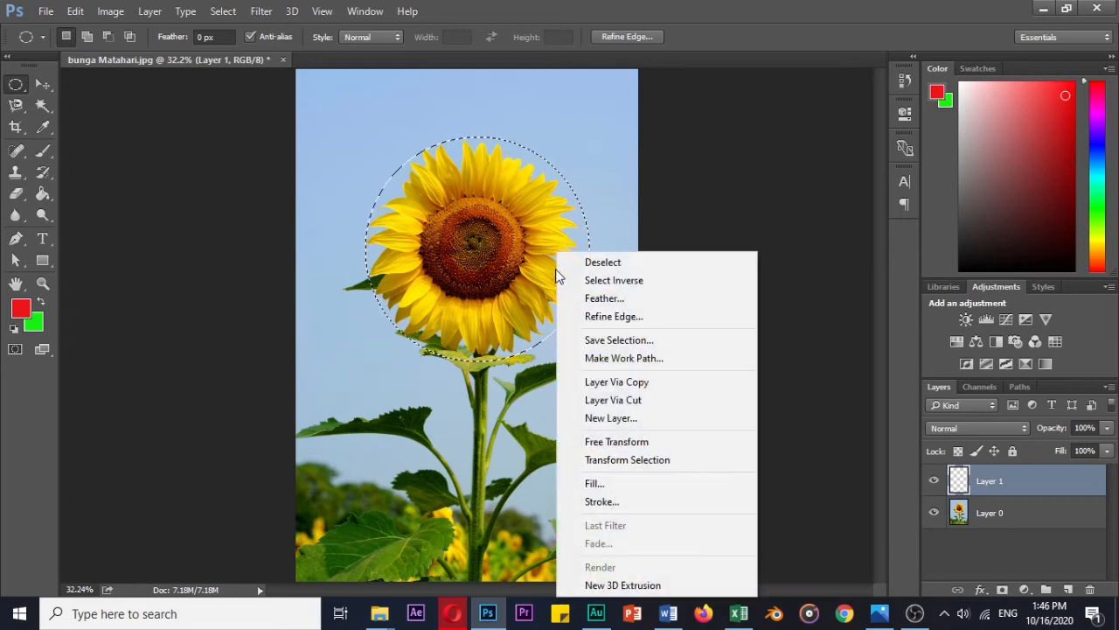
click(633, 445)
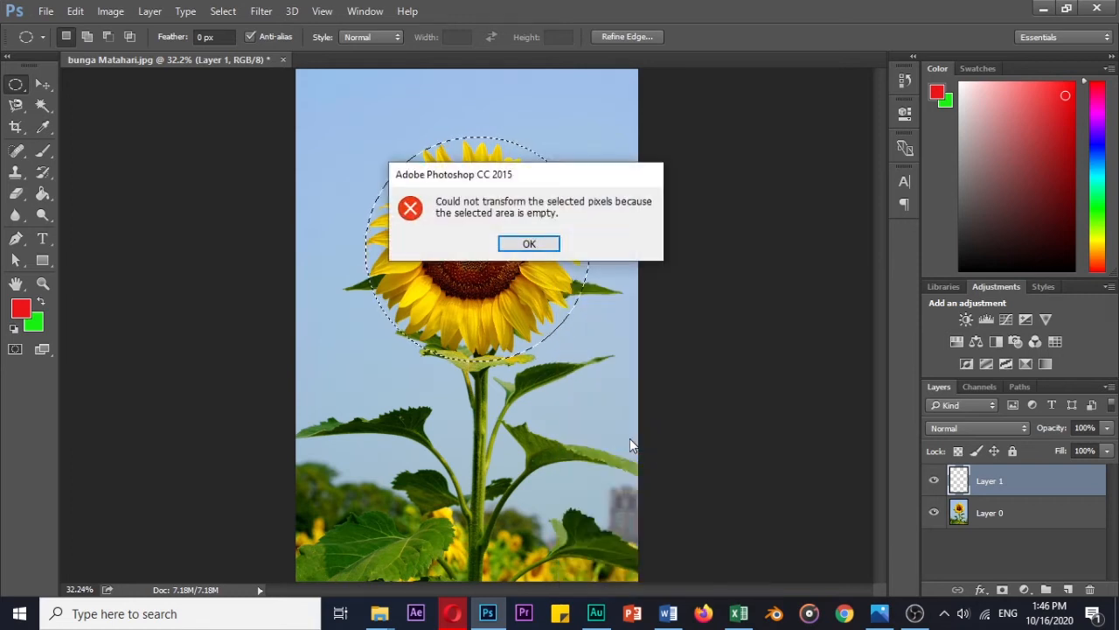
click(529, 243)
click(1091, 592)
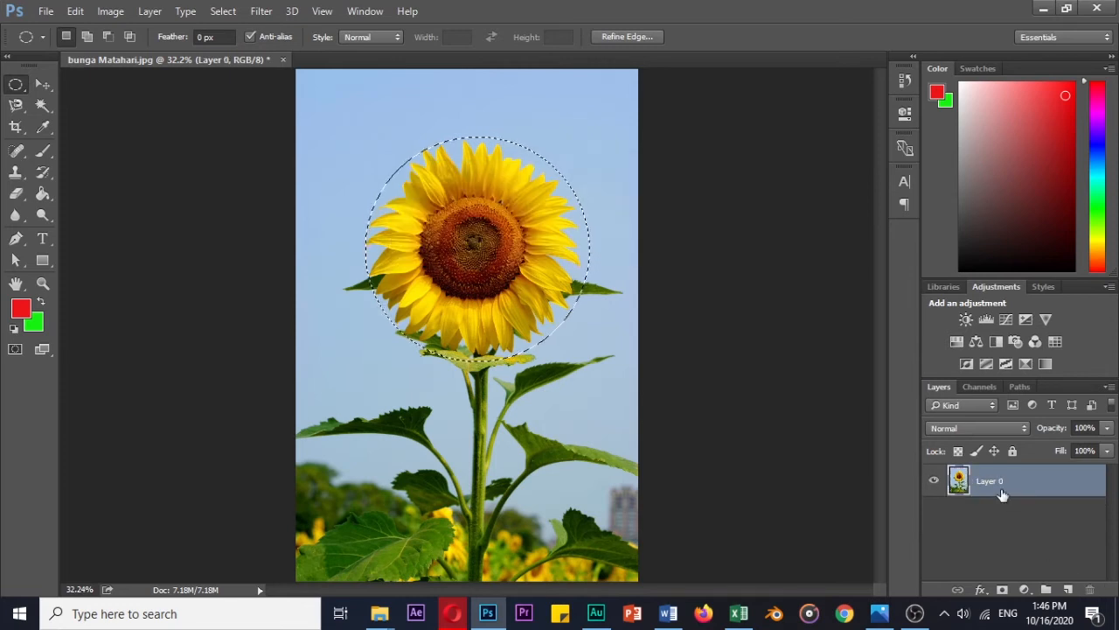
Try shrinking the selected sunflower head on the photo layer to about three-quarters size with Free Transform, and undo the scaling.
right_click(504, 332)
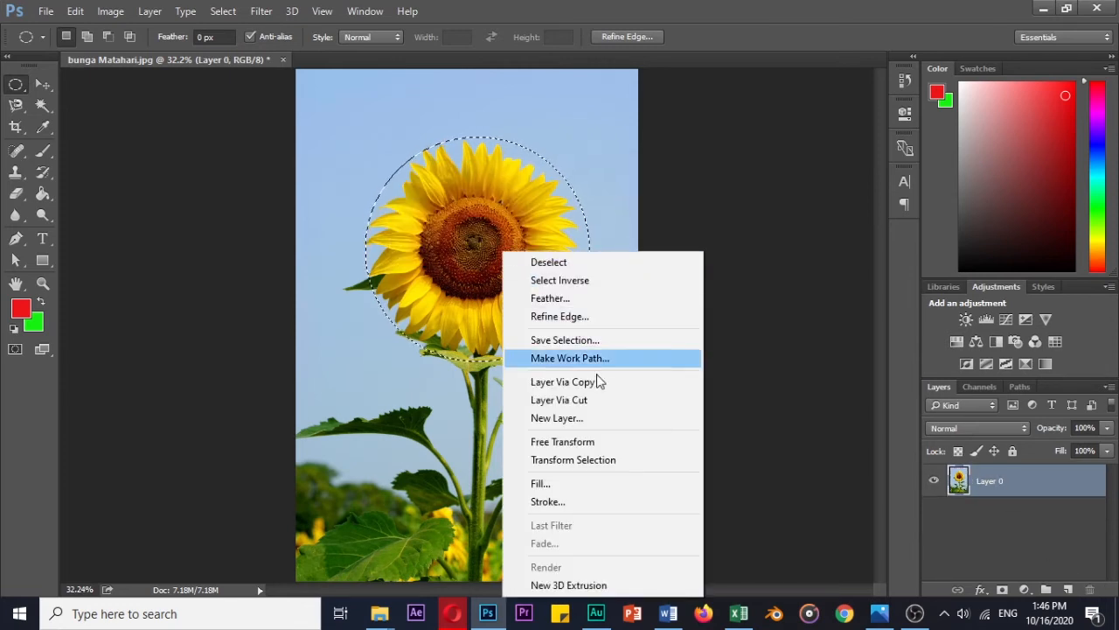
click(598, 441)
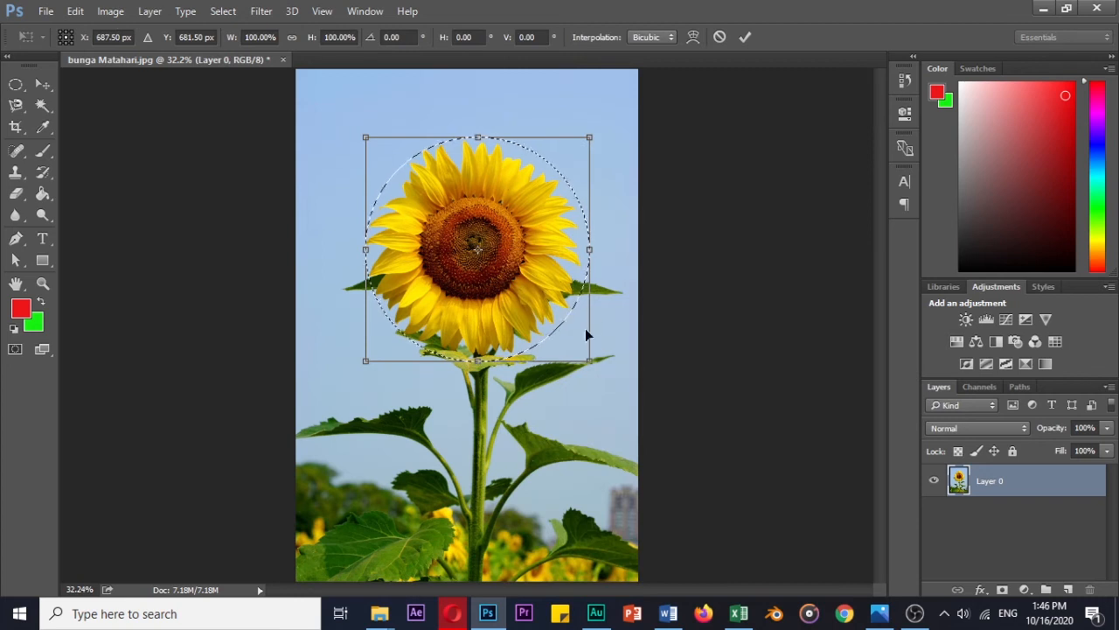
drag(589, 363, 532, 316)
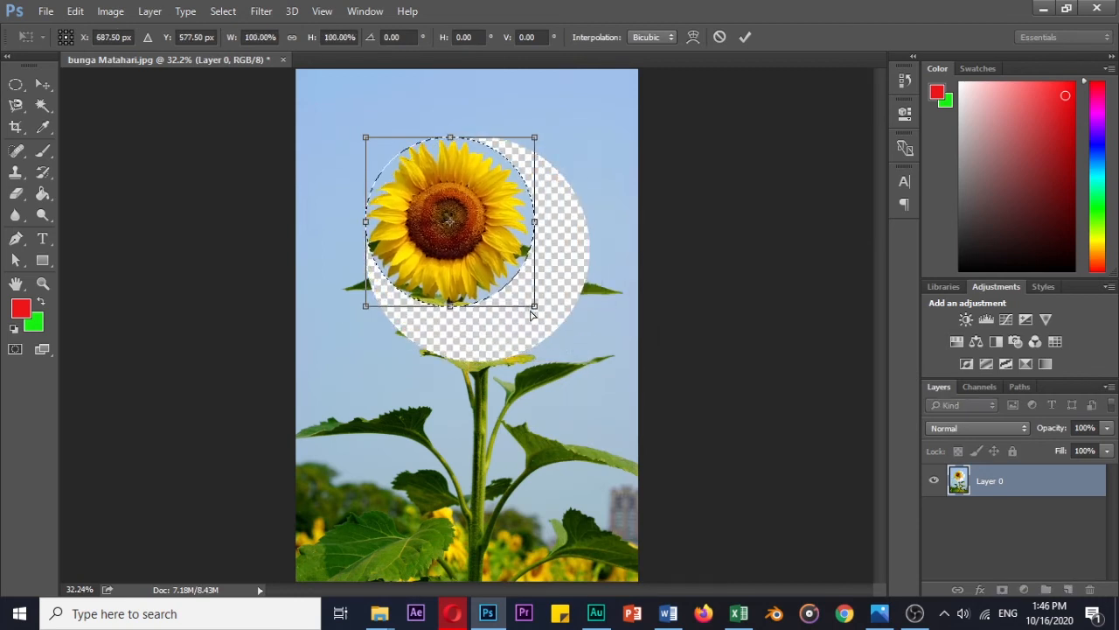
key(ctrl+z)
key(Return)
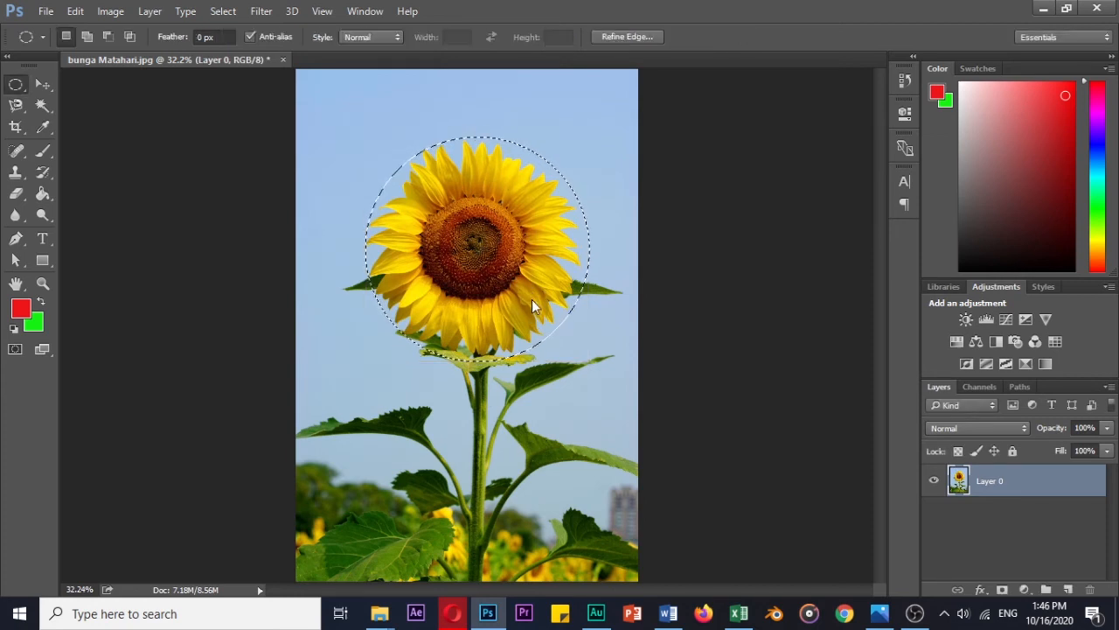
Scale only the circular selection outline to about 100.6% with Transform Selection and apply it.
right_click(532, 299)
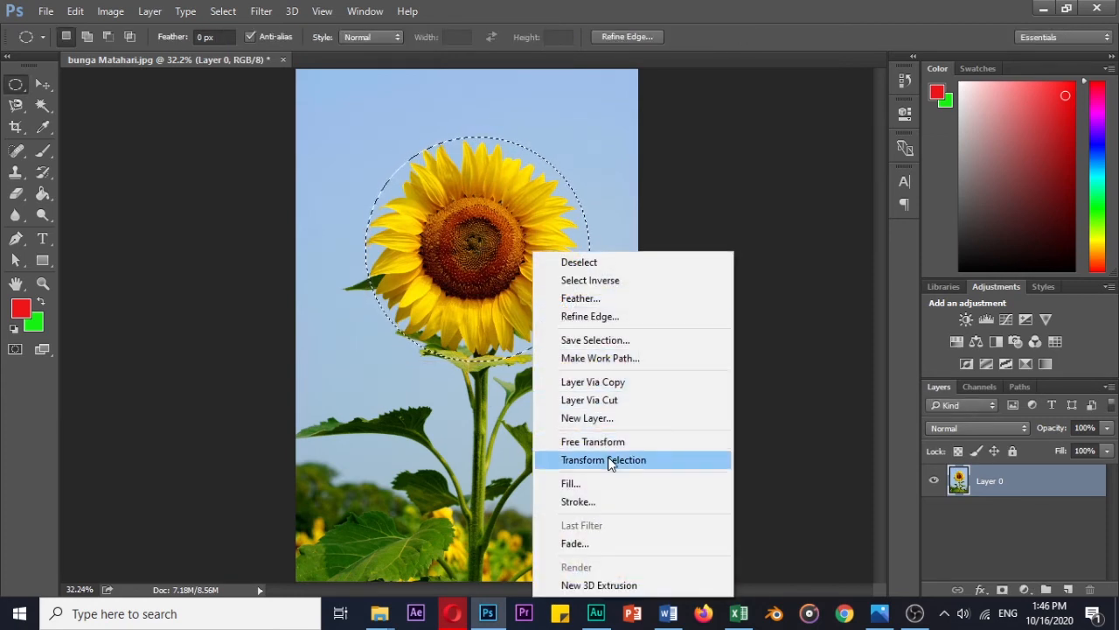
click(446, 131)
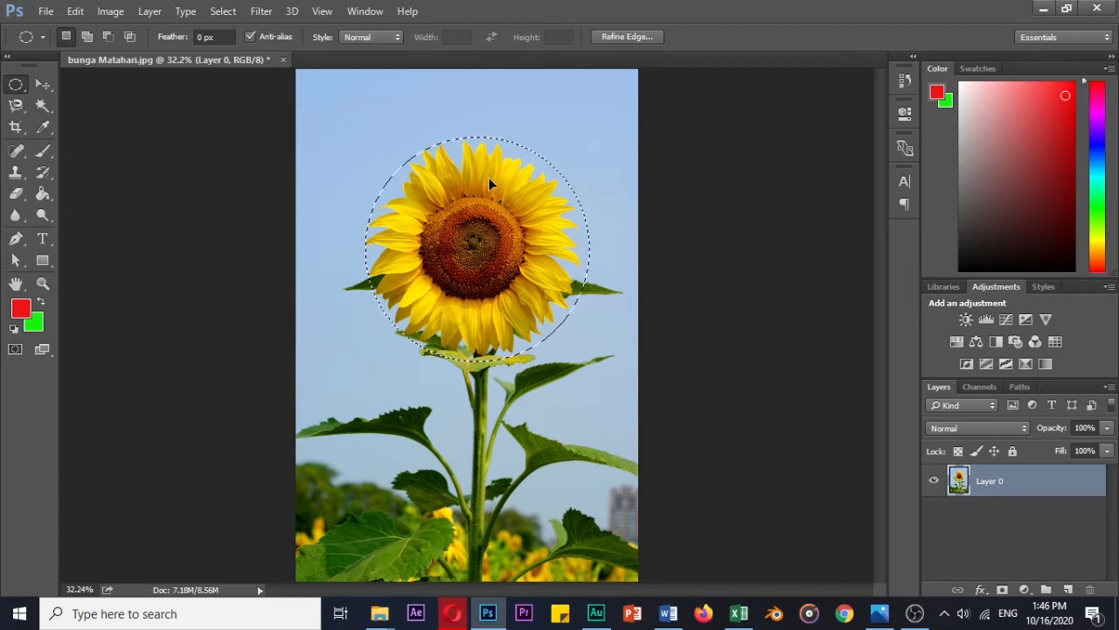
right_click(512, 251)
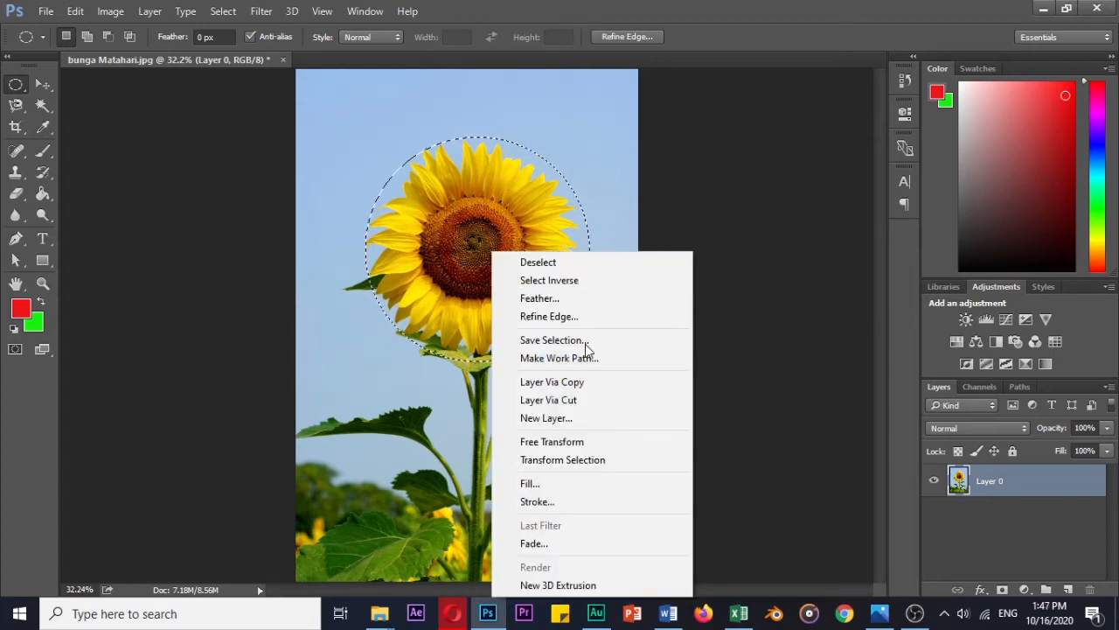
click(614, 460)
drag(588, 358, 560, 325)
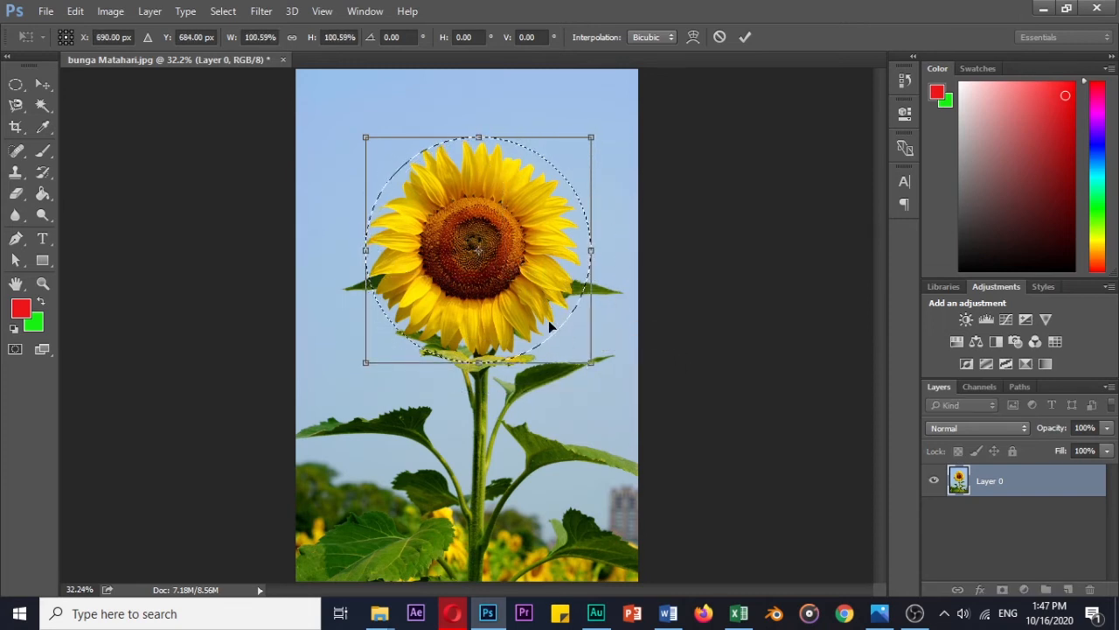
key(Return)
Try scaling down the pixels inside the enlarged selection toward its upper-left corner with Free Transform, and undo the result.
right_click(521, 308)
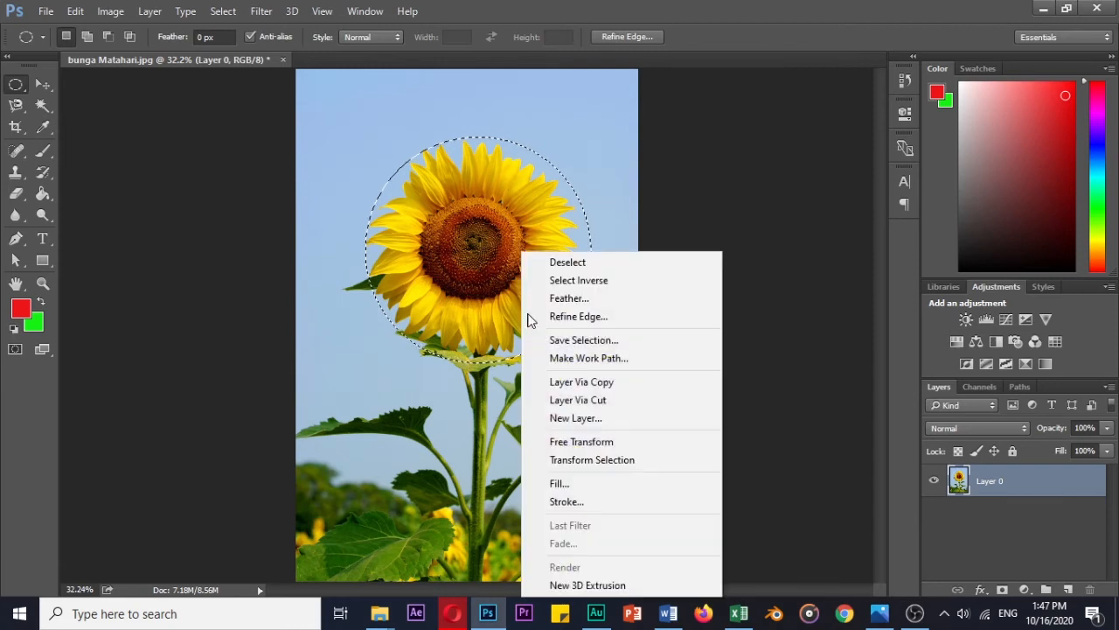
click(602, 446)
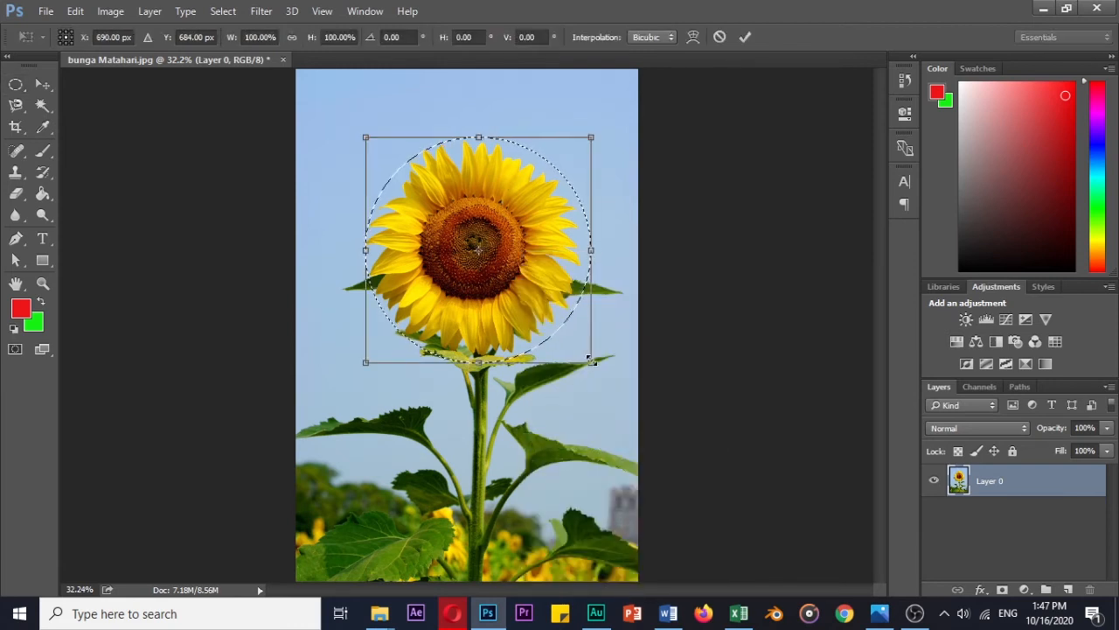
drag(591, 361, 532, 301)
key(Return)
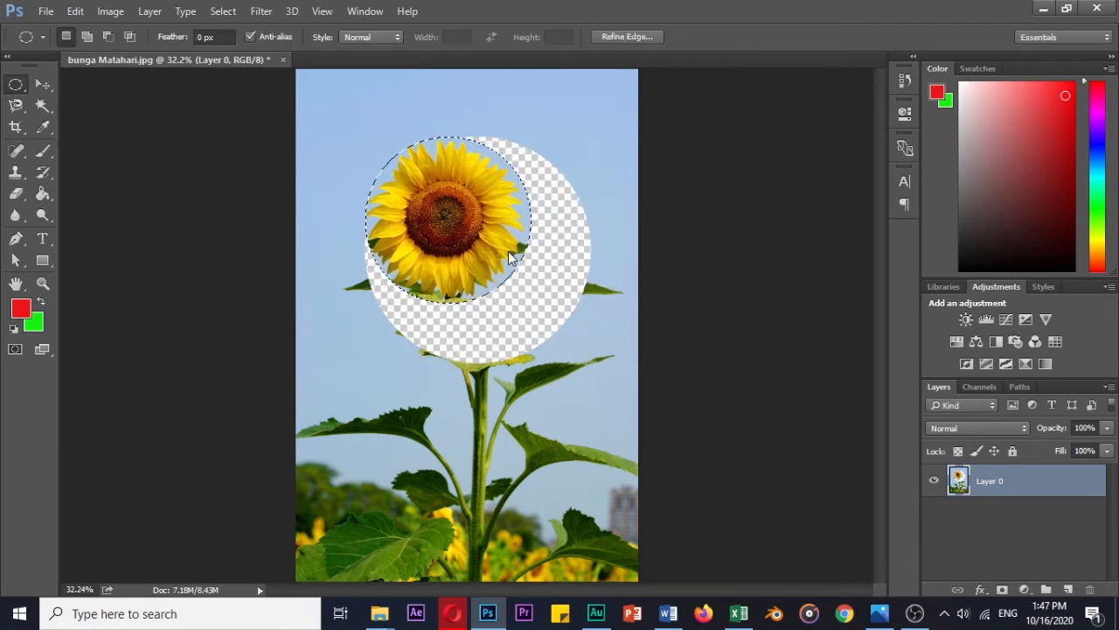
key(ctrl+z)
Try scaling the circular selection outline to about 98.5% and warping its lower edge downward with Transform Selection, and undo the change.
right_click(509, 252)
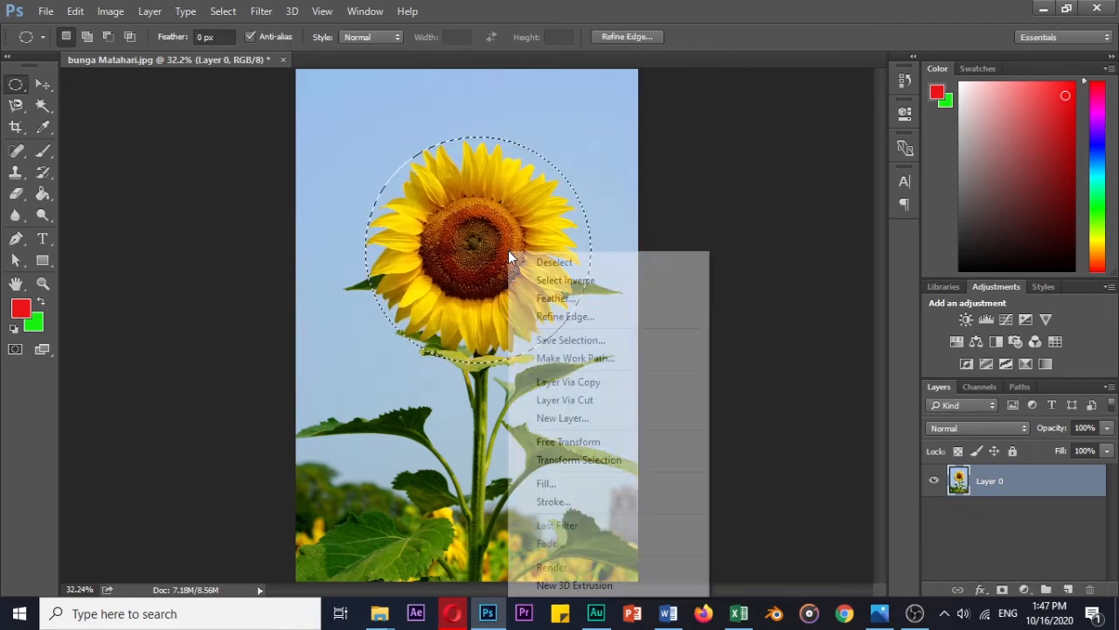
click(622, 459)
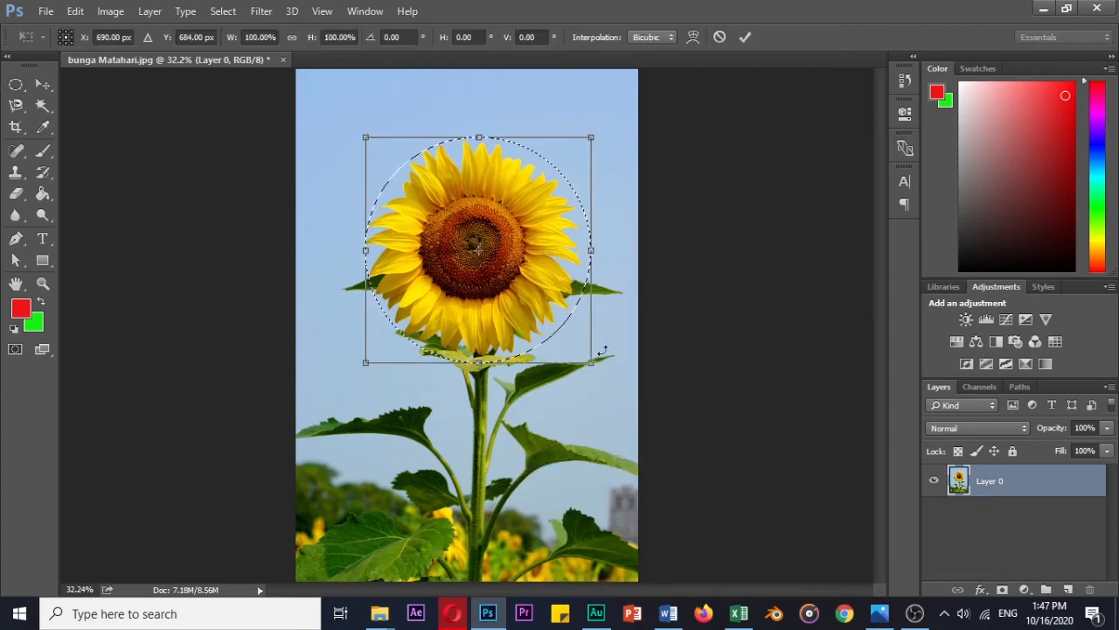
mouse_move(593, 367)
mouse_down()
mouse_move(483, 256)
mouse_move(557, 272)
mouse_move(586, 354)
mouse_move(602, 309)
mouse_move(584, 352)
mouse_up()
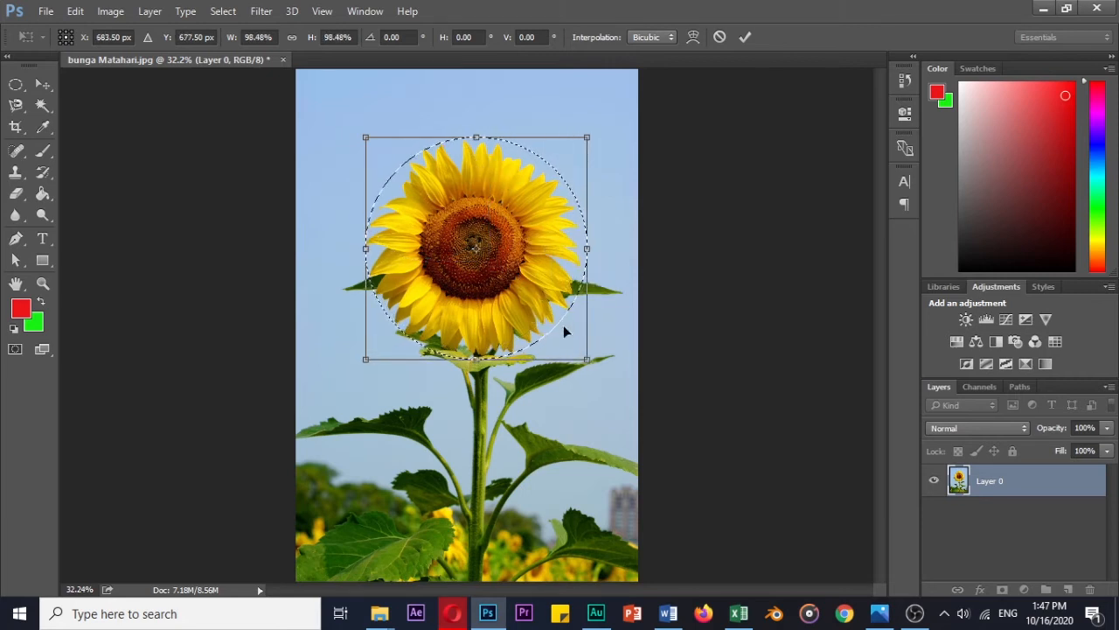
right_click(509, 297)
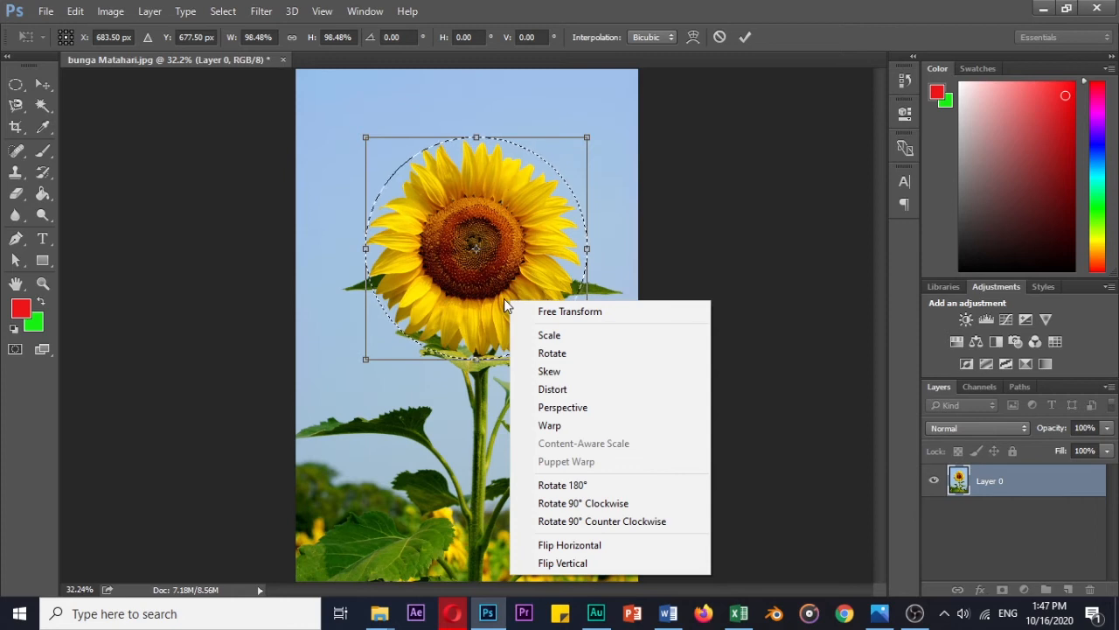
click(550, 425)
drag(480, 355, 482, 446)
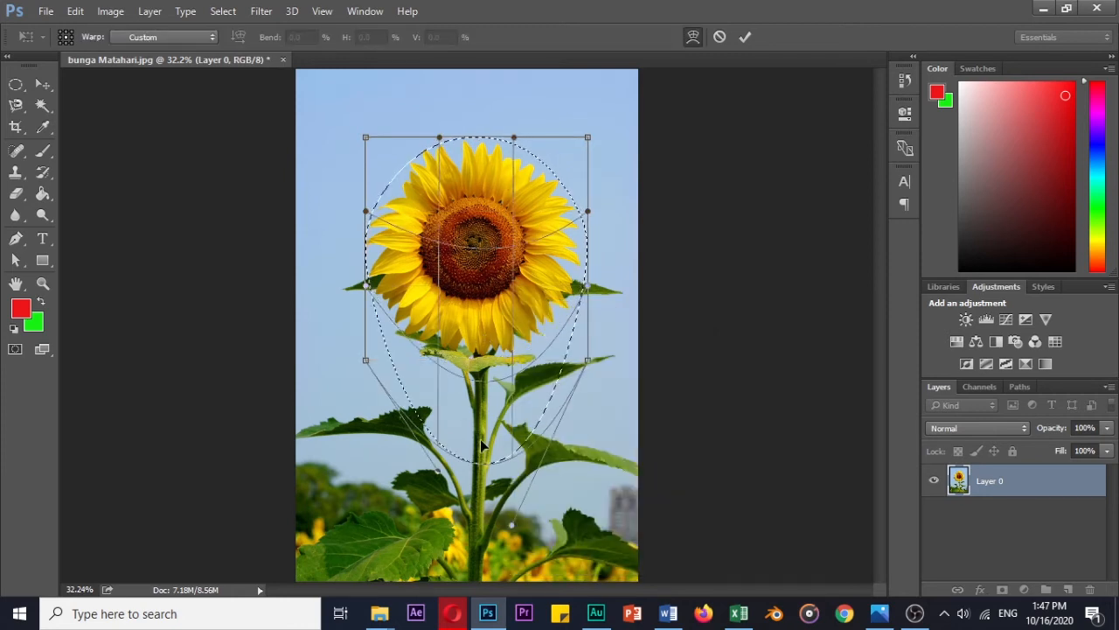
right_click(549, 278)
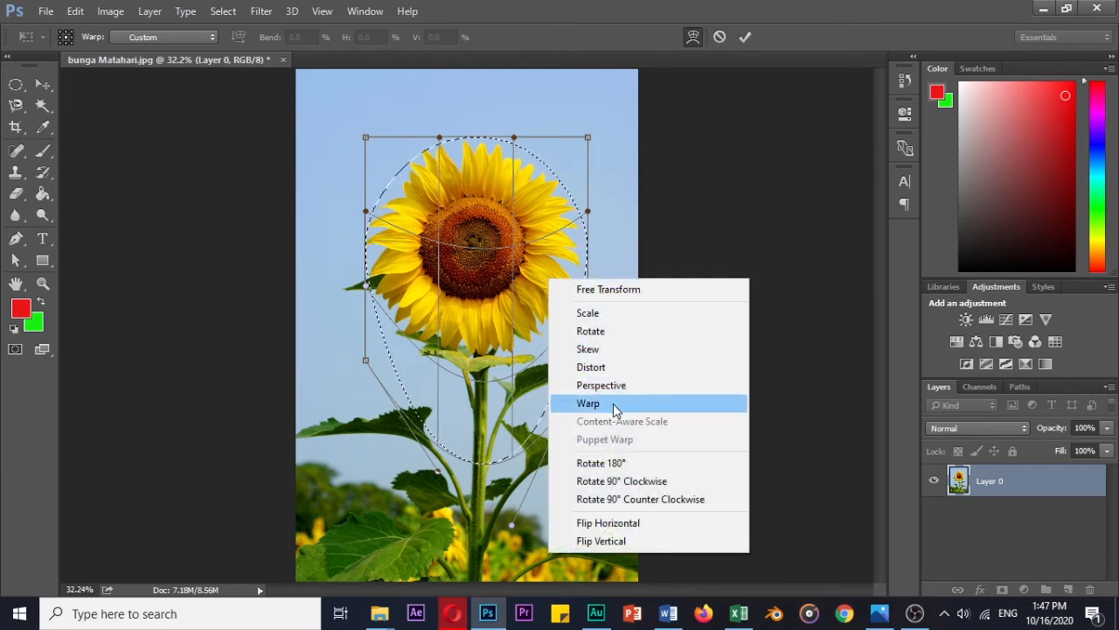
click(622, 290)
key(Return)
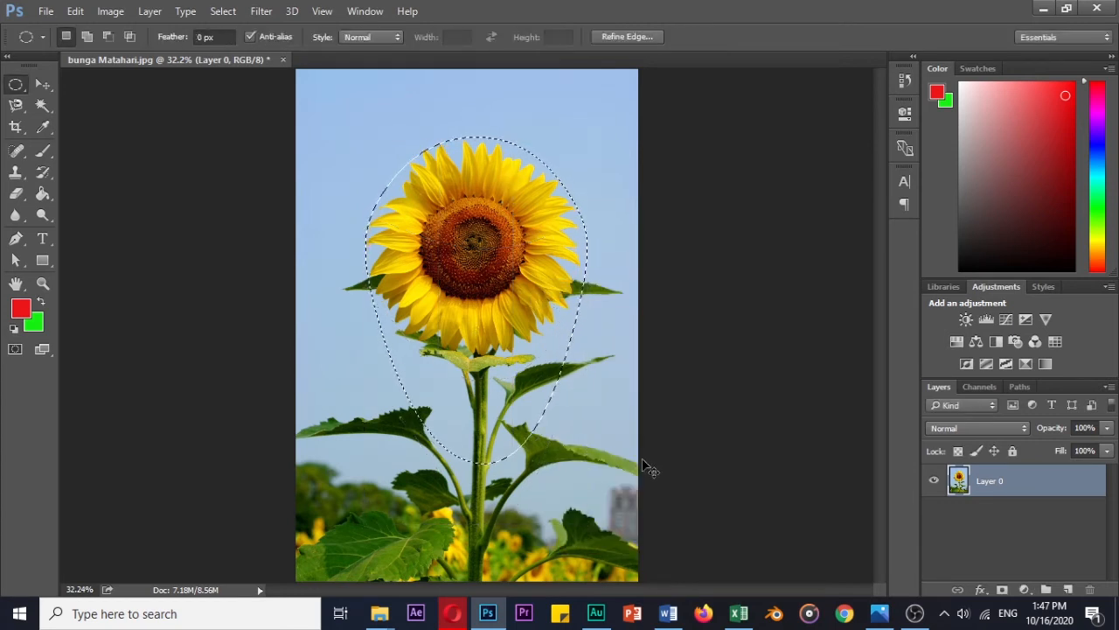
key(ctrl+z)
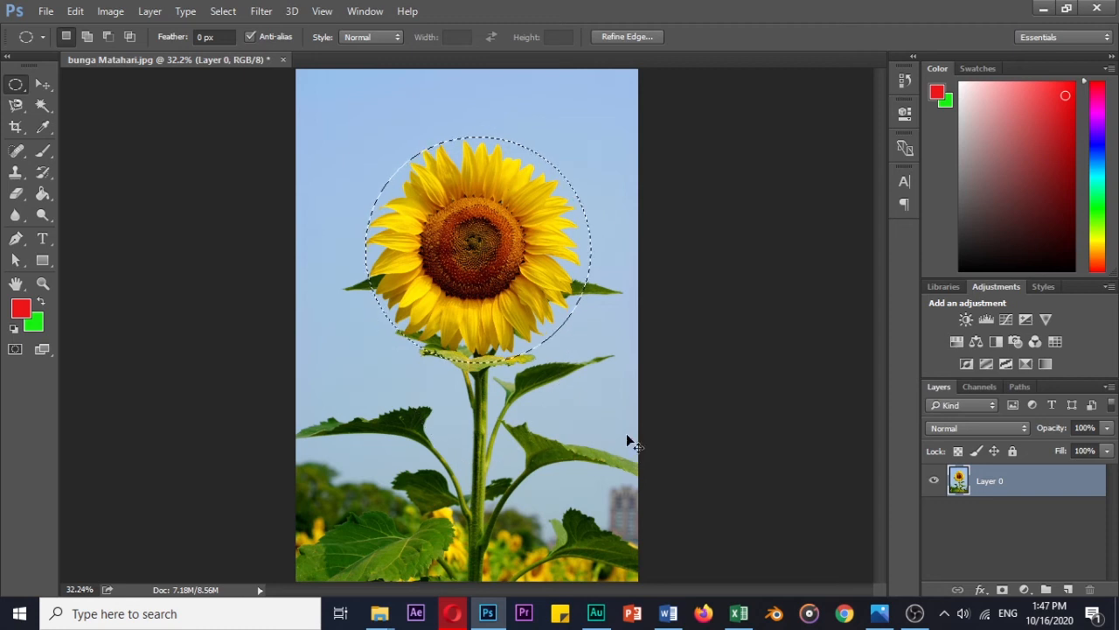
Try filling the circular selection with the red foreground color at 100% opacity in Normal mode, and undo the fill.
right_click(533, 304)
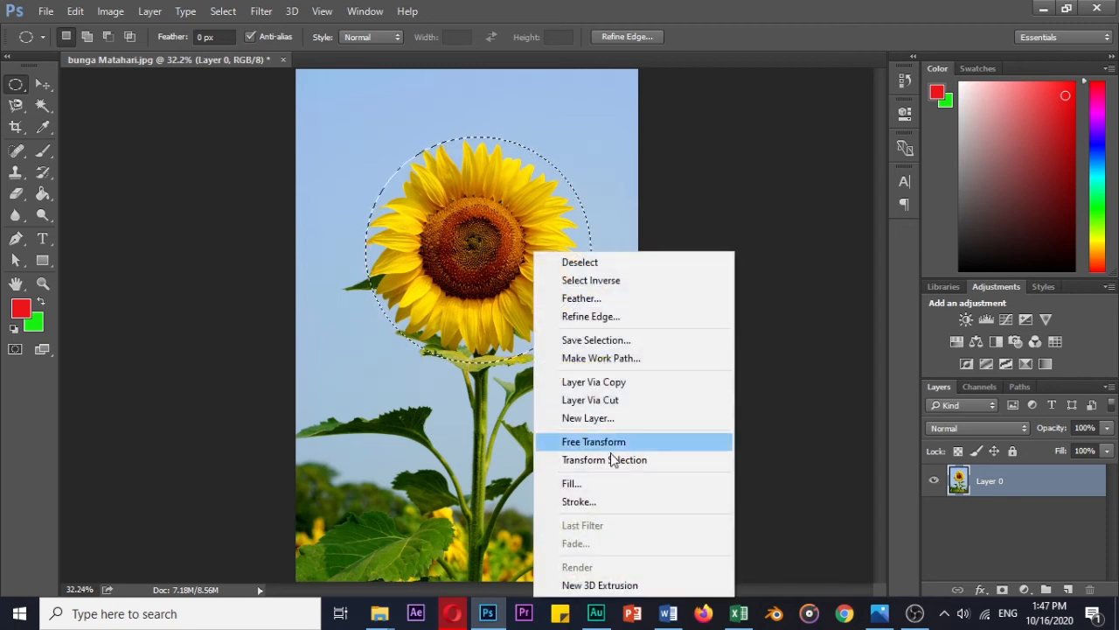
click(613, 484)
drag(601, 141, 799, 143)
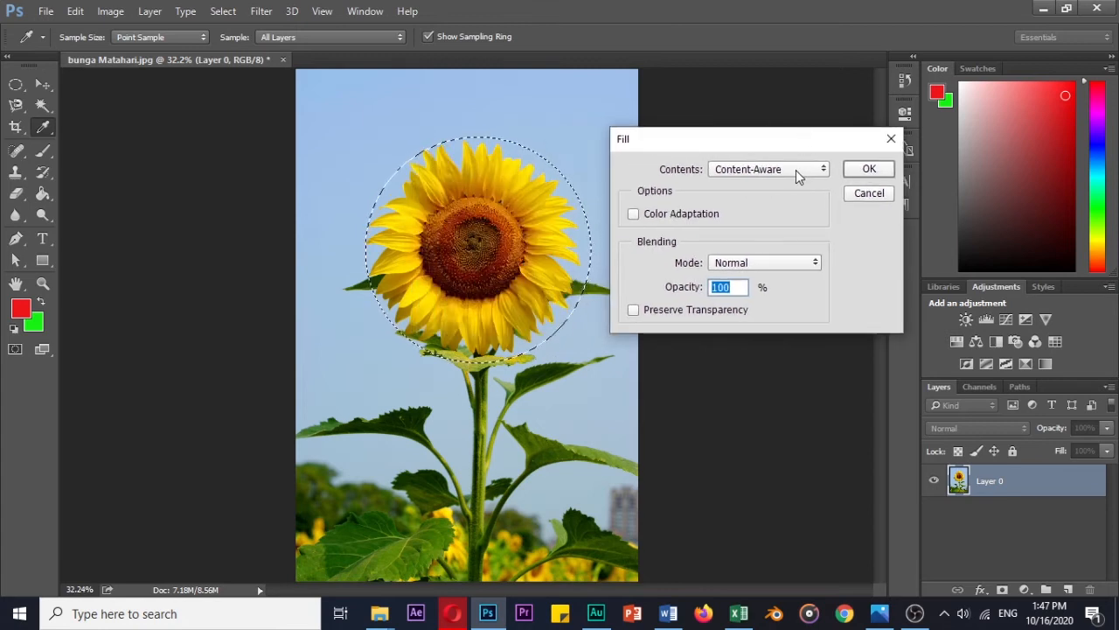
click(793, 169)
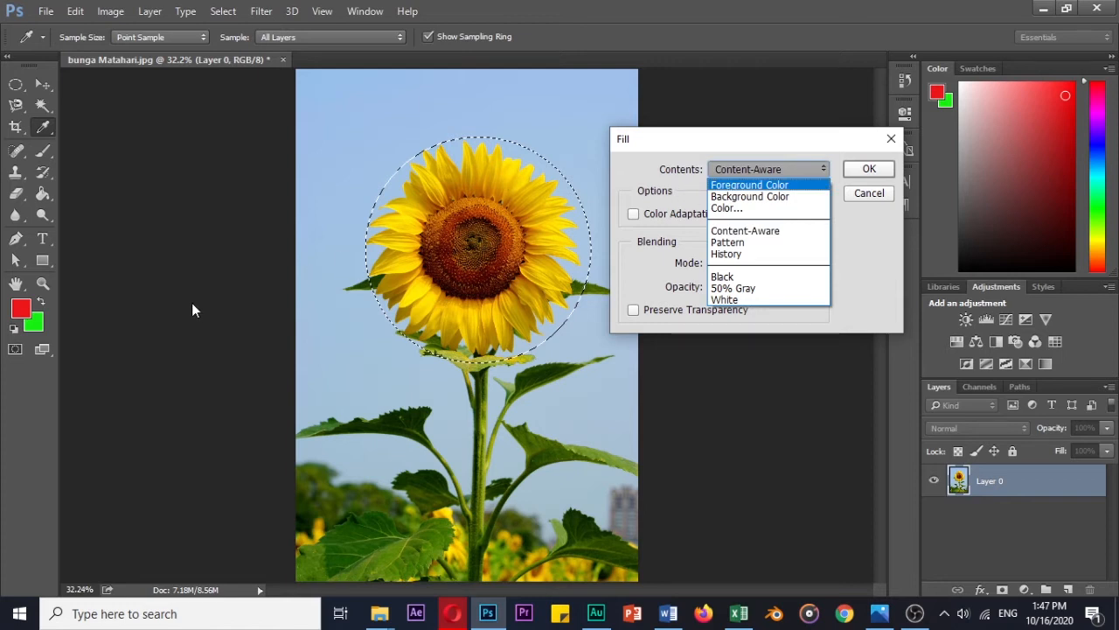
click(744, 185)
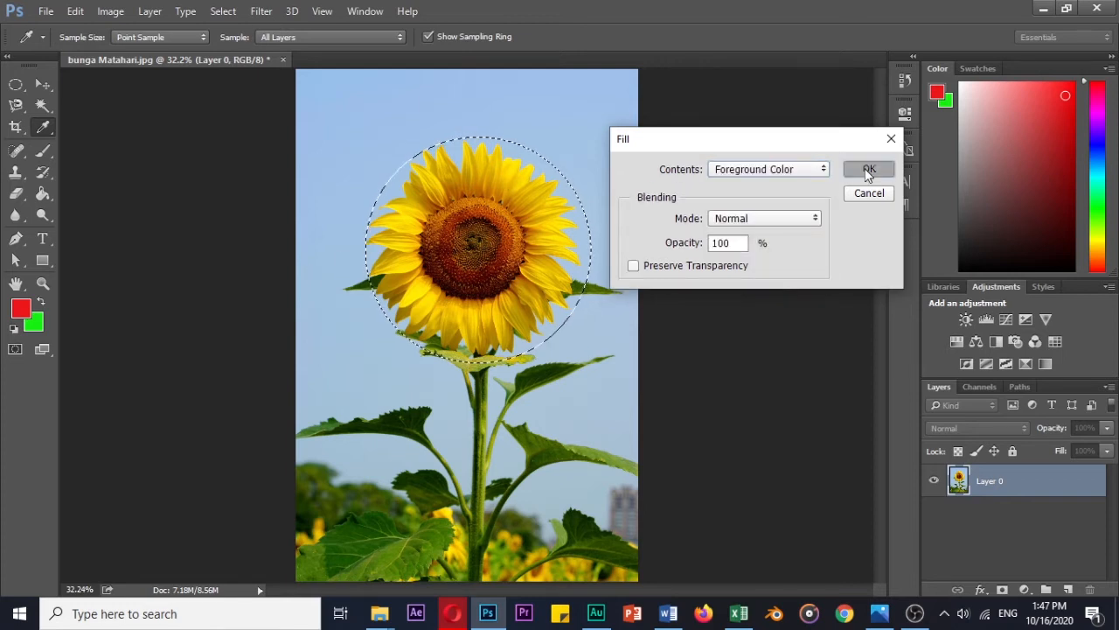
click(869, 171)
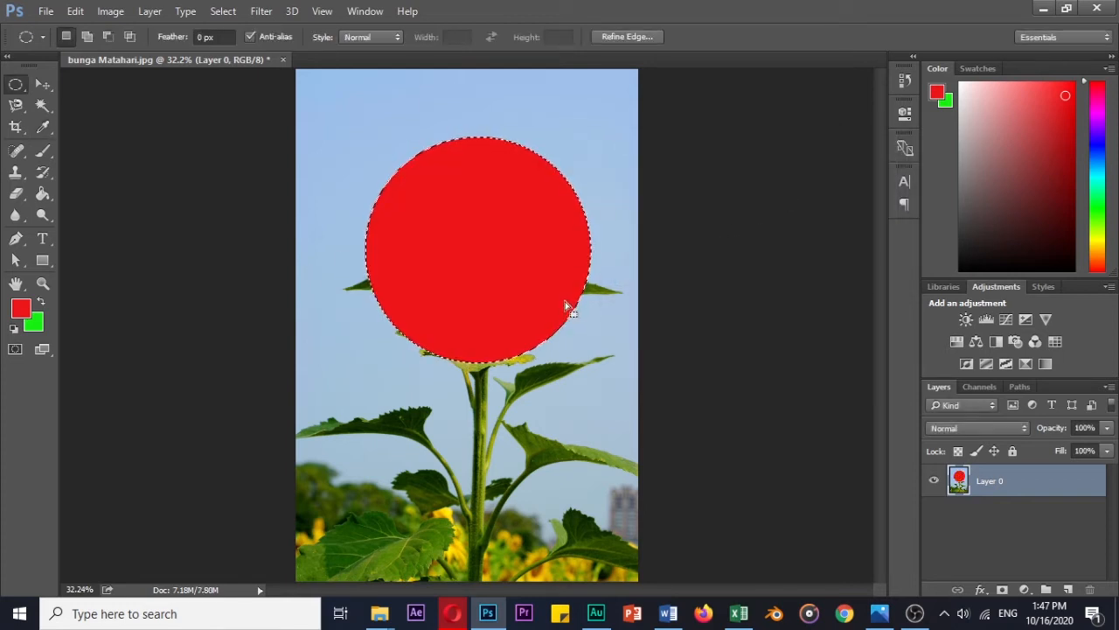
key(ctrl+z)
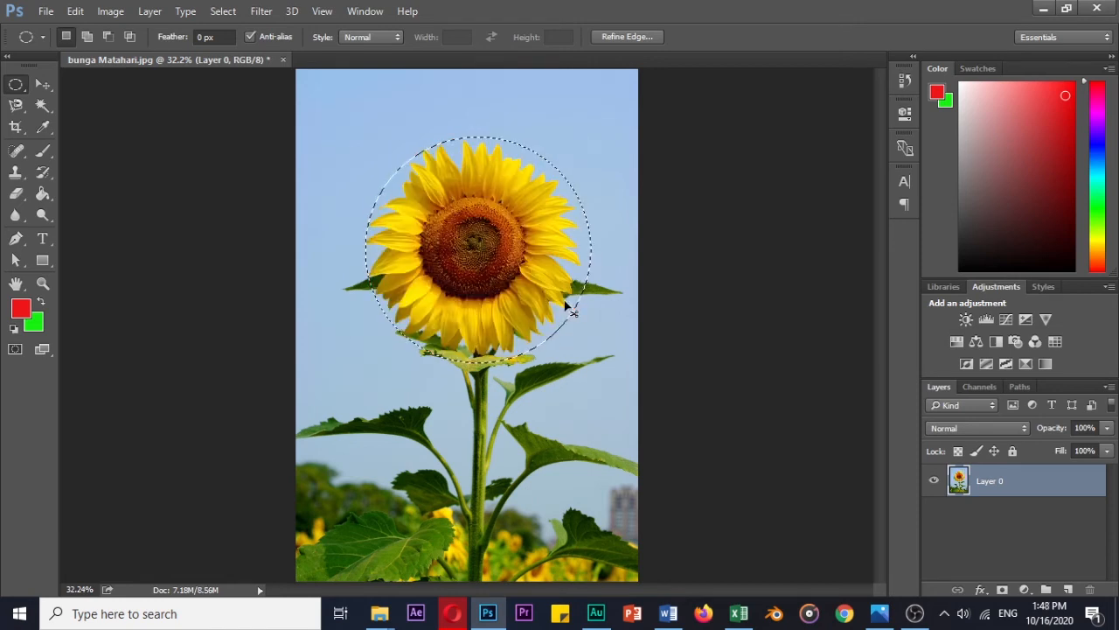
Try adding a 10 px red stroke outside the circular selection, and undo the stroke.
right_click(523, 251)
click(626, 504)
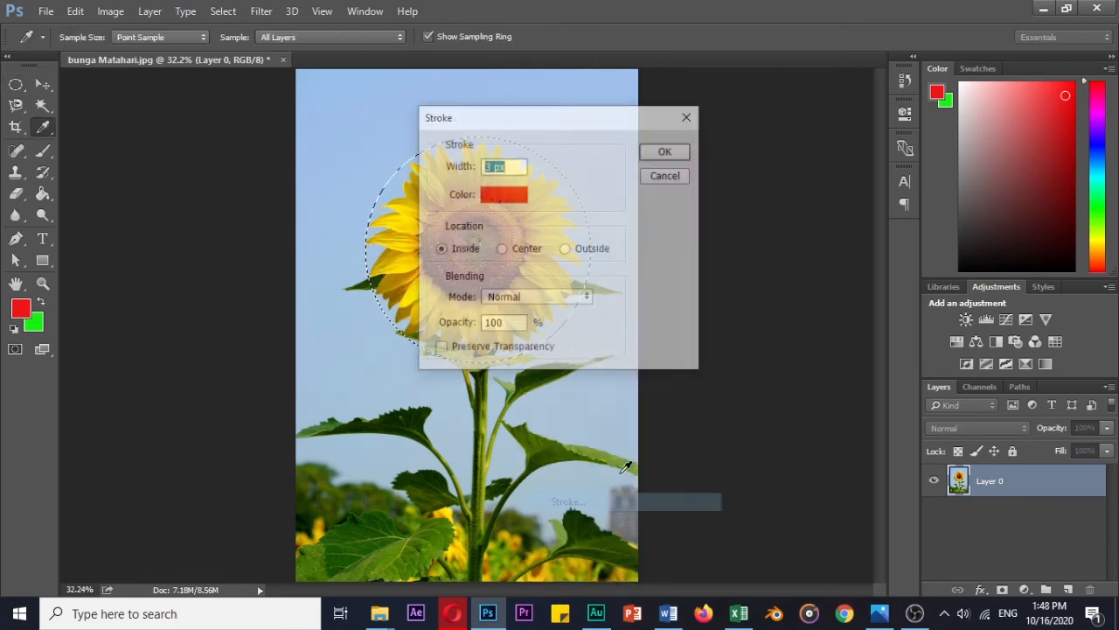
drag(593, 118, 886, 110)
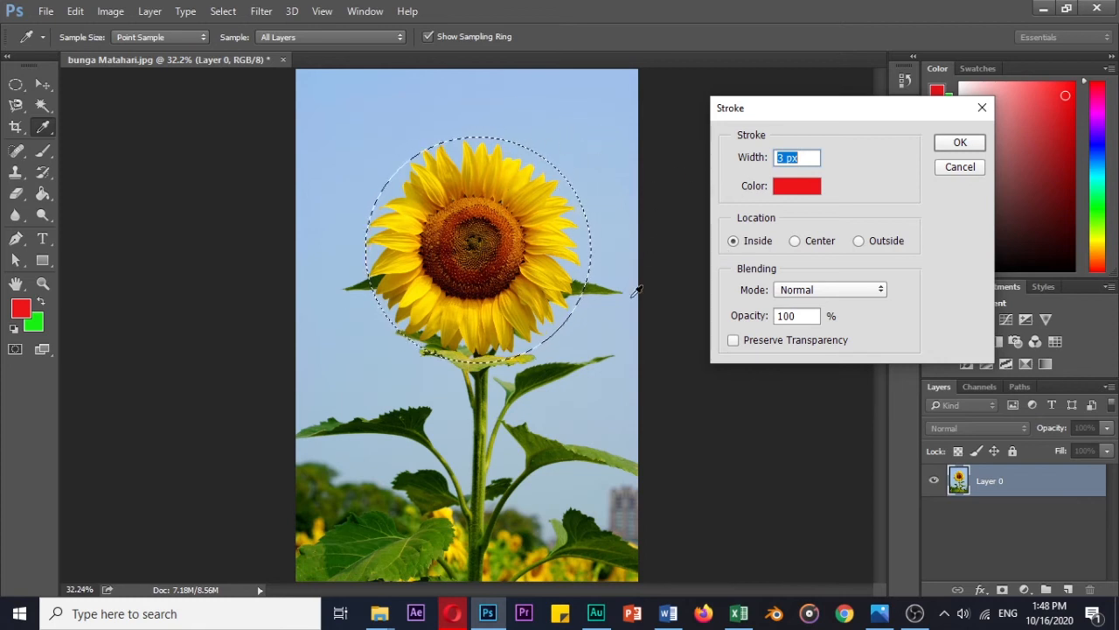
click(796, 245)
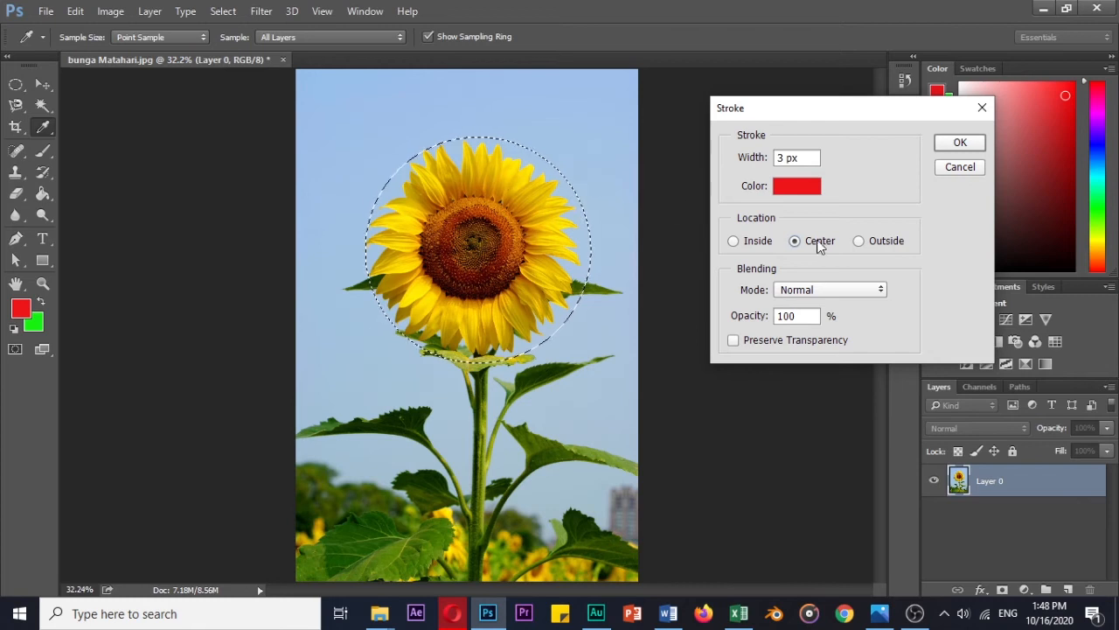
click(859, 242)
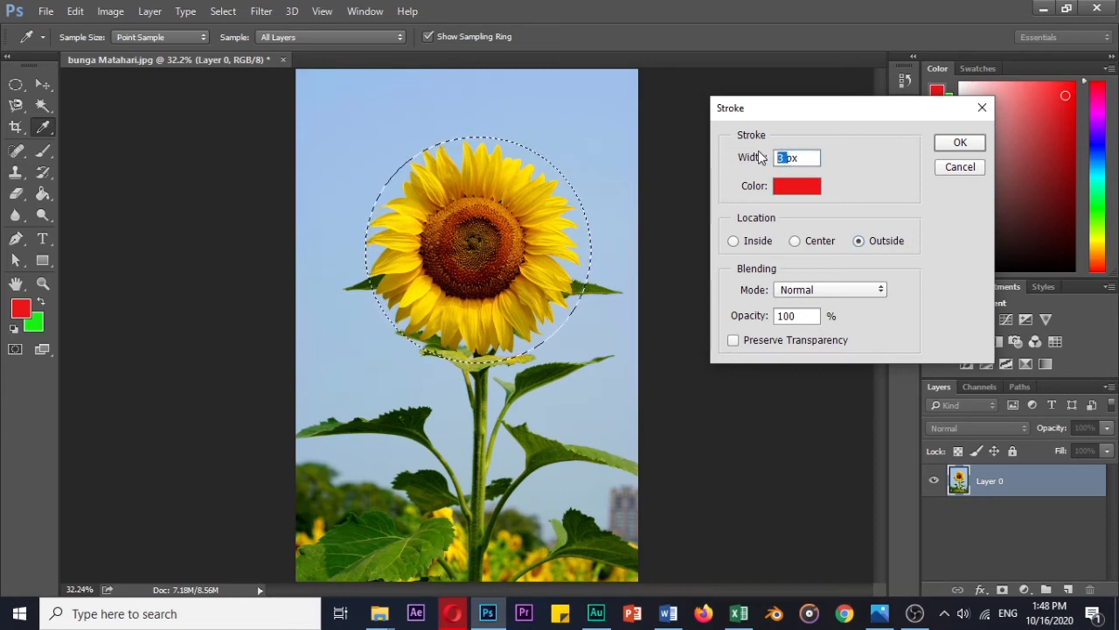
text(10)
click(959, 143)
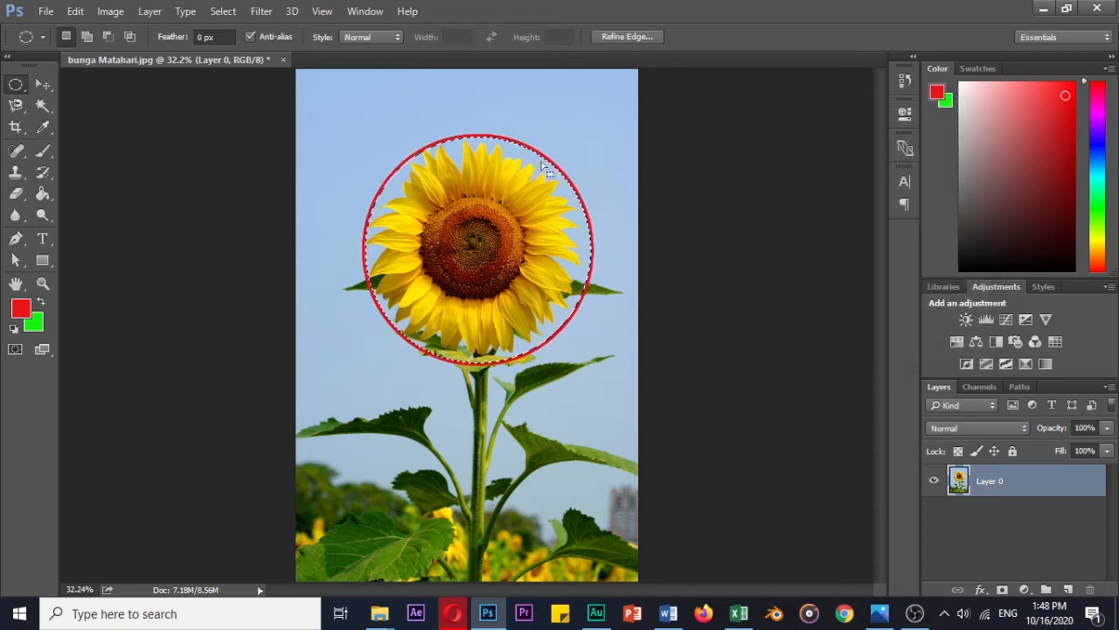
key(ctrl+z)
Deselect the circular selection around the sunflower head without applying any other selection command.
right_click(477, 226)
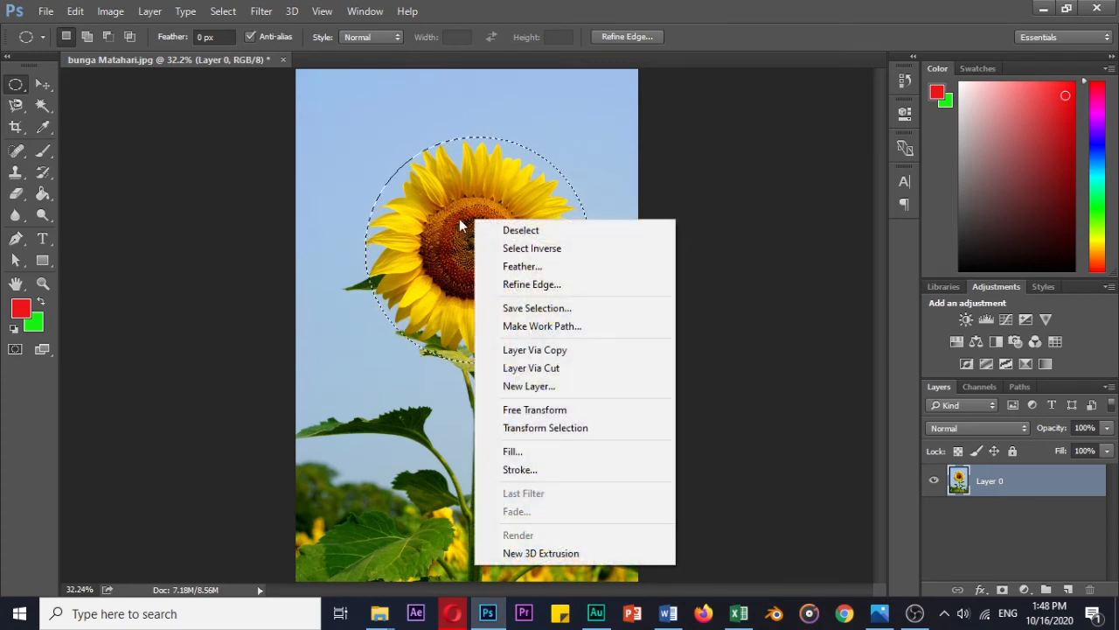
click(464, 225)
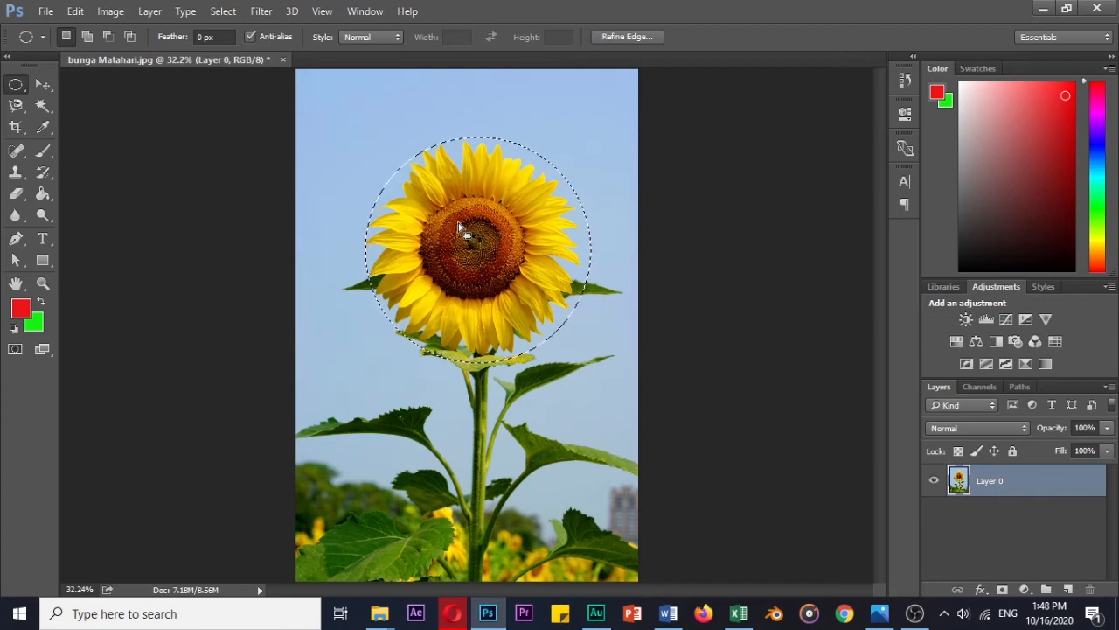
right_click(460, 228)
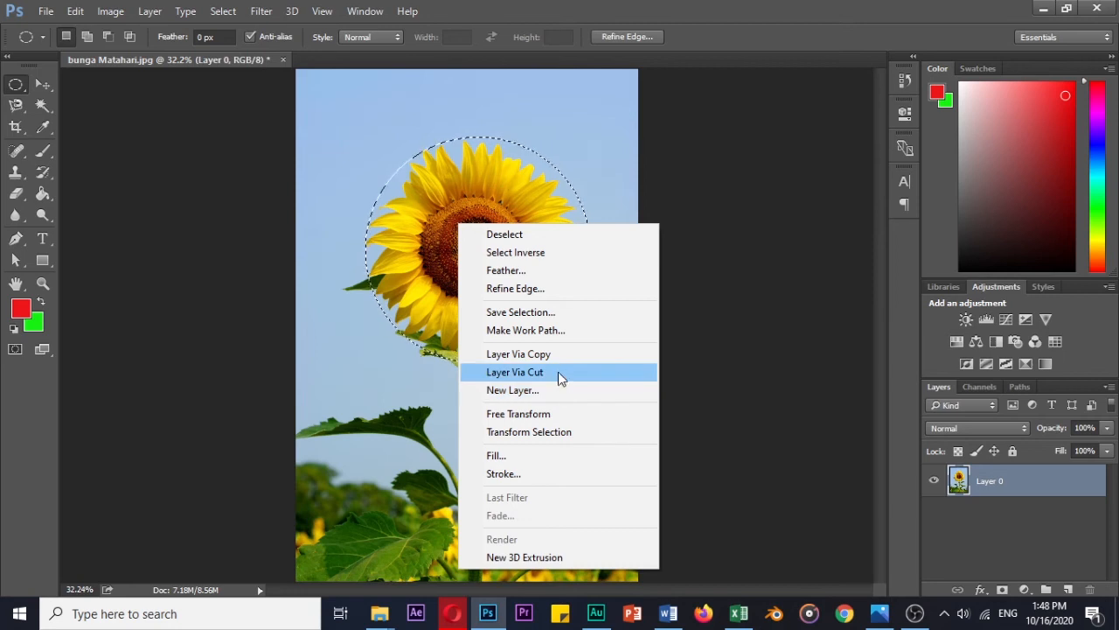
click(446, 290)
key(ctrl+d)
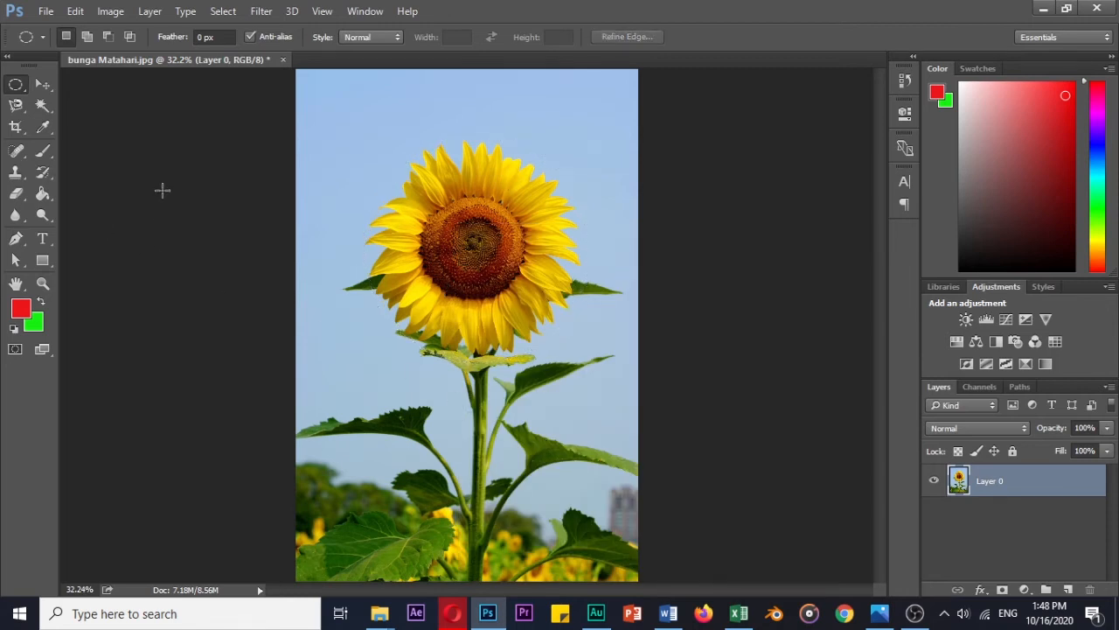
click(17, 106)
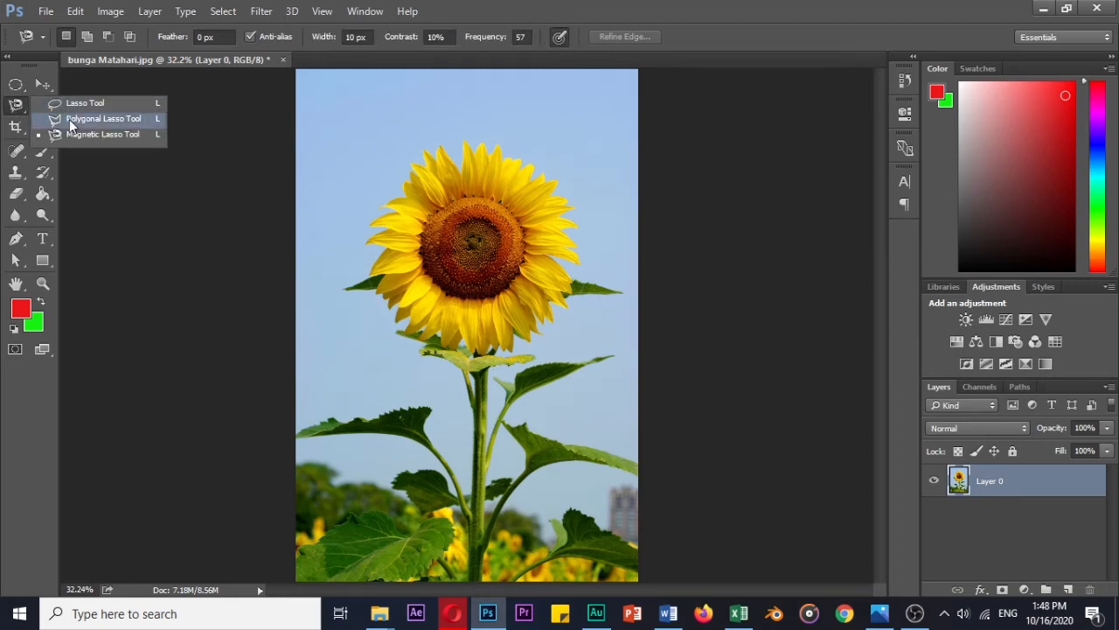
click(12, 107)
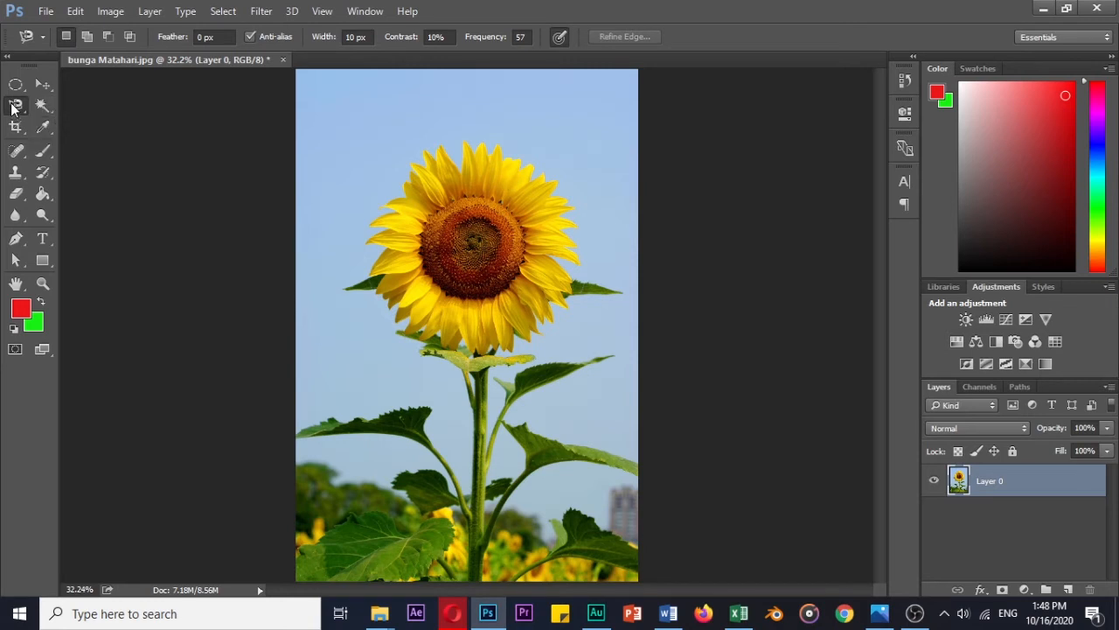
click(43, 106)
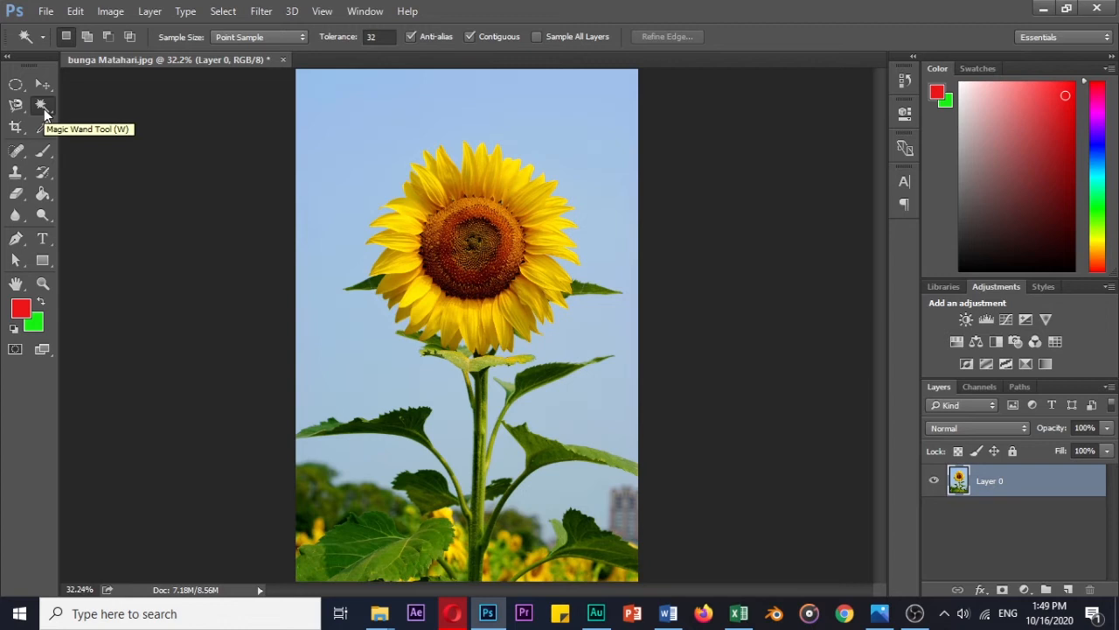
right_click(43, 108)
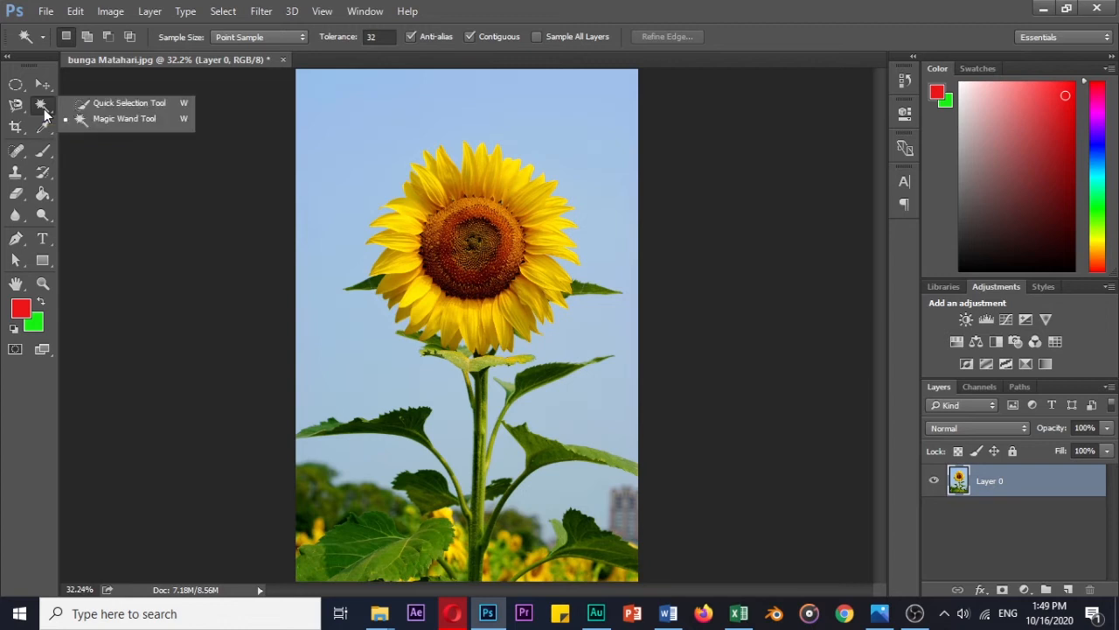
click(108, 105)
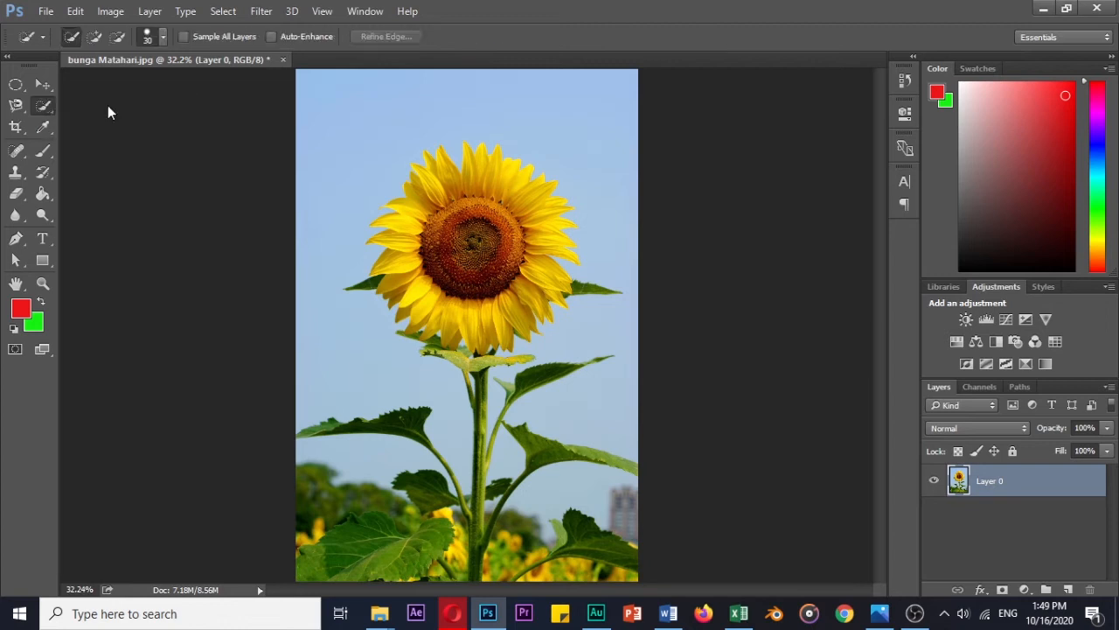
Select the sky around the sunflower with the Magic Wand at tolerance 32, adding the remaining sky patches between the leaves.
right_click(46, 108)
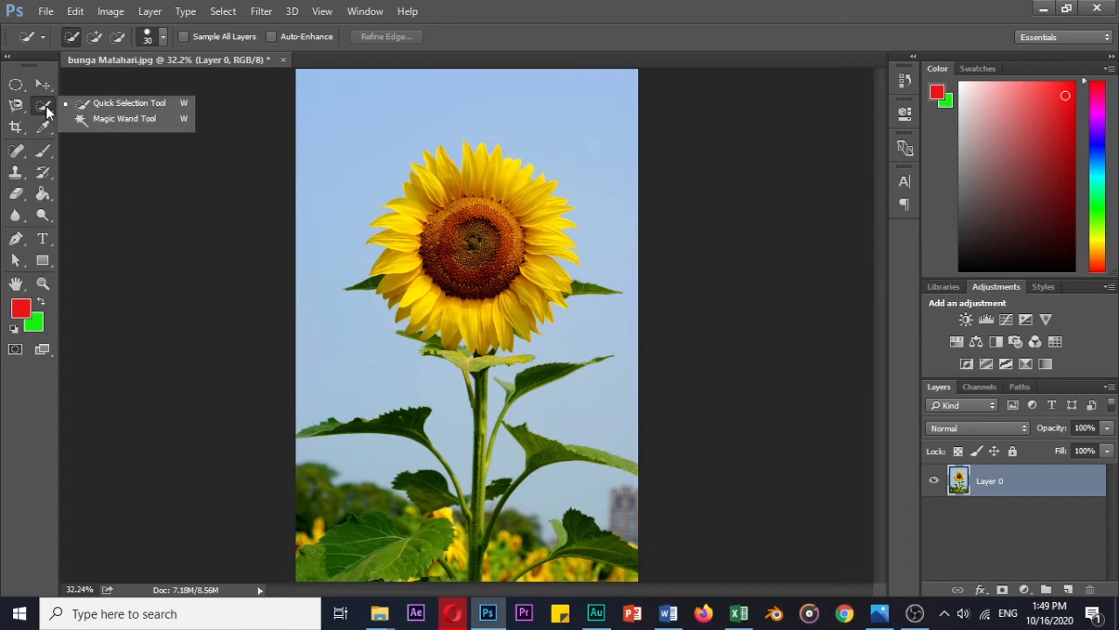
click(99, 119)
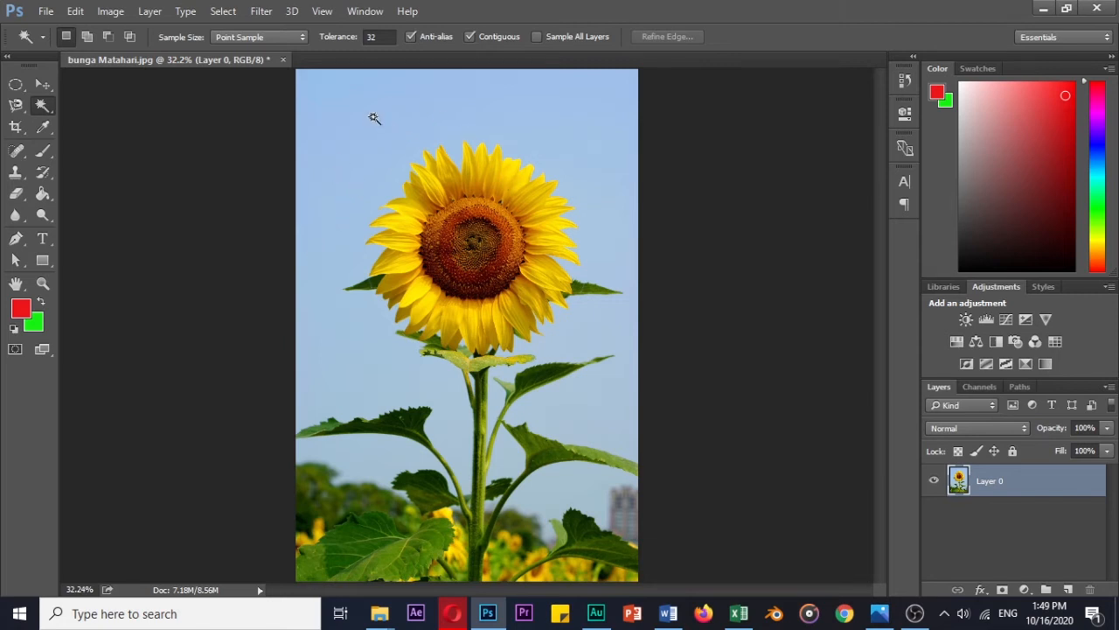
click(348, 121)
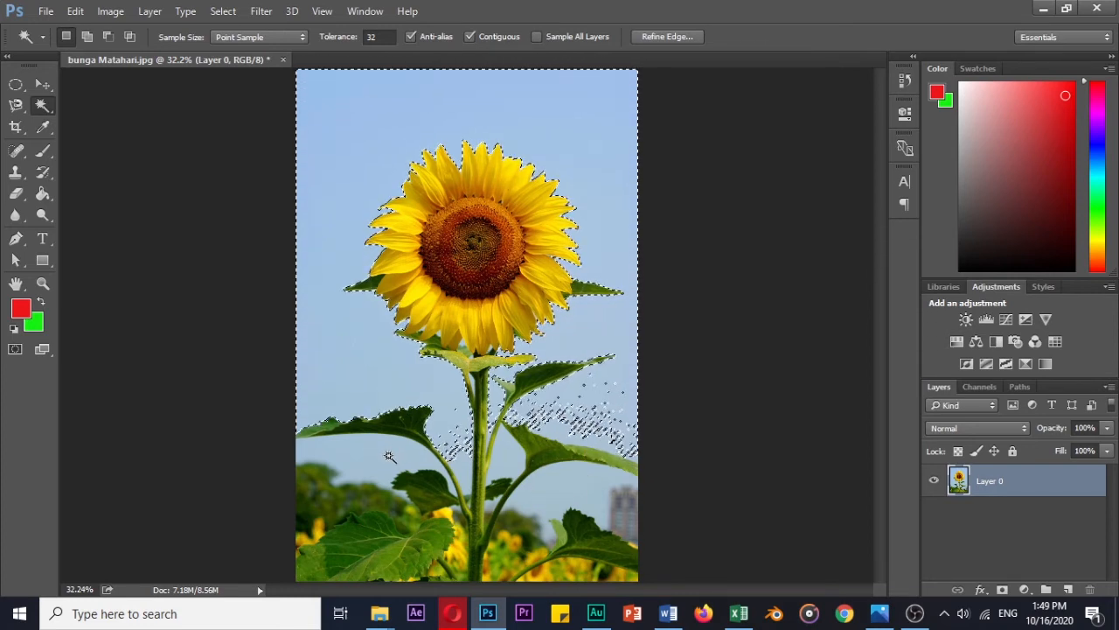
click(86, 35)
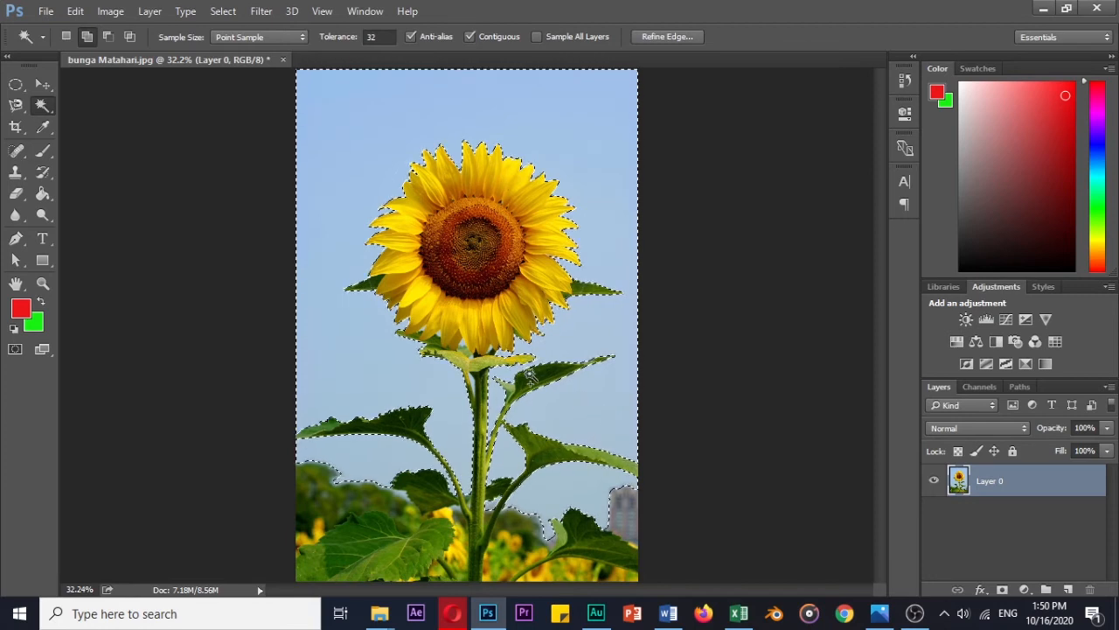
Try deleting the selected sky and clearing the selection, and undo both changes.
key(Delete)
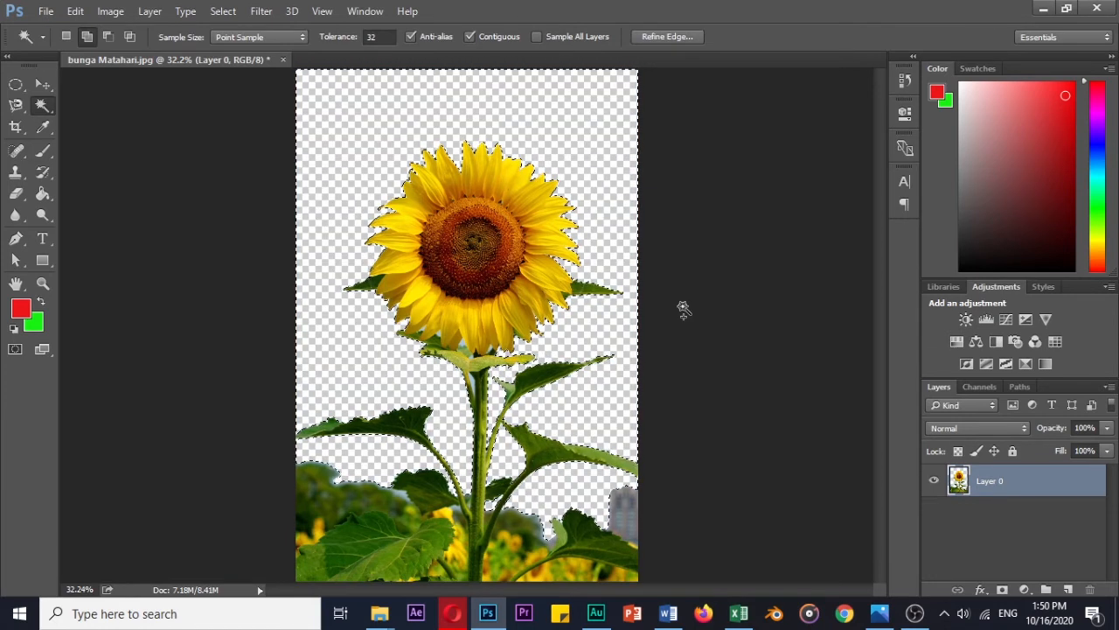
key(ctrl+d)
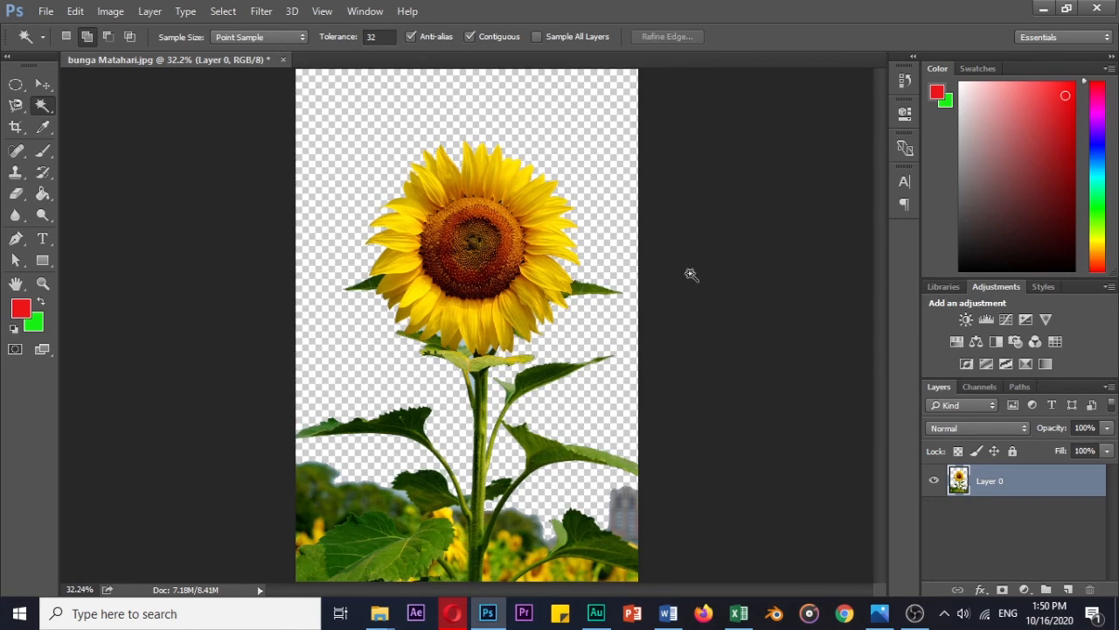
key(ctrl+alt+z)
key(ctrl+alt+z)
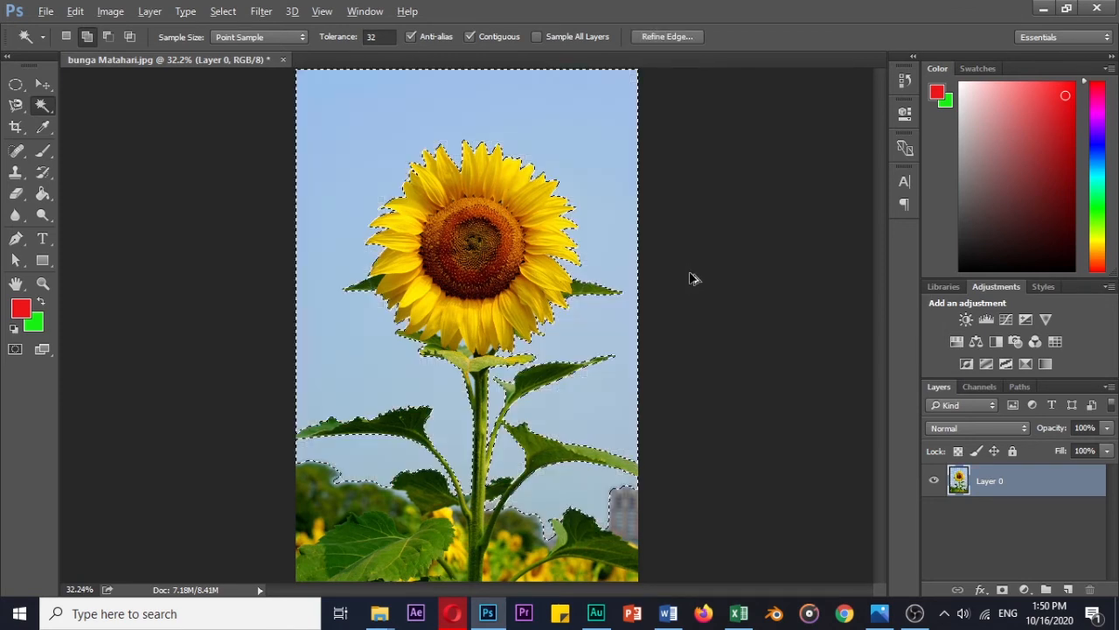
Clear the Magic Wand selection, try selecting the sky with the Quick Selection tool at brush size 30, and deselect it.
key(ctrl+alt+z)
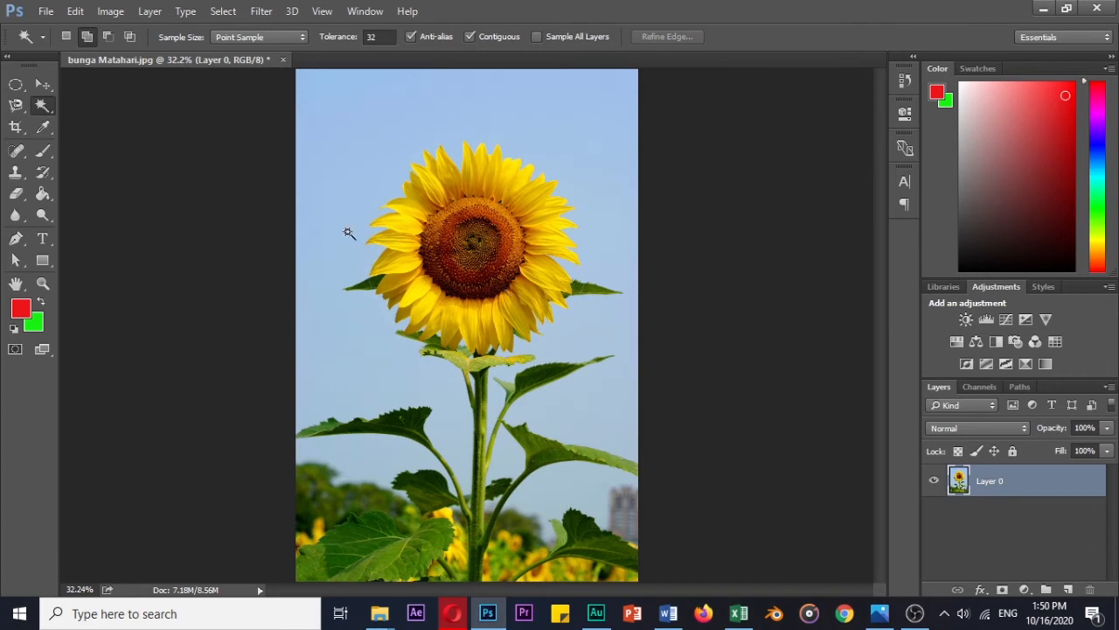
right_click(42, 105)
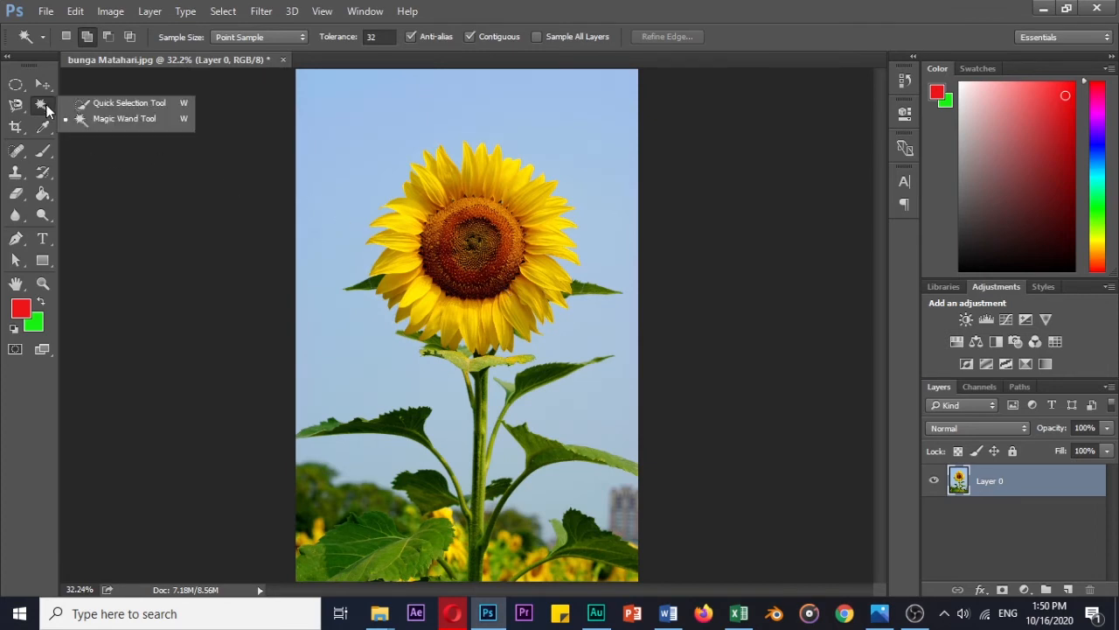
click(122, 103)
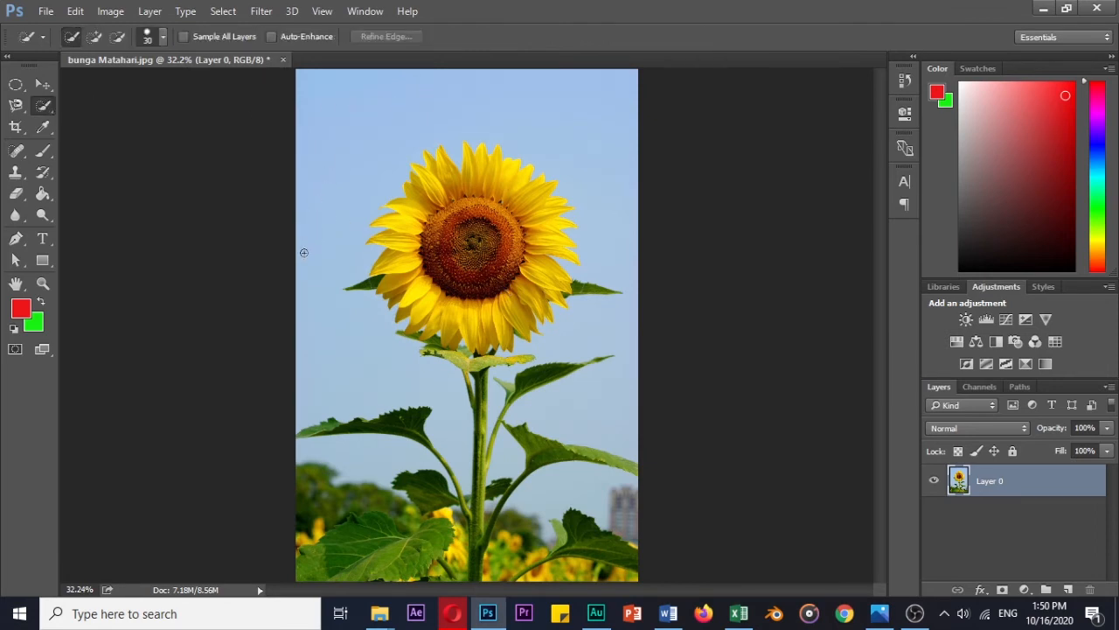
drag(374, 155, 374, 159)
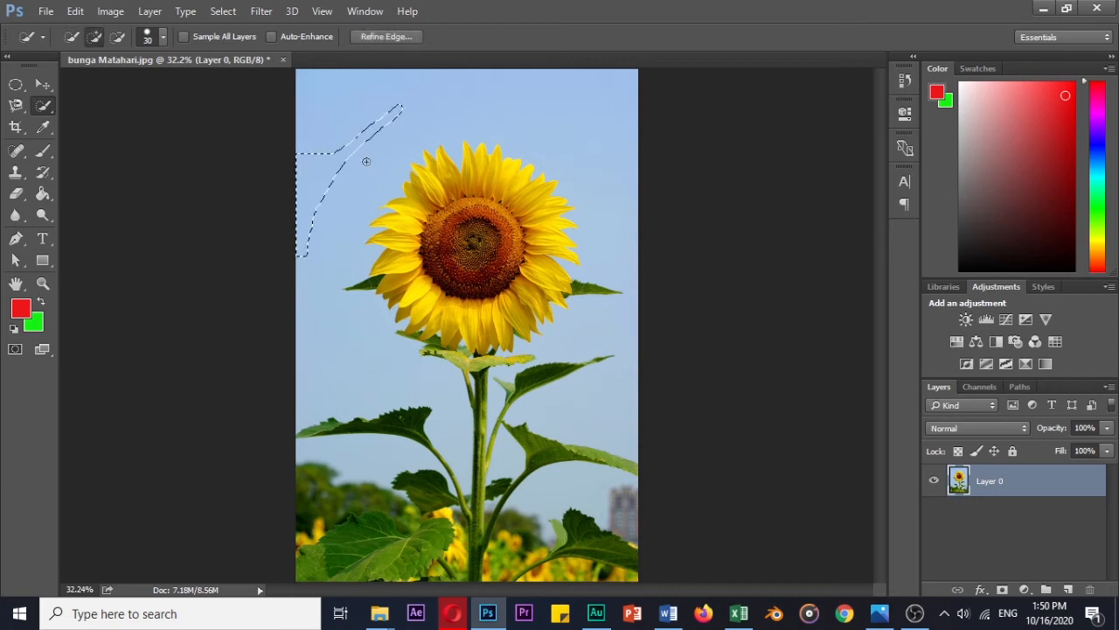
drag(440, 144, 449, 117)
mouse_move(519, 110)
mouse_down()
mouse_move(585, 141)
mouse_move(619, 229)
mouse_move(601, 195)
mouse_move(539, 150)
mouse_move(575, 169)
mouse_move(620, 237)
mouse_move(591, 230)
mouse_move(588, 308)
mouse_move(540, 334)
mouse_move(566, 340)
mouse_move(511, 351)
mouse_move(576, 344)
mouse_move(577, 379)
mouse_move(510, 392)
mouse_move(507, 381)
mouse_move(635, 377)
mouse_move(582, 393)
mouse_up()
click(607, 386)
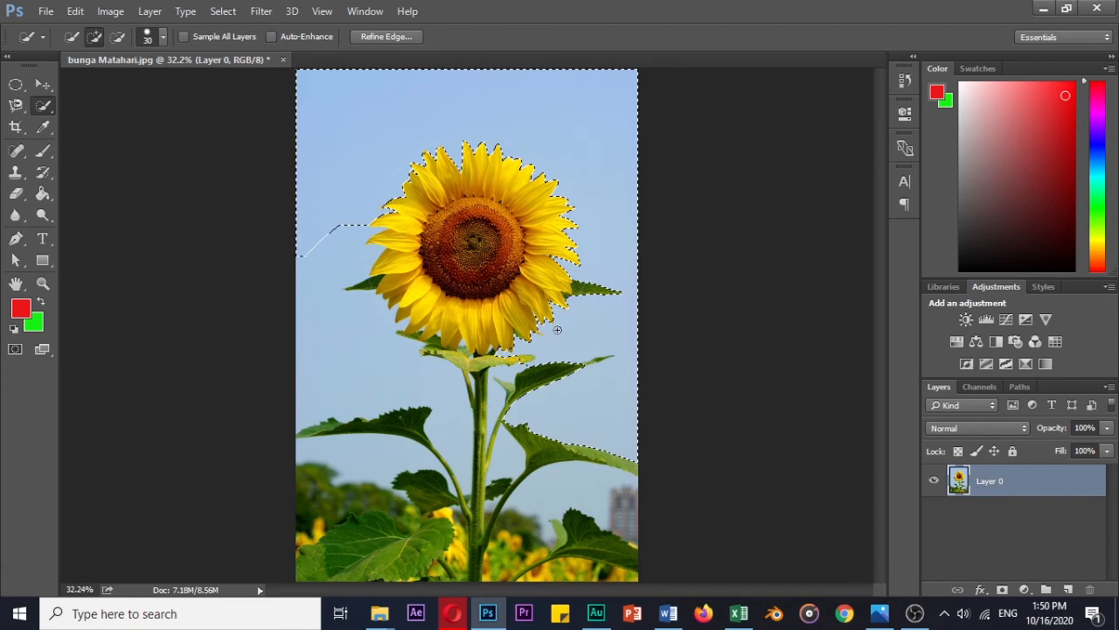
key(ctrl+d)
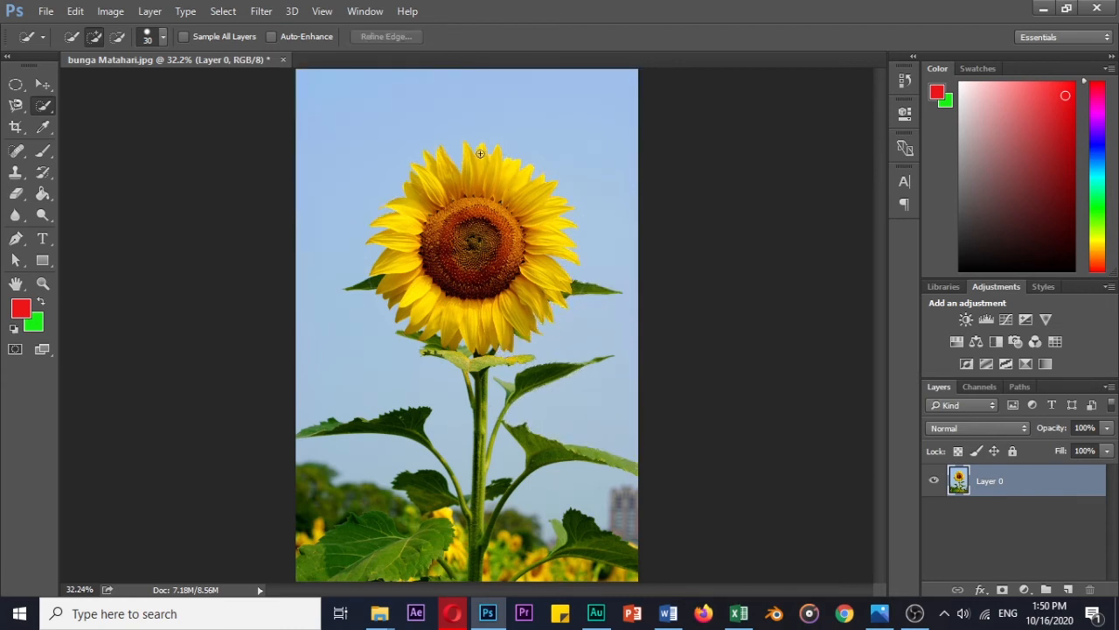
key(v)
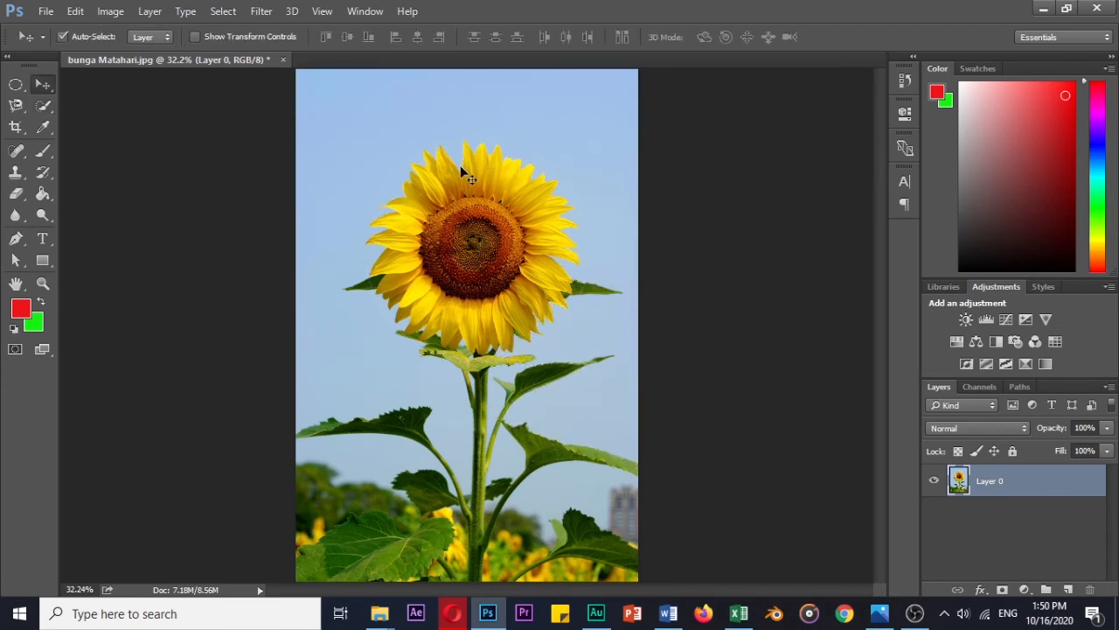
click(43, 106)
right_click(51, 102)
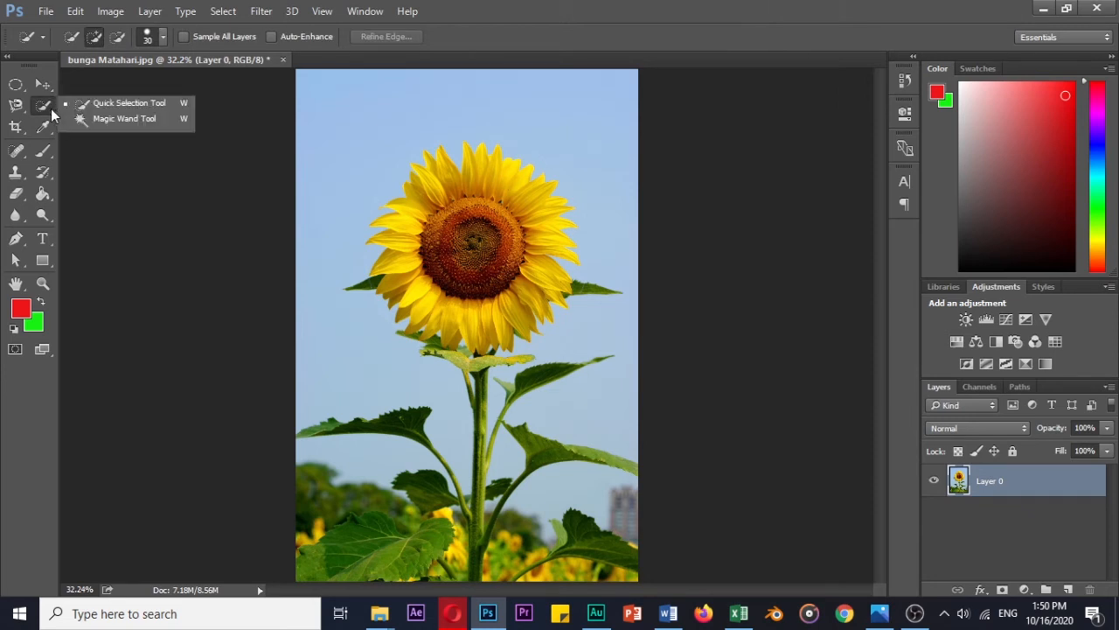
click(35, 107)
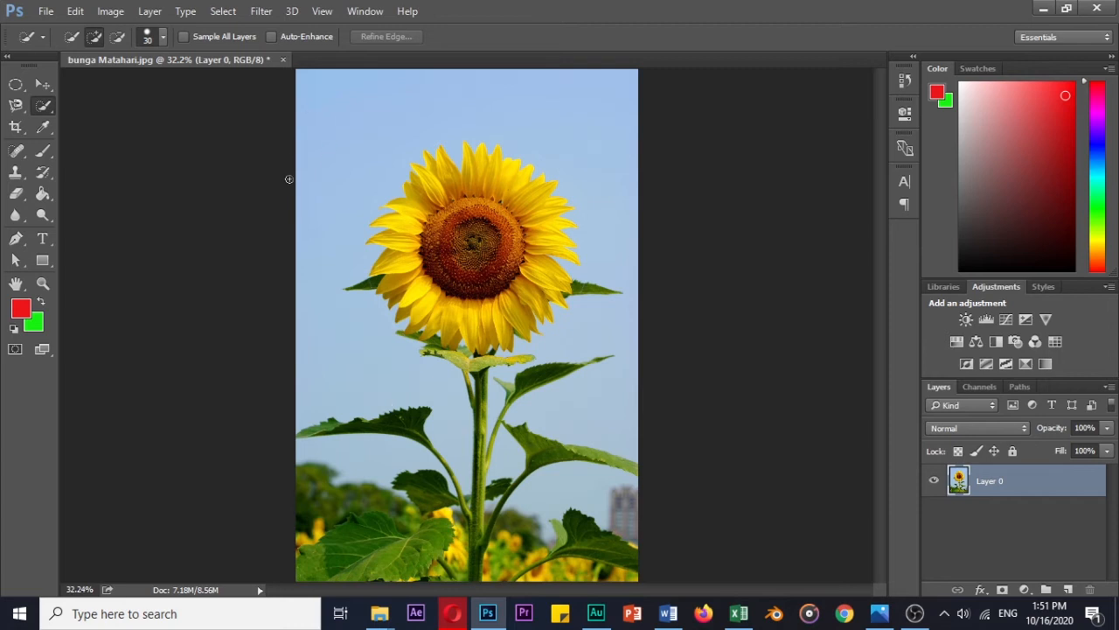
Sample the upper sky with Color Range, adding the paler sky tones between and below the leaves to the sampled colors.
click(221, 13)
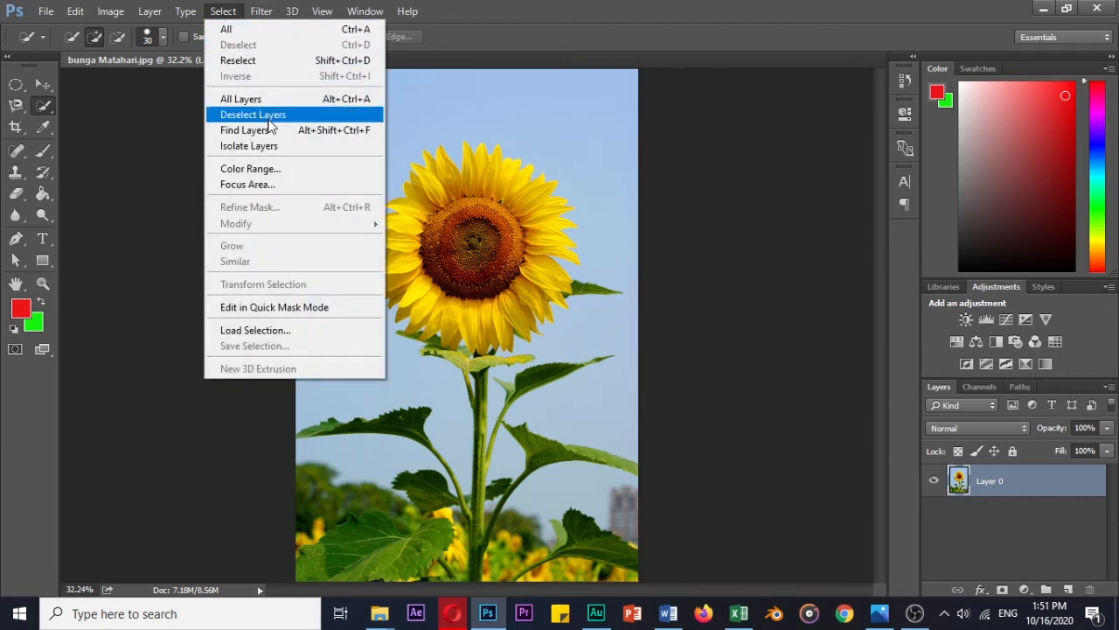
click(270, 168)
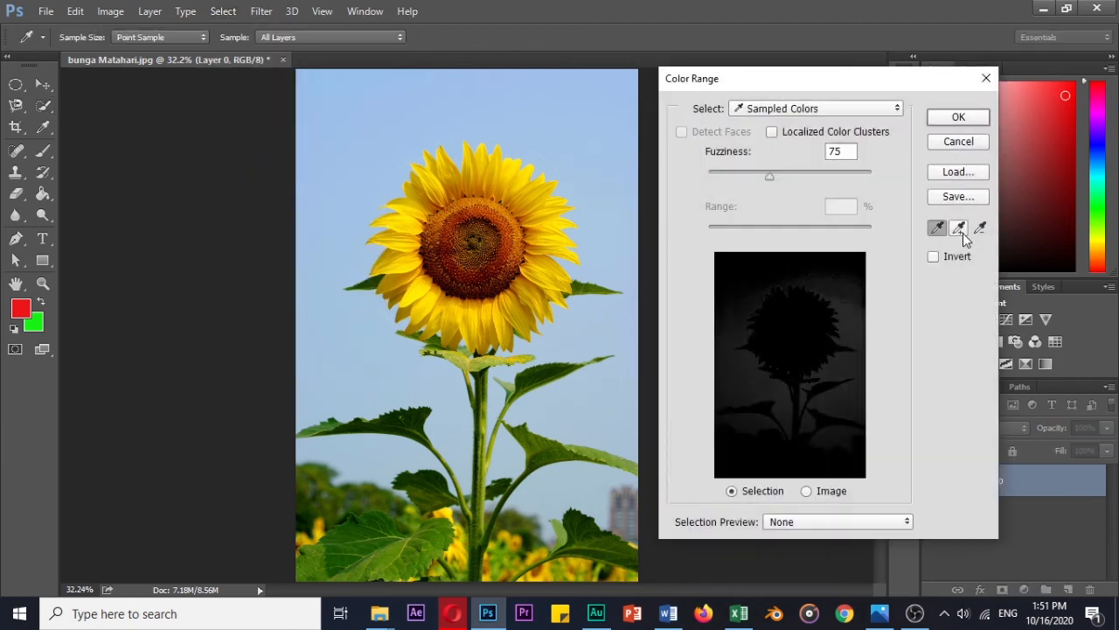
click(370, 117)
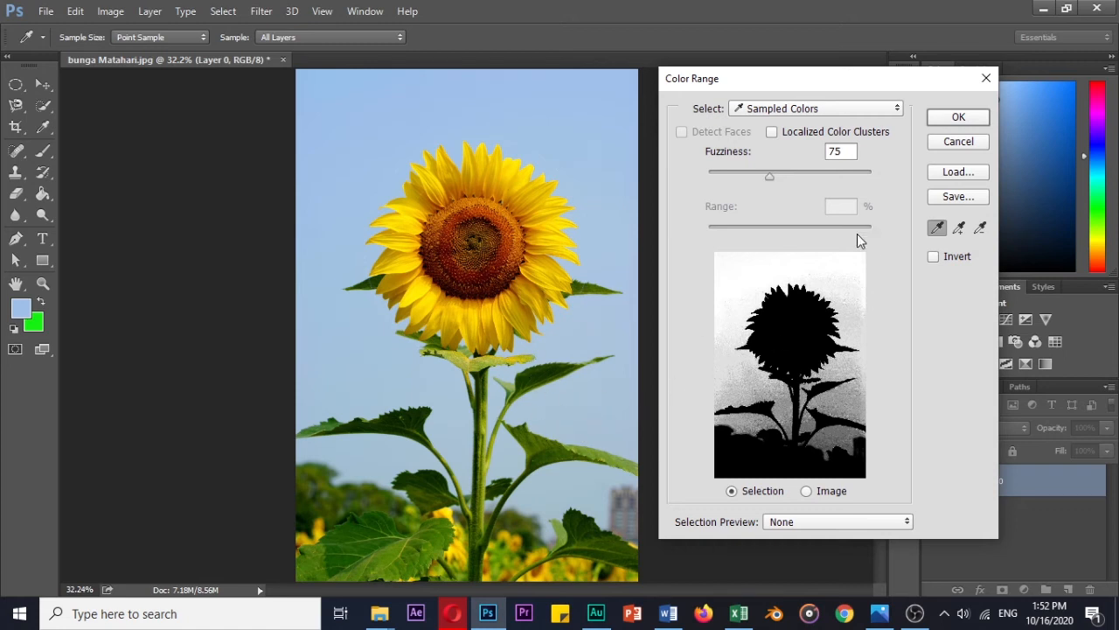
click(959, 229)
click(592, 418)
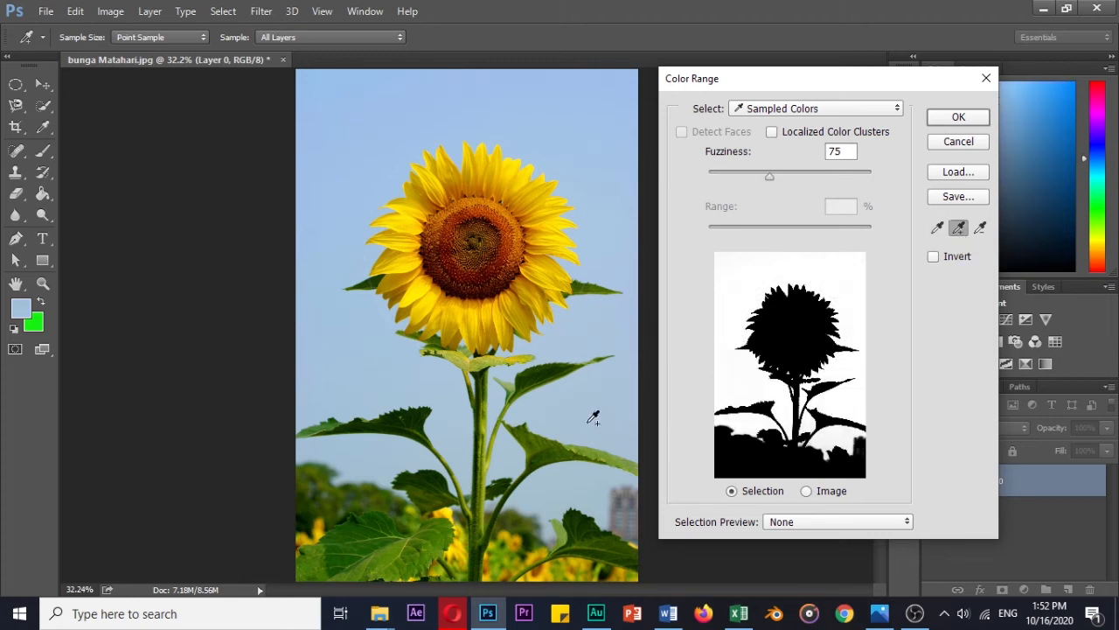
click(576, 476)
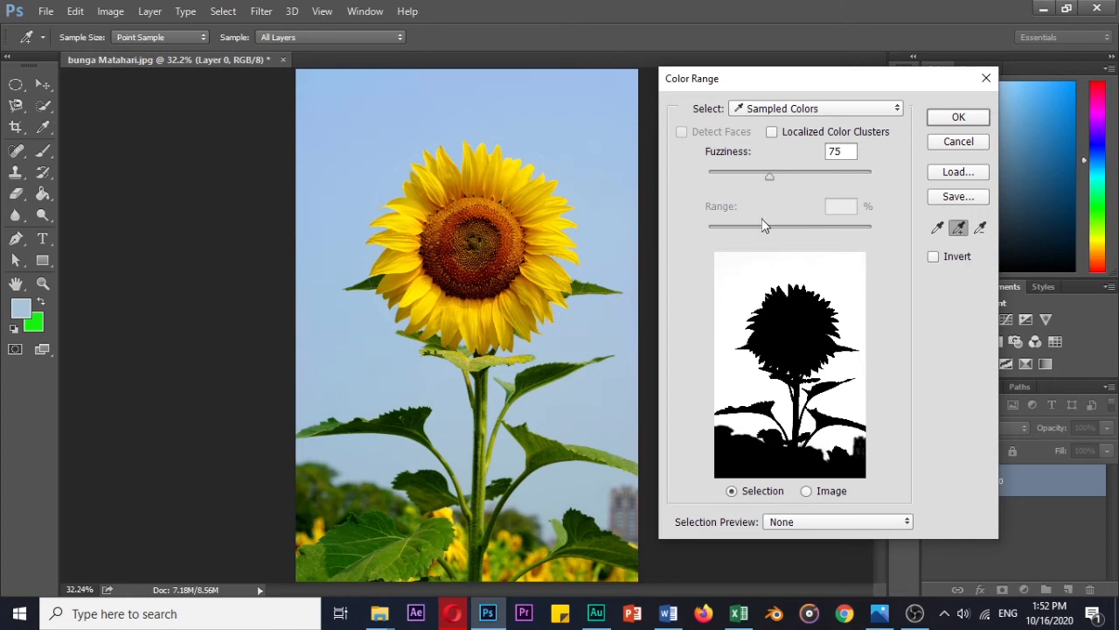
Set the Color Range fuzziness to 111 and apply the sky selection.
mouse_move(770, 174)
mouse_down()
mouse_move(810, 170)
mouse_move(778, 174)
mouse_up()
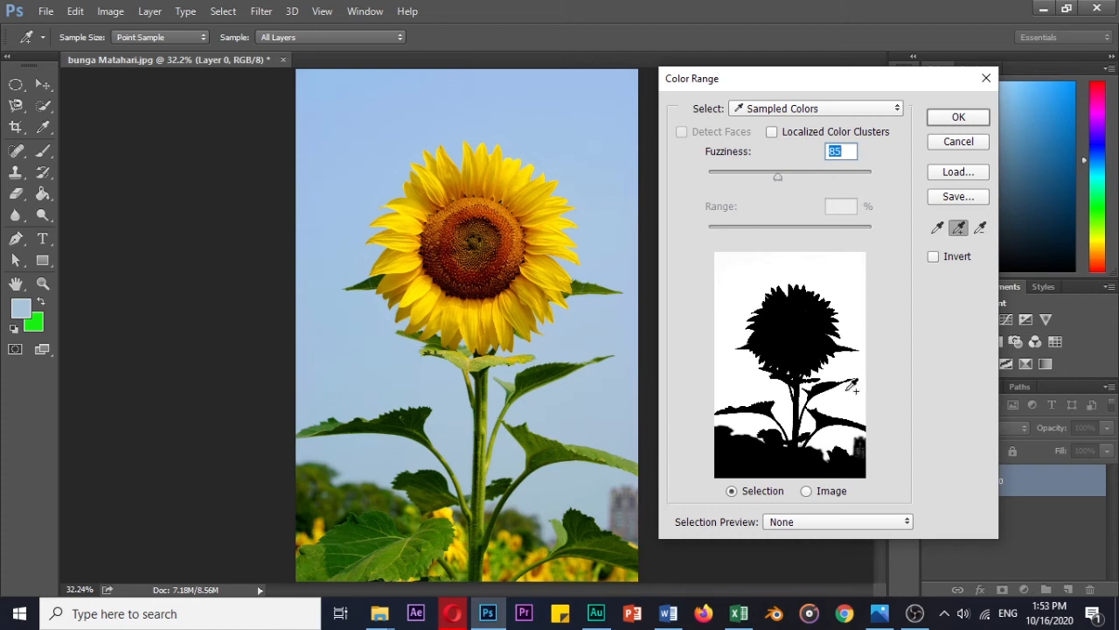
mouse_move(778, 179)
mouse_down()
mouse_move(740, 178)
mouse_move(799, 173)
mouse_up()
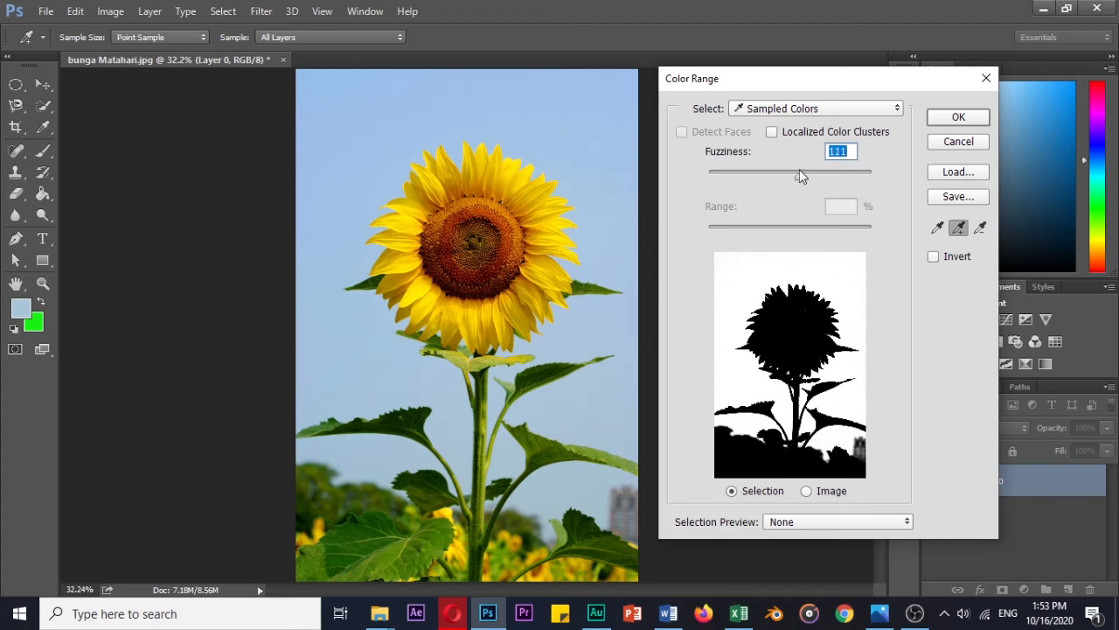
click(958, 117)
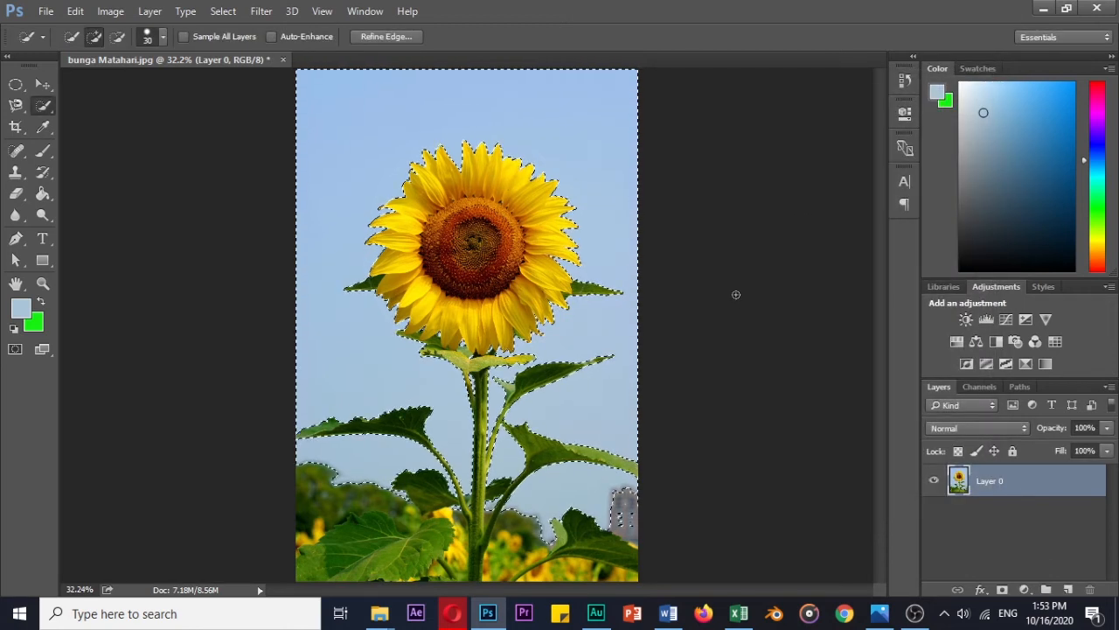
Try deleting the sky selected by Color Range and clearing the selection, and undo both changes.
key(Delete)
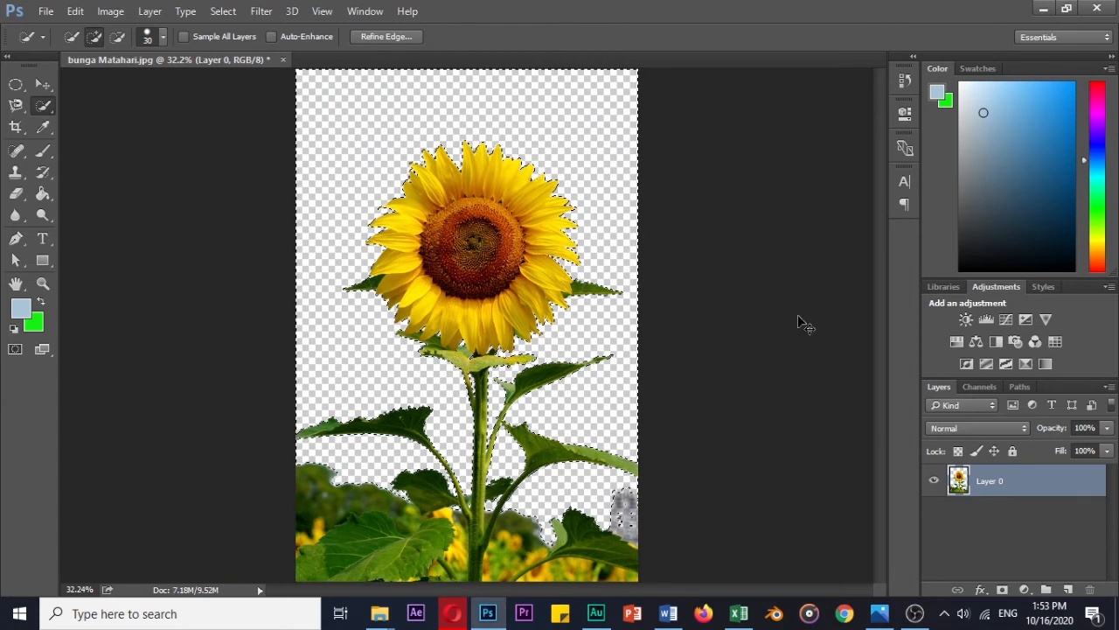
key(ctrl+d)
key(ctrl+alt+z)
key(ctrl+alt+z)
key(v)
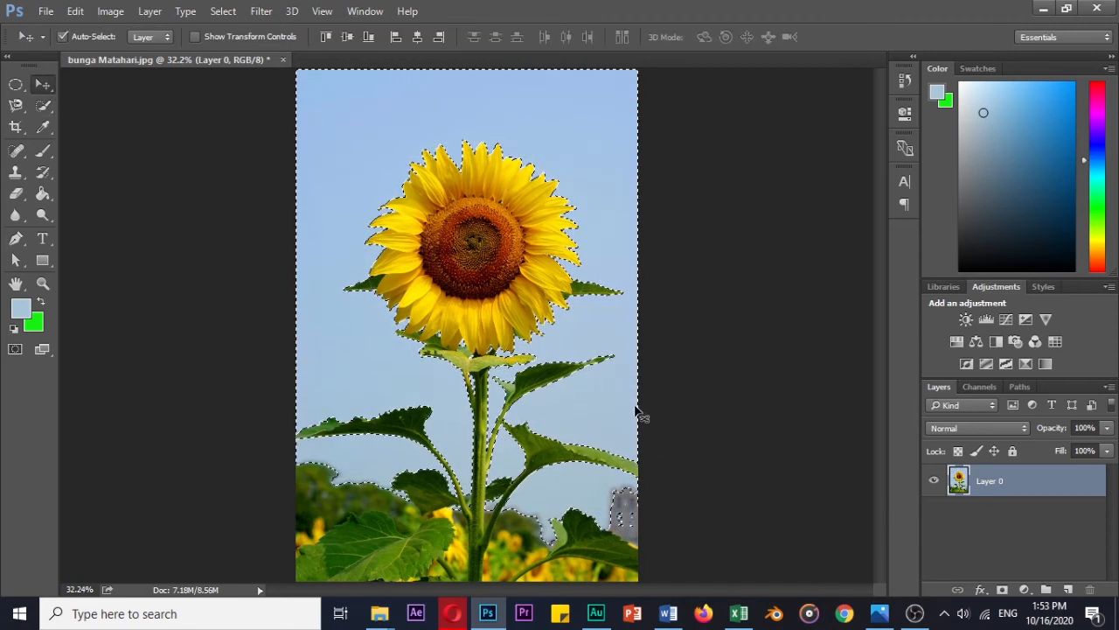
Examine the edges of the Color Range selection around the leaves beneath the flower head, and deselect it.
scroll(527, 358, up, 2)
scroll(527, 358, up, 1)
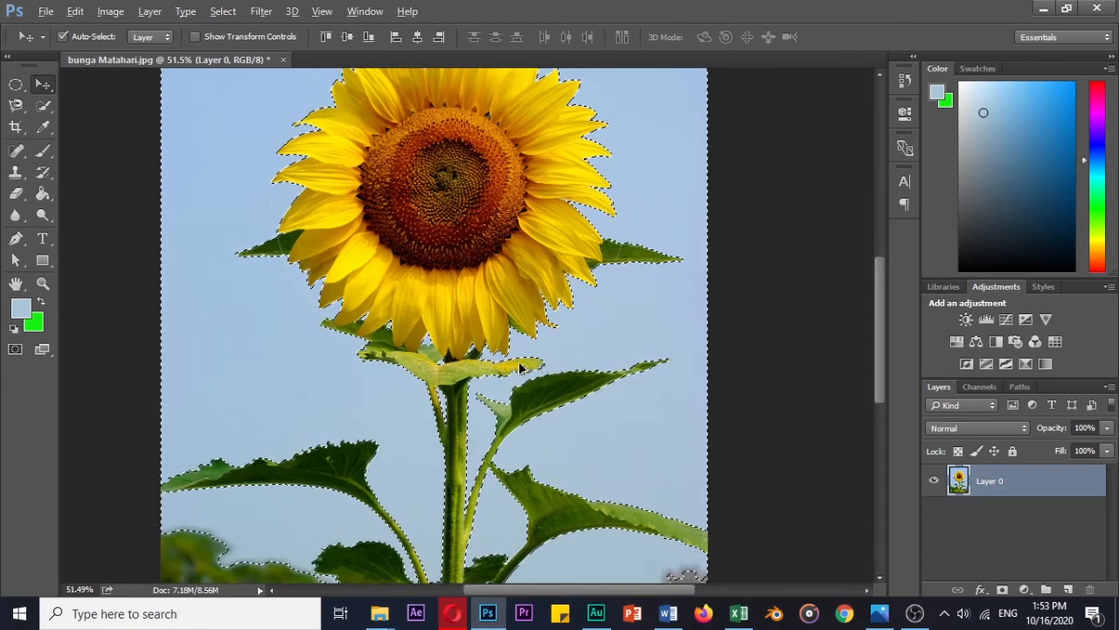
scroll(402, 328, up, 2)
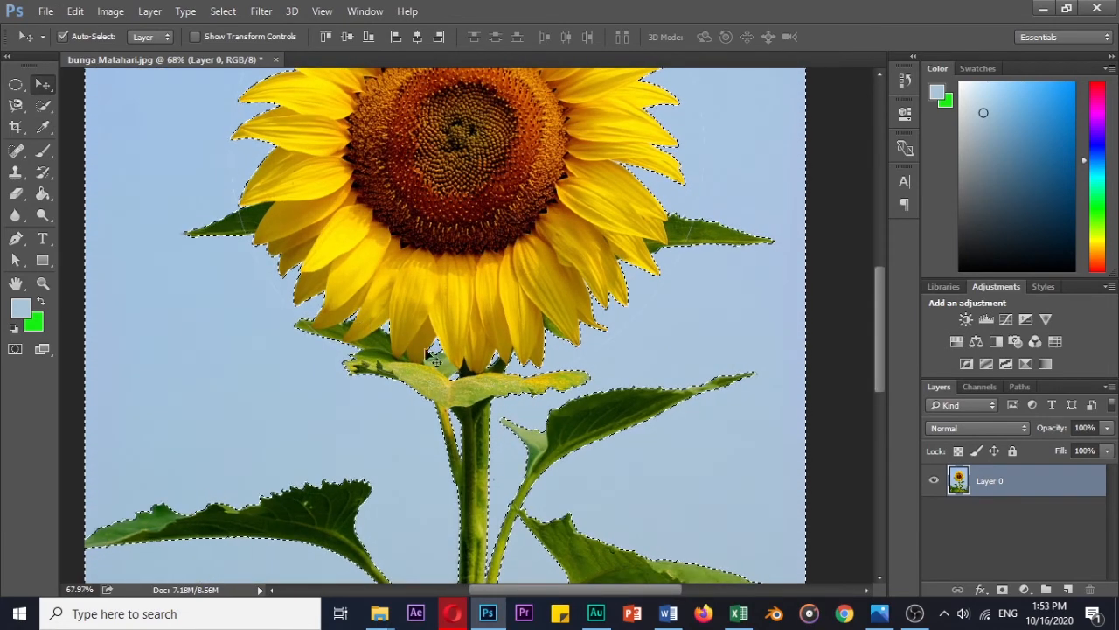
scroll(514, 362, down, 4)
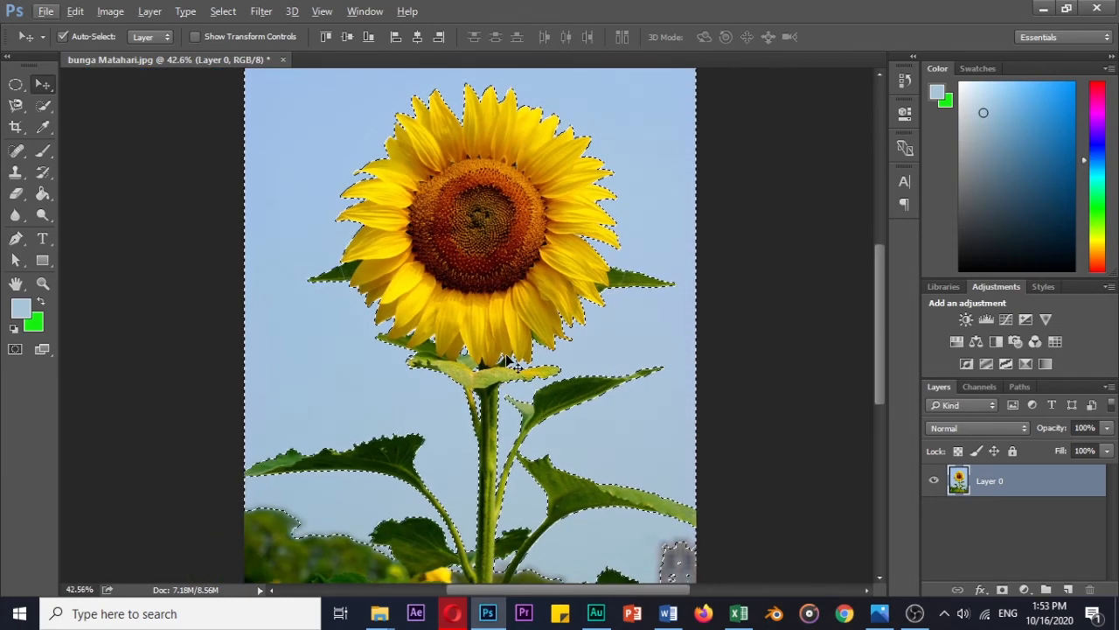
key(ctrl+d)
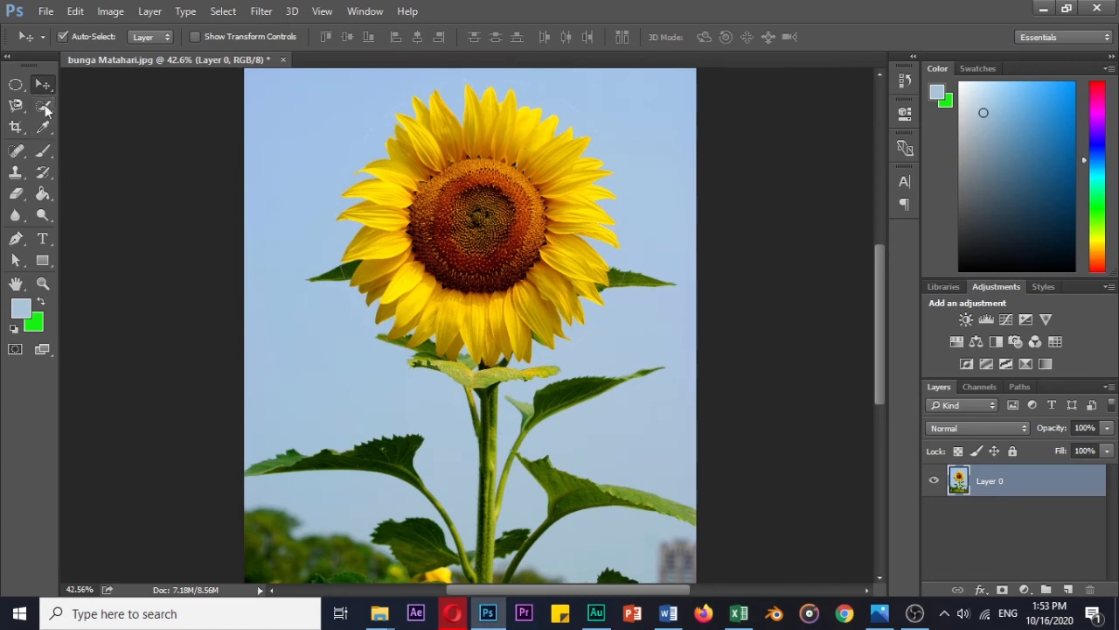
Select the sky with the Magic Wand at tolerance 32 for comparison, inspect its edges beneath the flower head, and deselect it.
drag(43, 105, 74, 121)
click(74, 120)
click(348, 344)
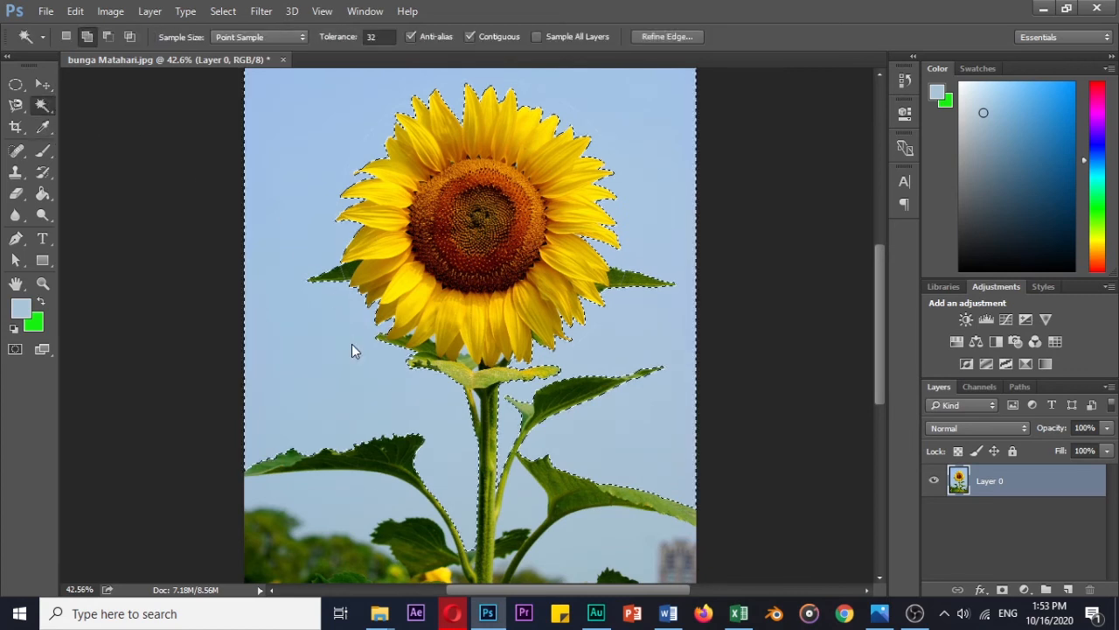
scroll(409, 358, up, 2)
scroll(428, 365, up, 2)
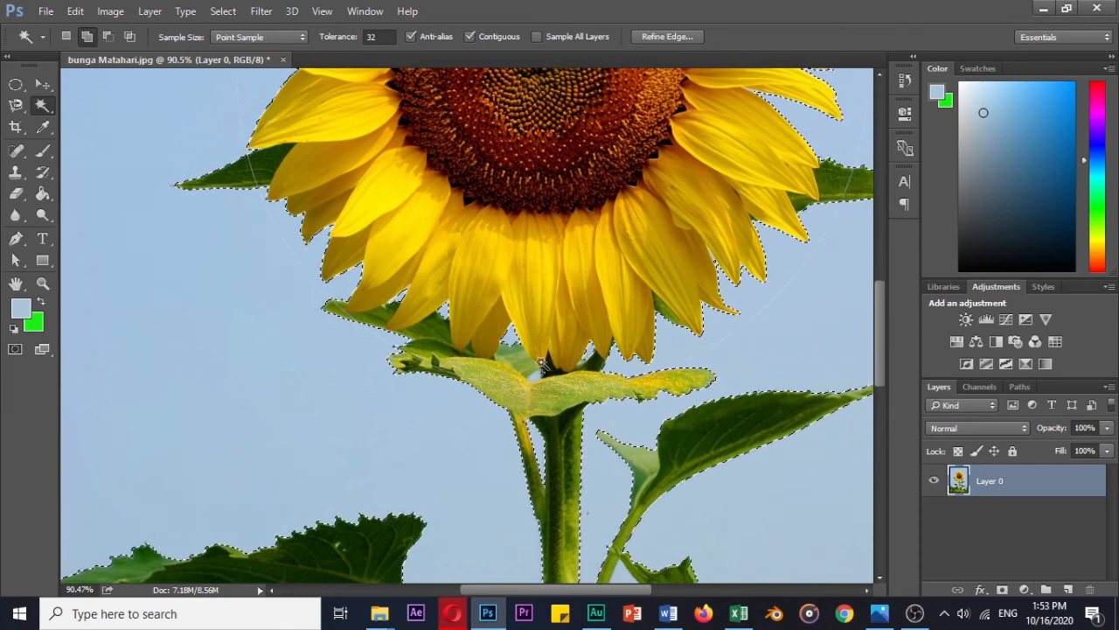
scroll(581, 377, down, 2)
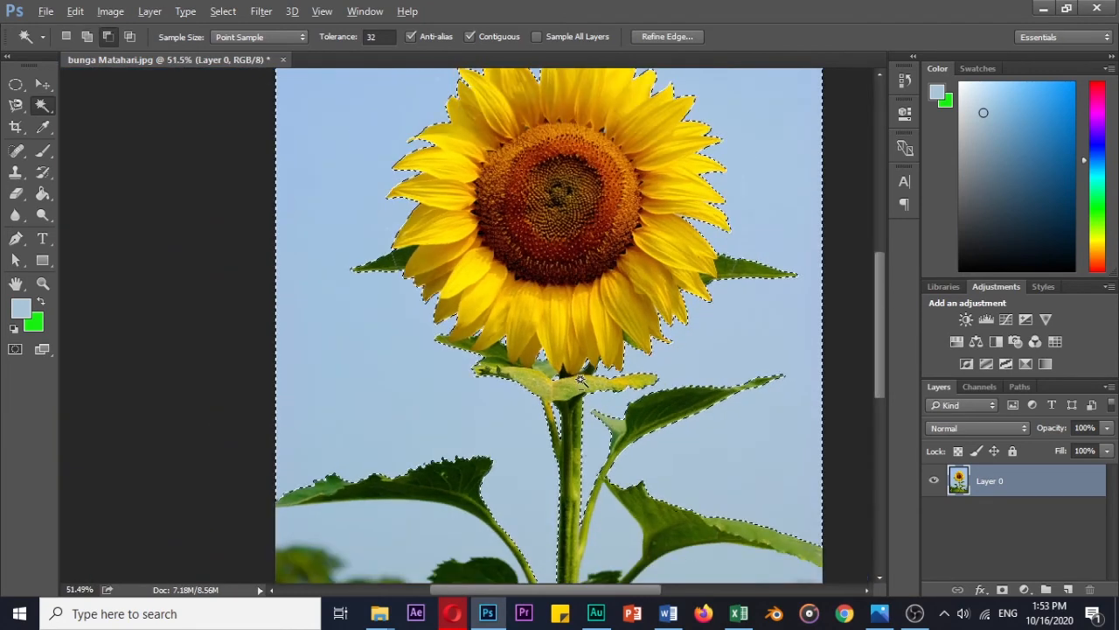
key(ctrl+d)
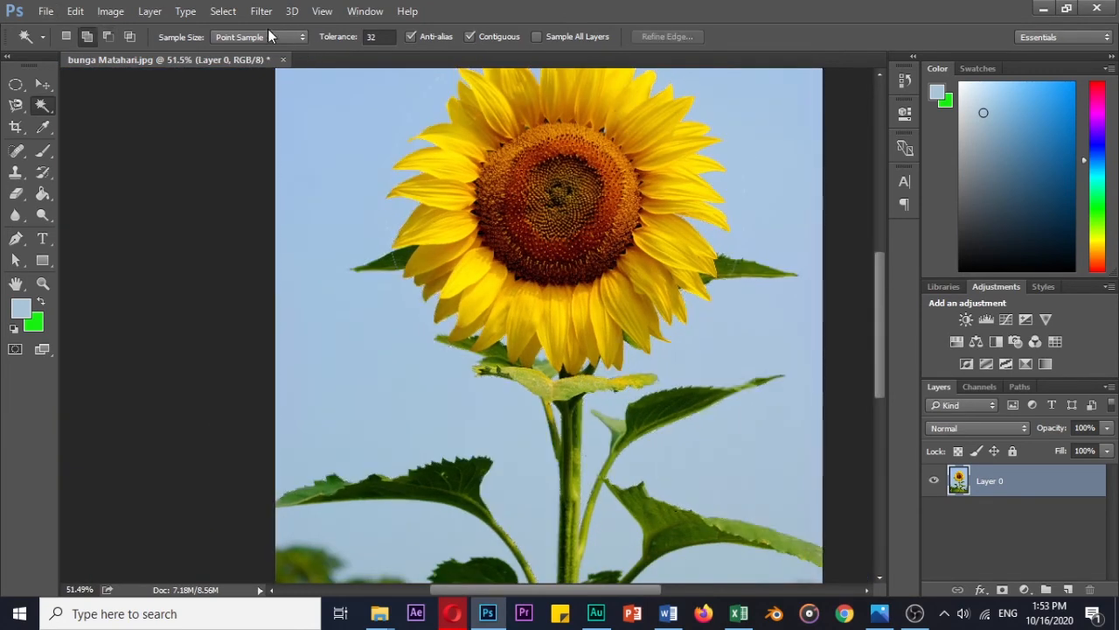
Select the sky with Color Range at fuzziness 111, adding the pale sky below the lower leaf to the sampled colors.
click(227, 11)
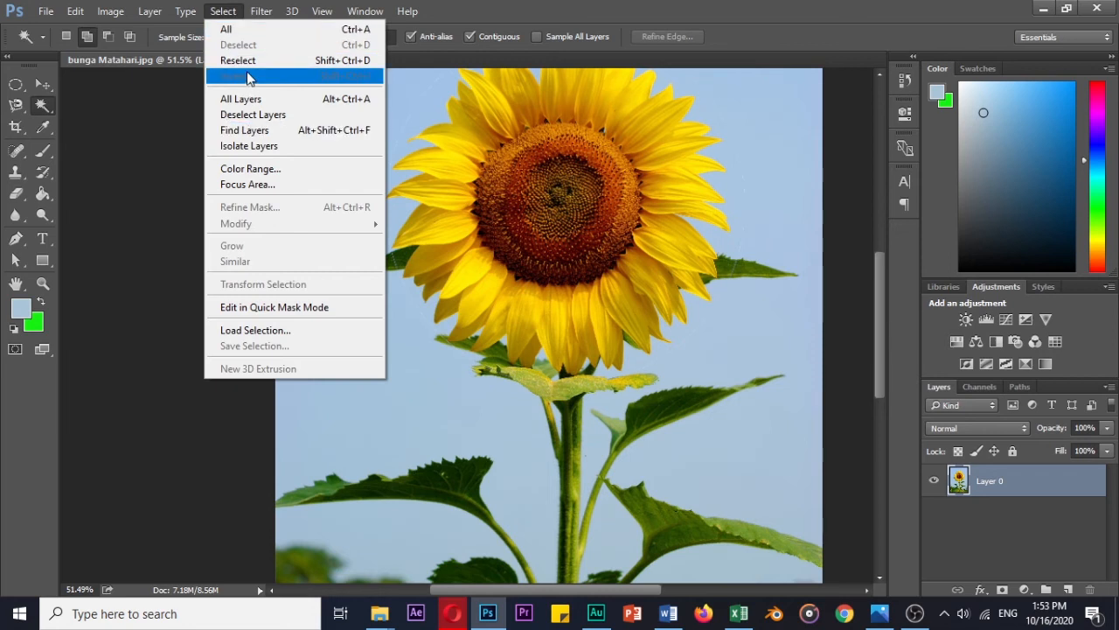
click(260, 169)
click(959, 227)
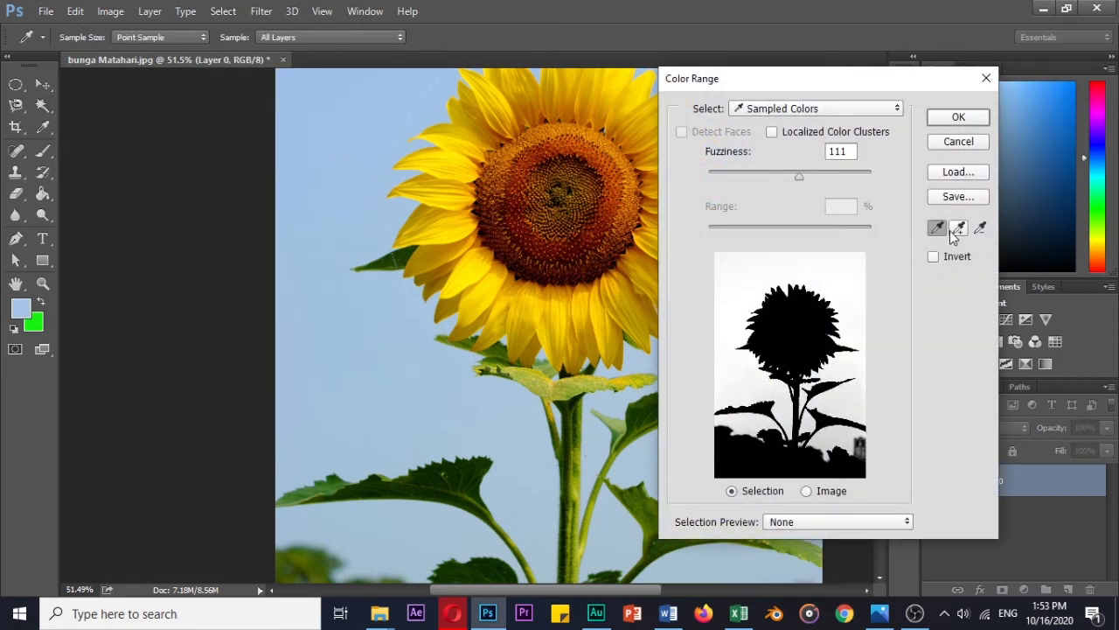
click(712, 562)
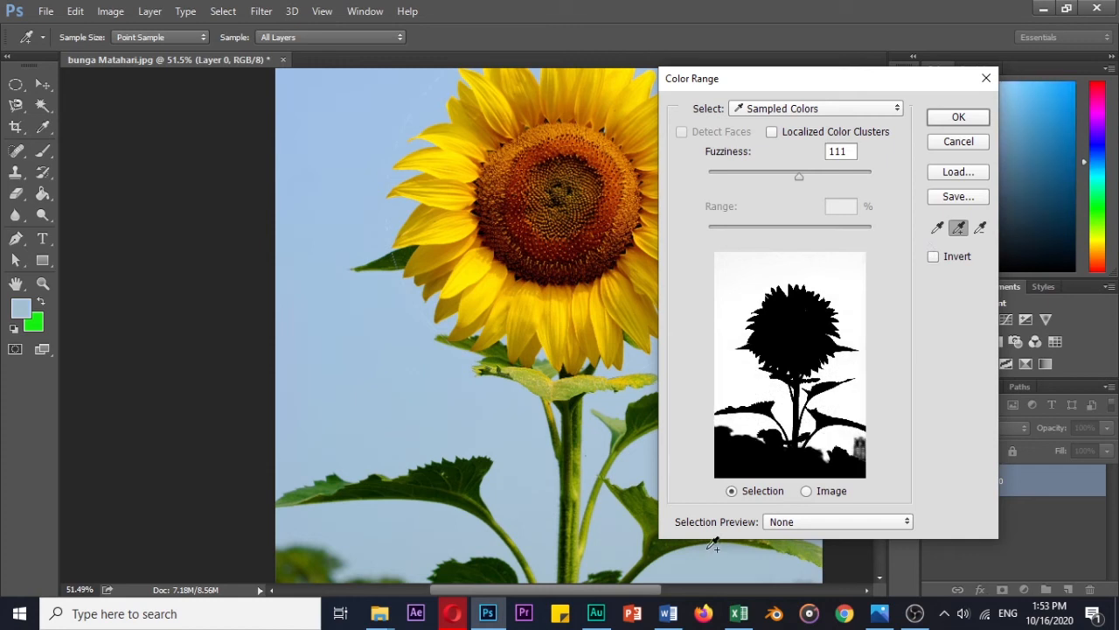
click(957, 118)
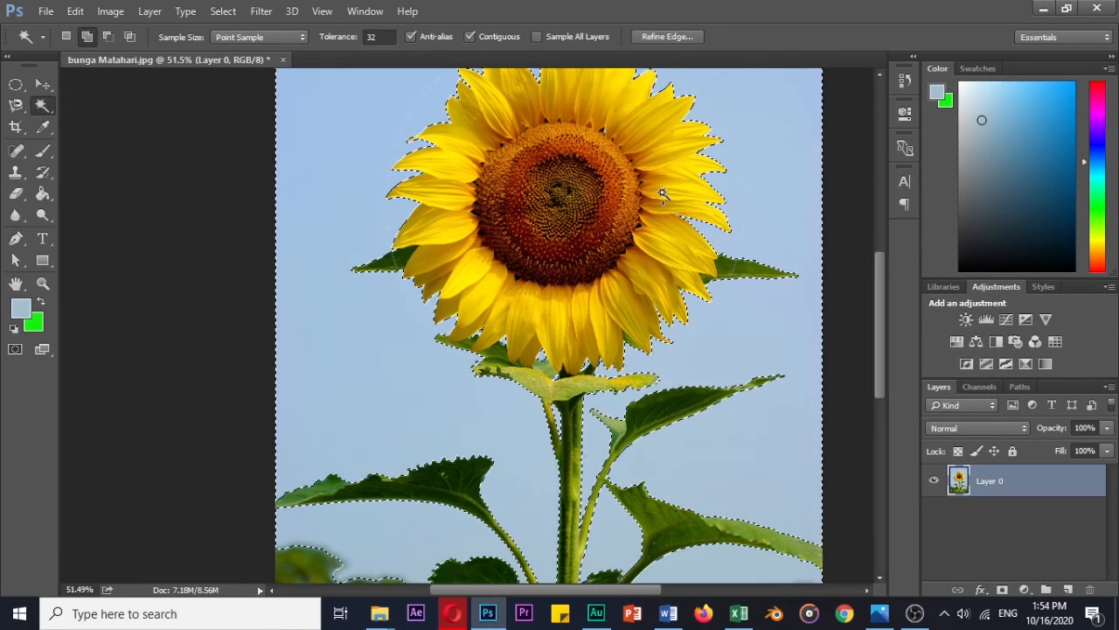
Try deleting the newly selected sky and deselecting, and undo both changes to return to the sky selection.
key(Delete)
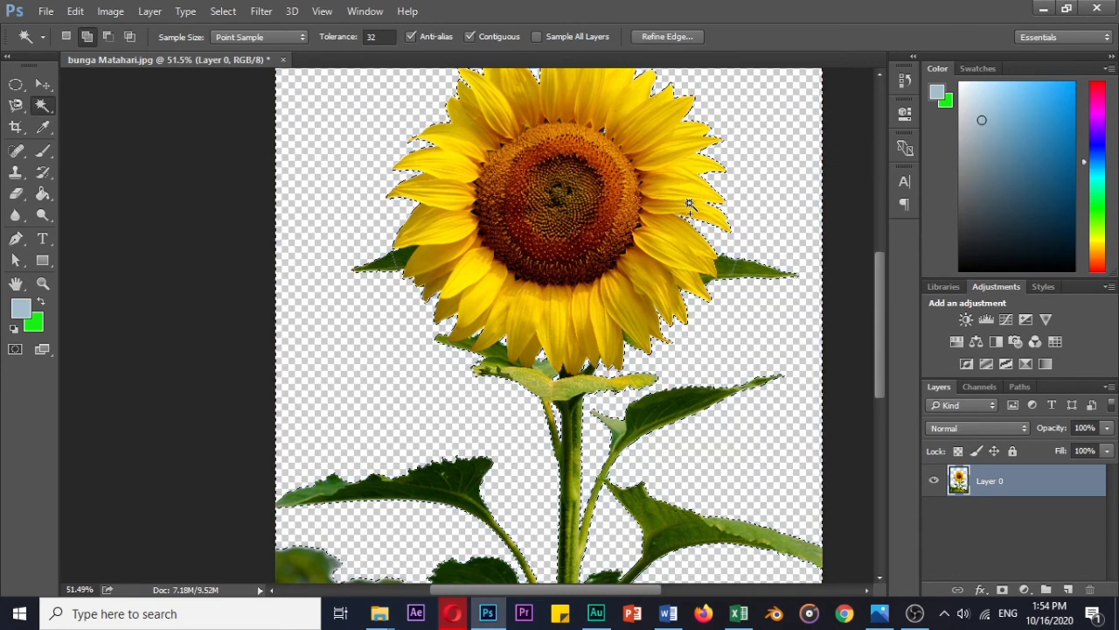
key(ctrl+d)
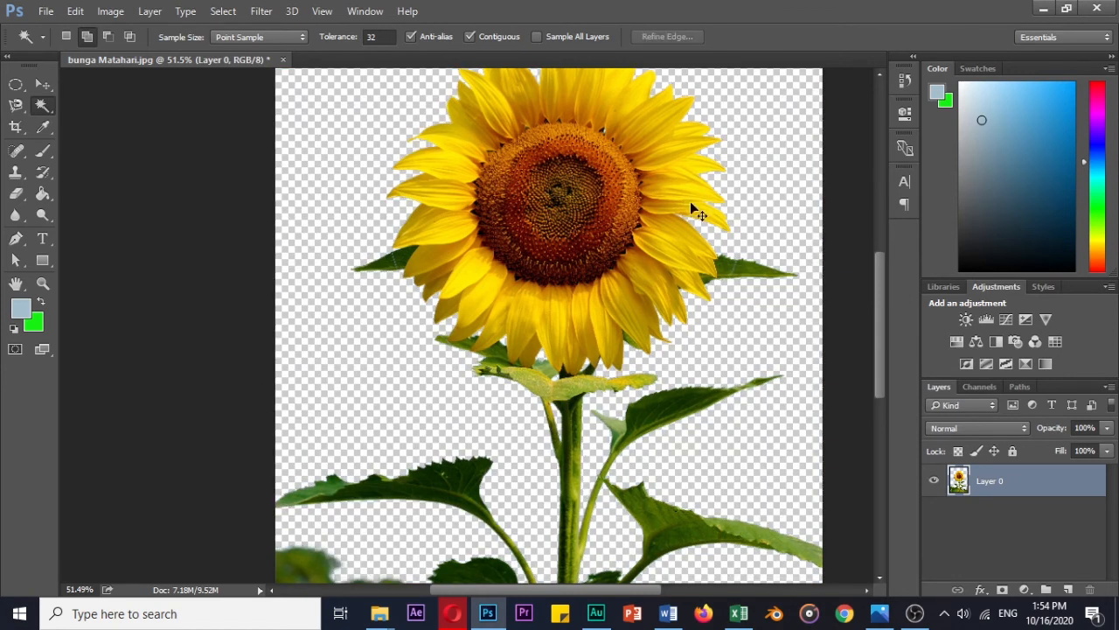
key(ctrl+alt+z)
key(ctrl+alt+z)
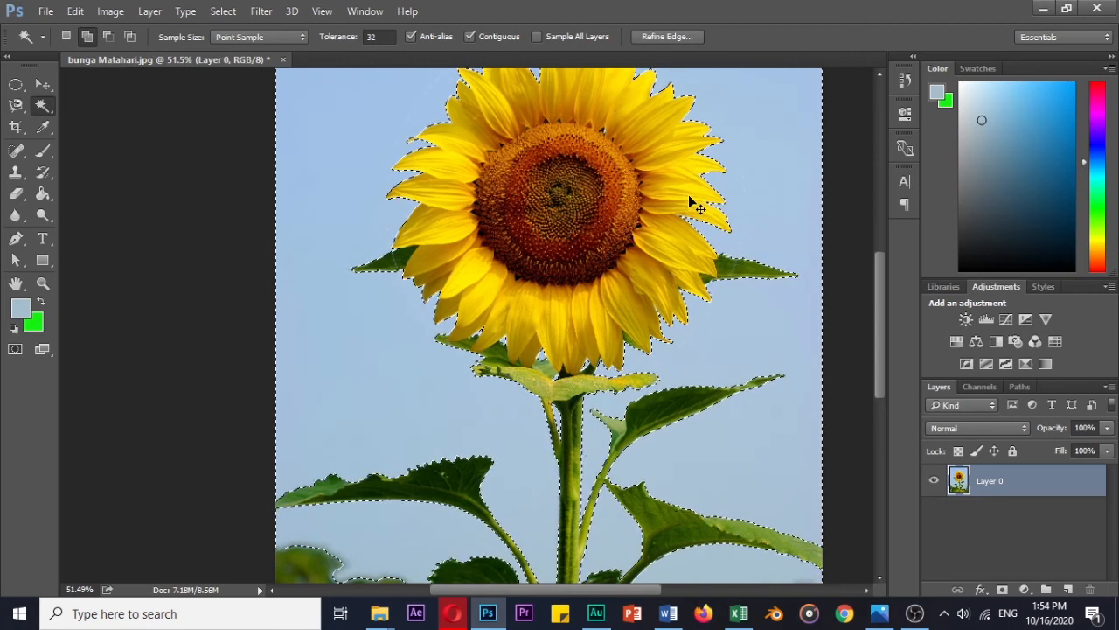
Deselect the sky and switch to the Move tool.
key(ctrl+d)
key(v)
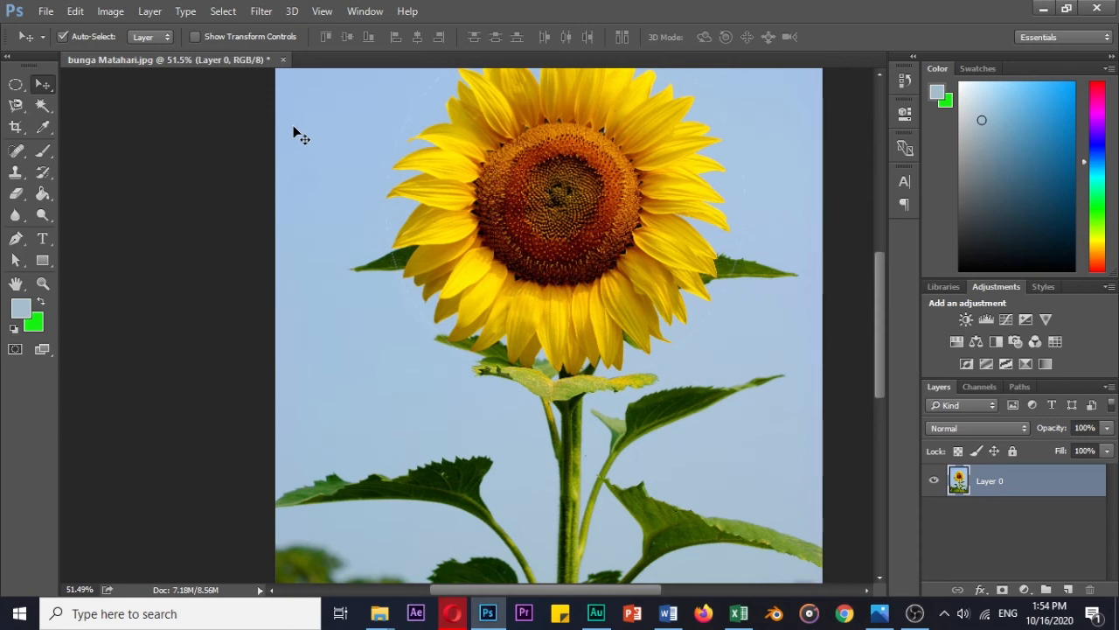
Switch to File Explorer and open the photo anak.JPG in Photoshop as a separate document, framing the child.
scroll(341, 171, down, 5)
key(alt)
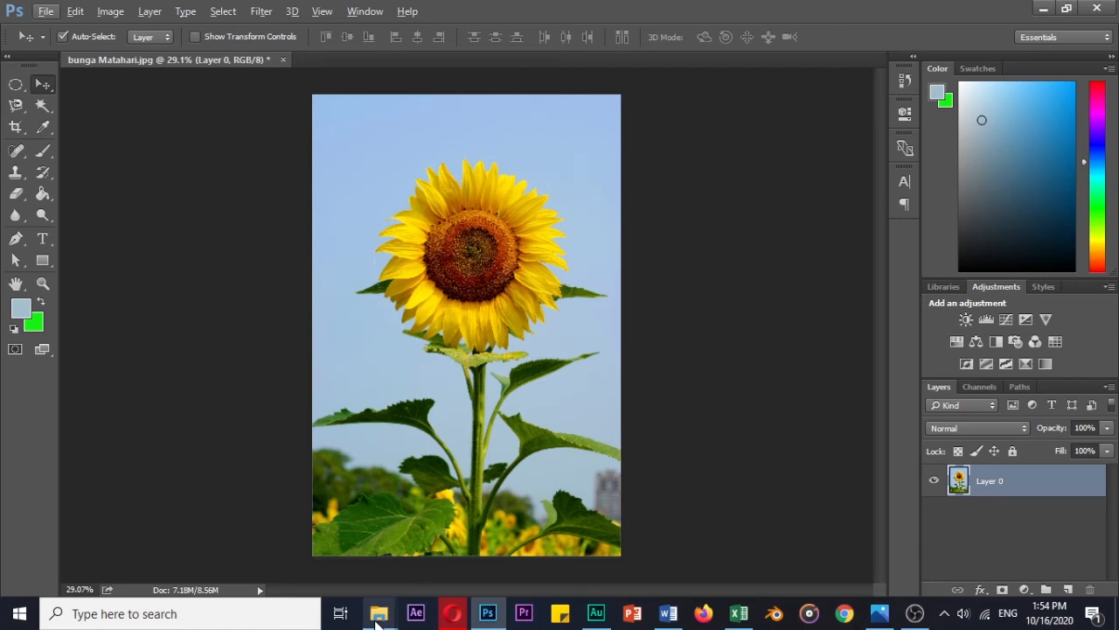
mouse_move(380, 613)
click(237, 562)
drag(236, 201, 612, 149)
key(alt+Tab)
scroll(511, 389, up, 3)
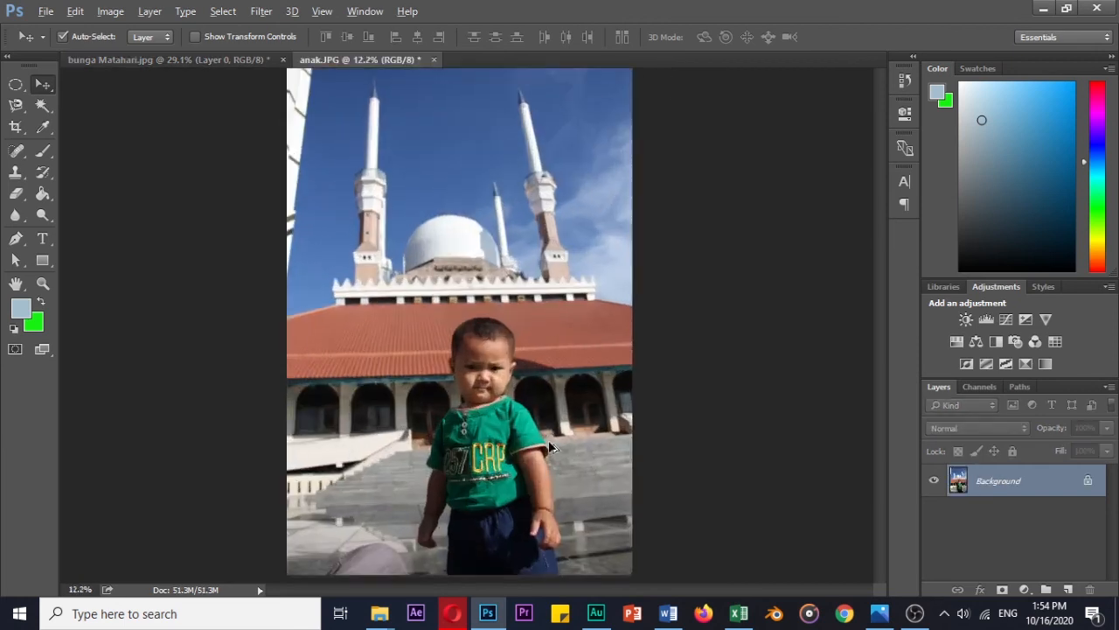
drag(514, 462, 568, 356)
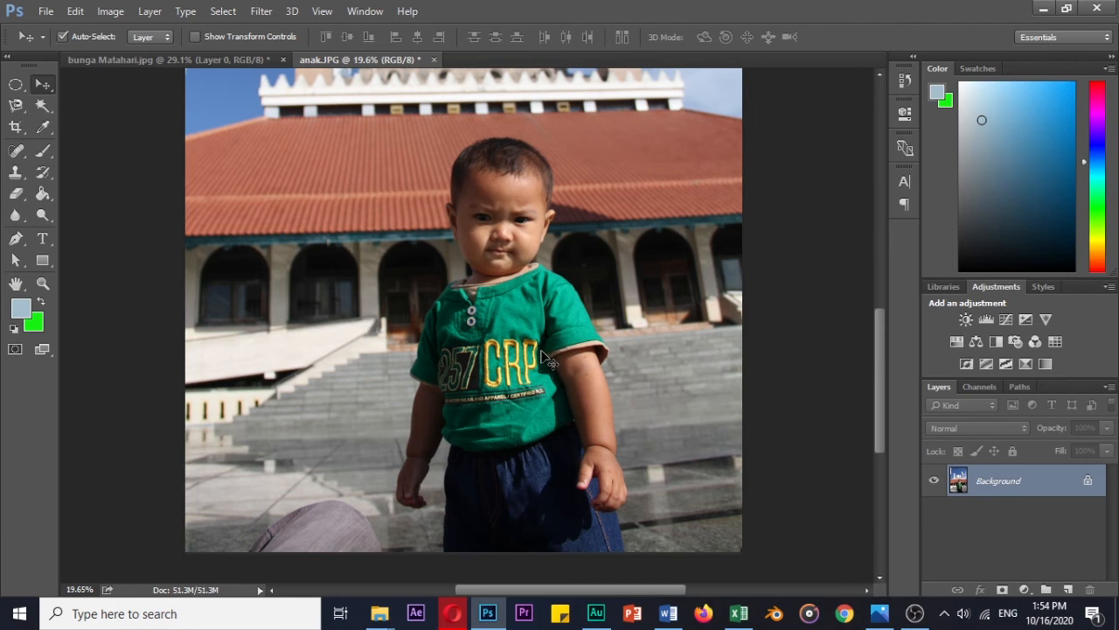
scroll(543, 354, down, 3)
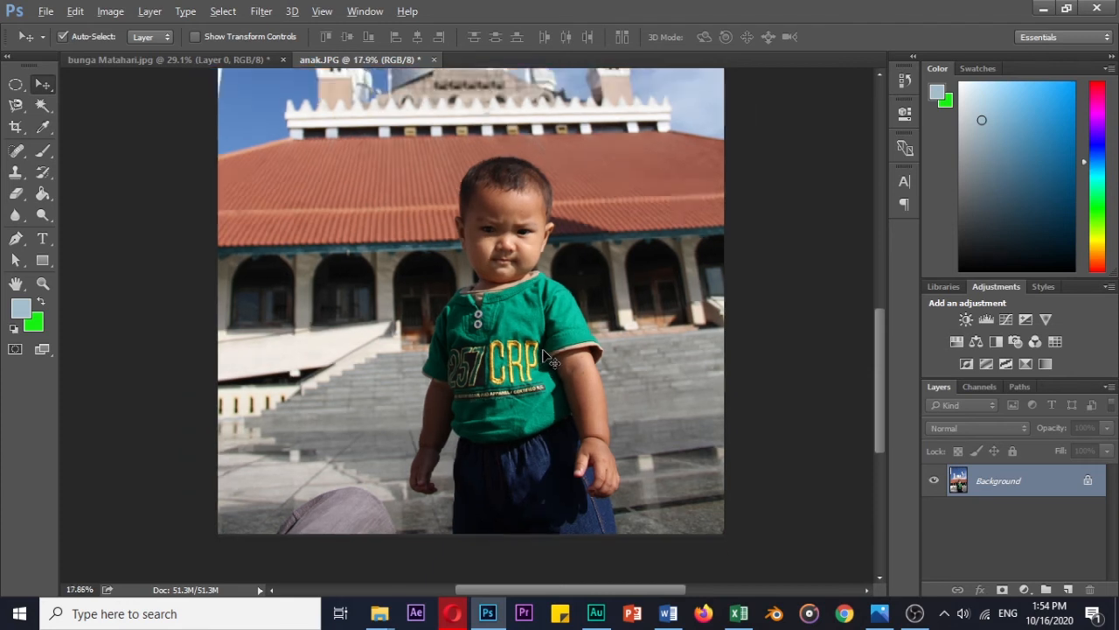
scroll(549, 354, up, 3)
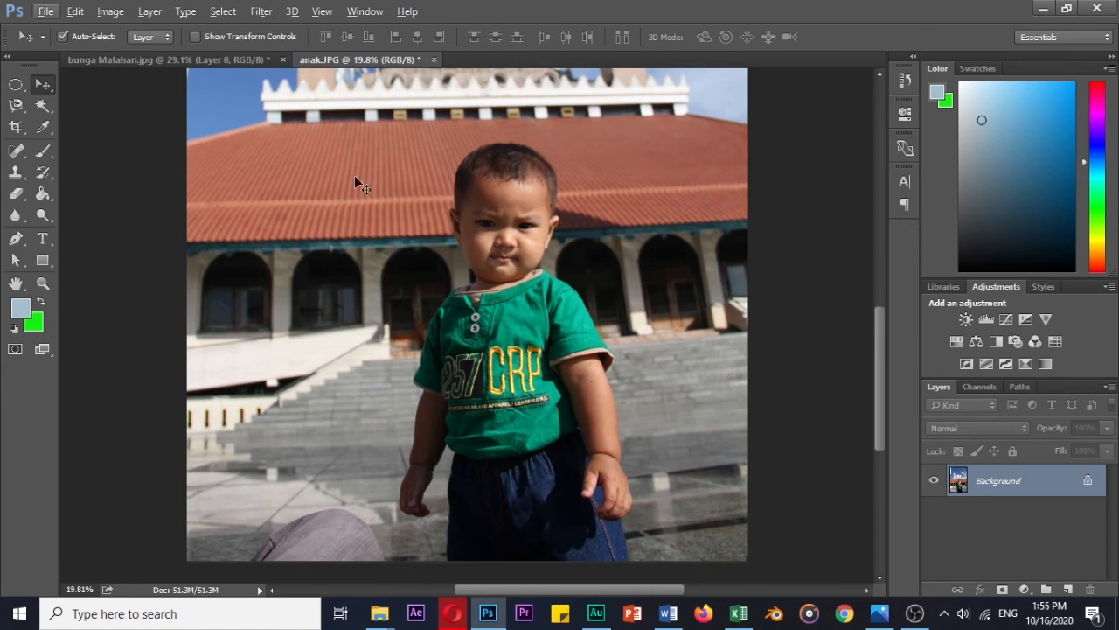
Try selecting the roof and dark arches behind the child with the Magic Wand at tolerance 32, and deselect them.
click(42, 105)
click(334, 267)
click(362, 232)
click(405, 281)
click(420, 247)
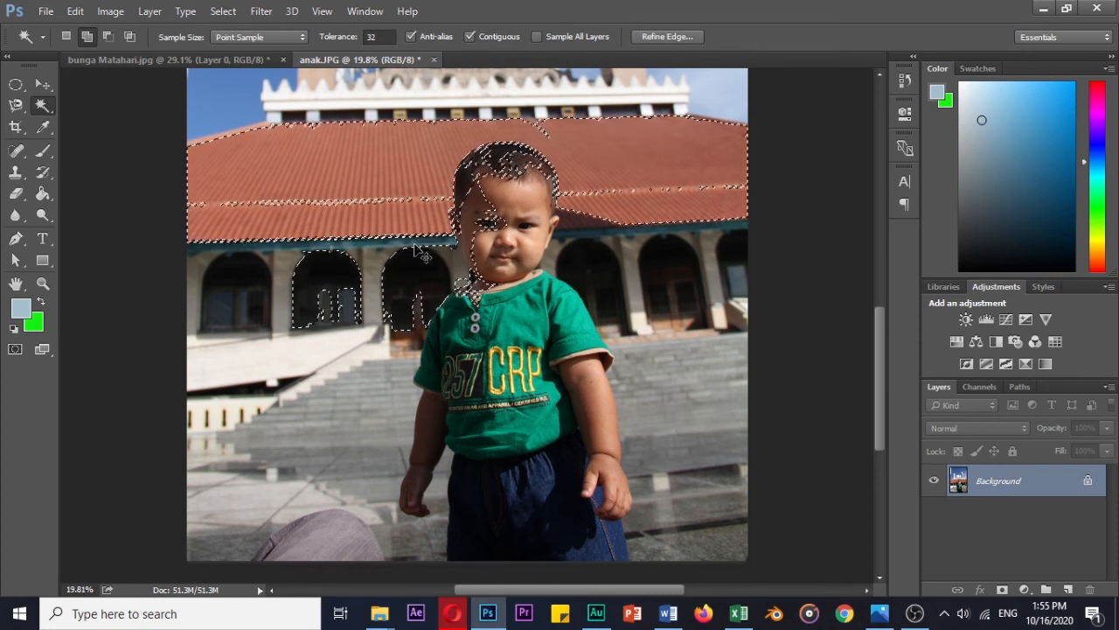
key(ctrl+d)
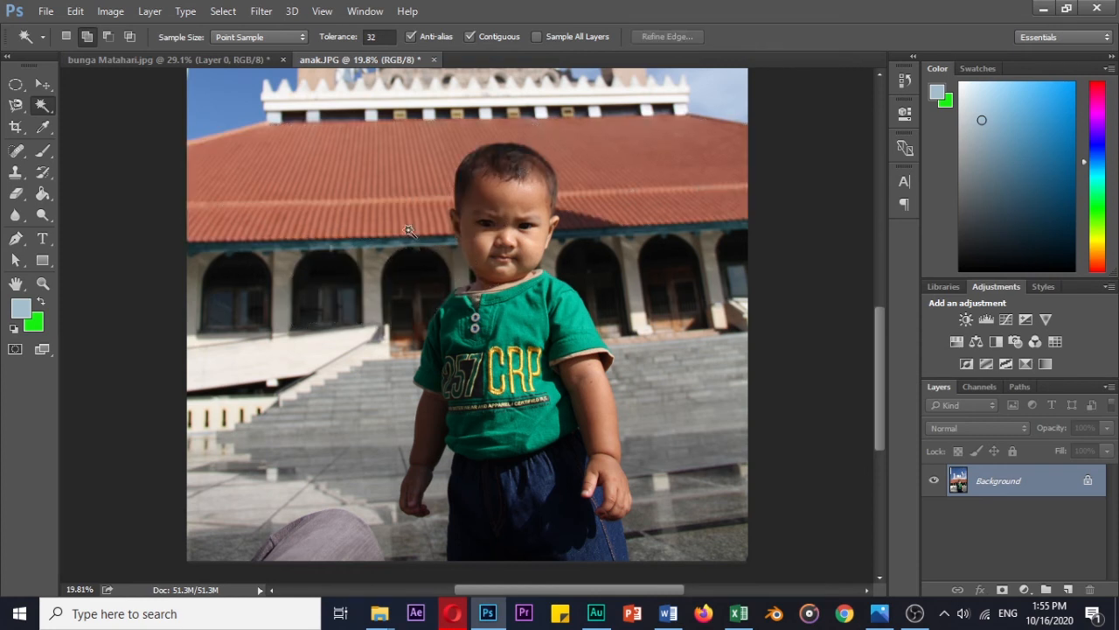
Draw a freehand Lasso selection over the steps along the outer edge of the child's sleeve, arm and hand, and deselect it.
click(21, 112)
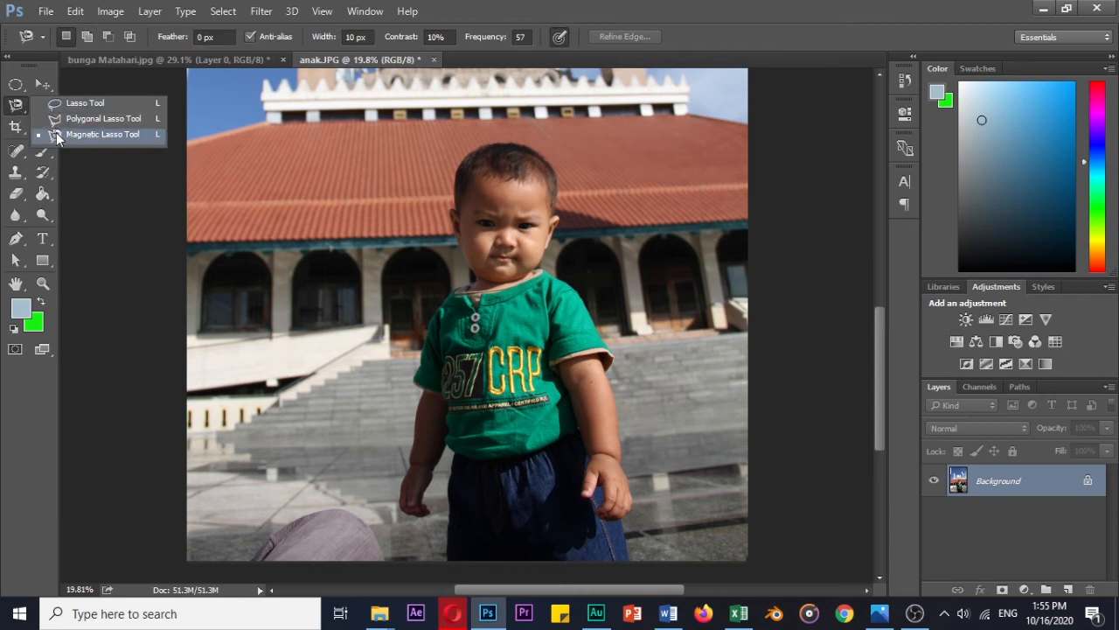
click(73, 105)
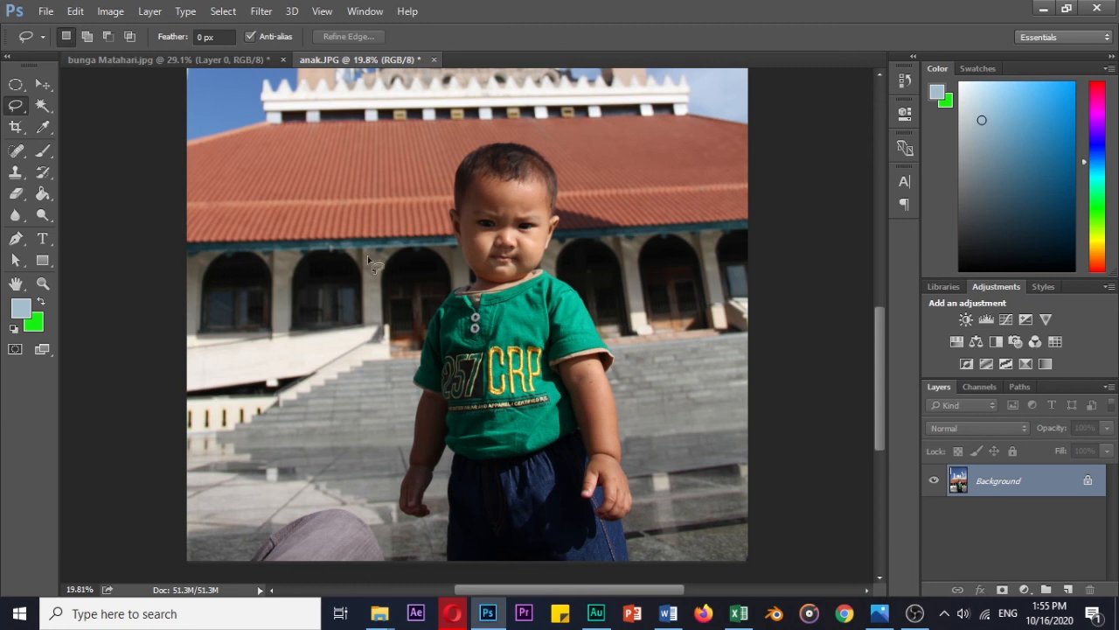
scroll(419, 482, up, 3)
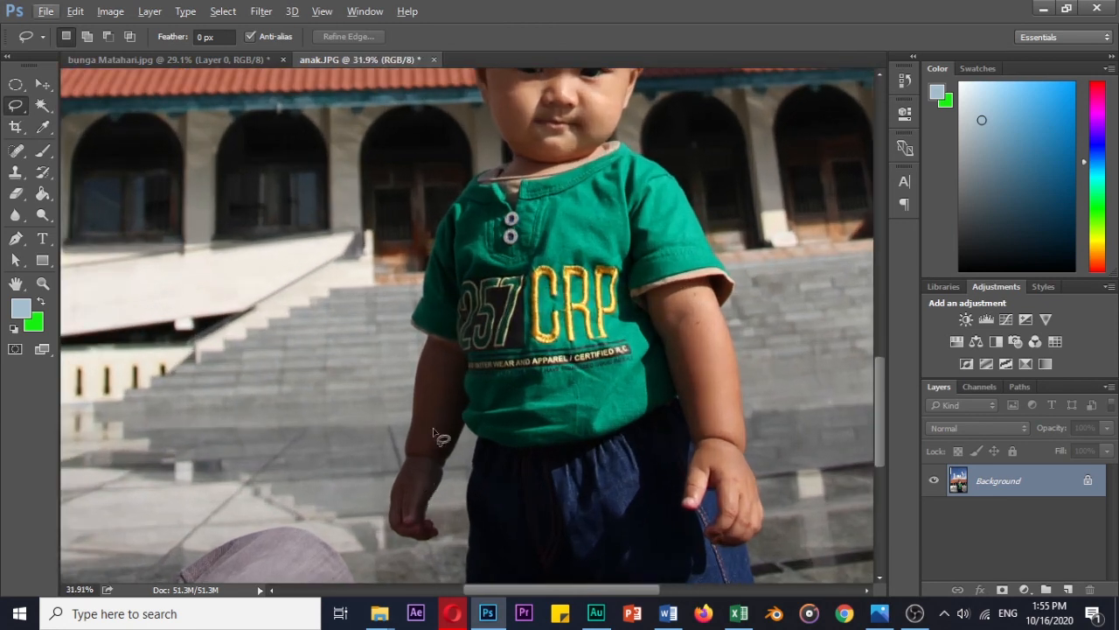
mouse_move(454, 408)
mouse_down()
mouse_move(447, 395)
mouse_move(438, 438)
mouse_up()
mouse_move(374, 548)
mouse_down()
mouse_move(410, 367)
mouse_move(395, 356)
mouse_move(205, 499)
mouse_move(201, 521)
mouse_up()
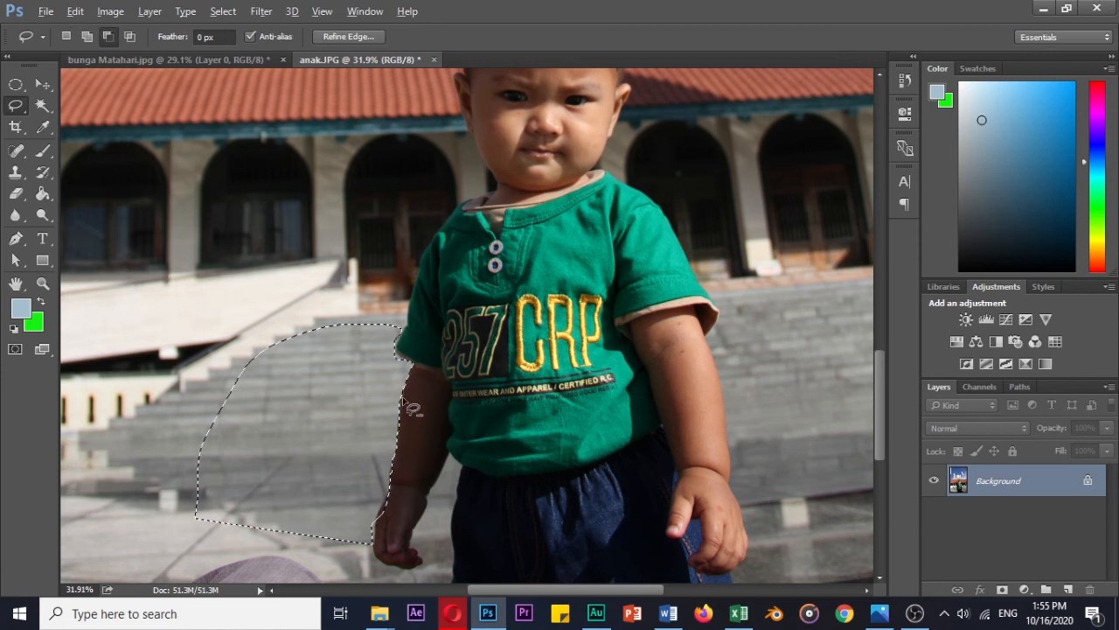
scroll(410, 408, up, 2)
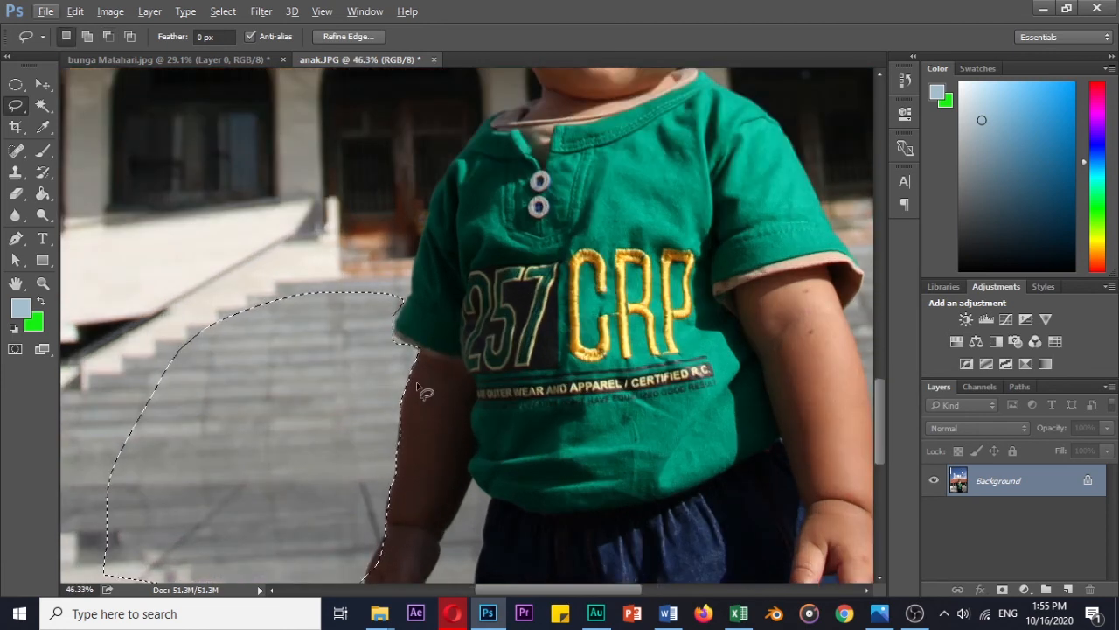
click(346, 396)
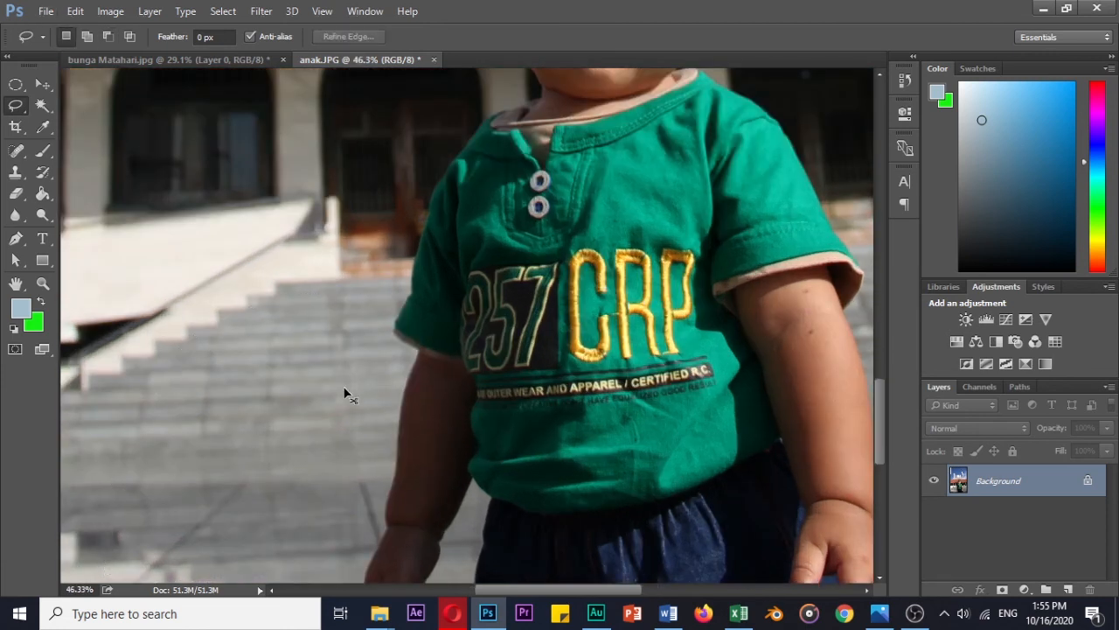
Outline the roof section between the photo's edge and the child's ear with the Polygonal Lasso, and deselect it.
scroll(371, 367, down, 2)
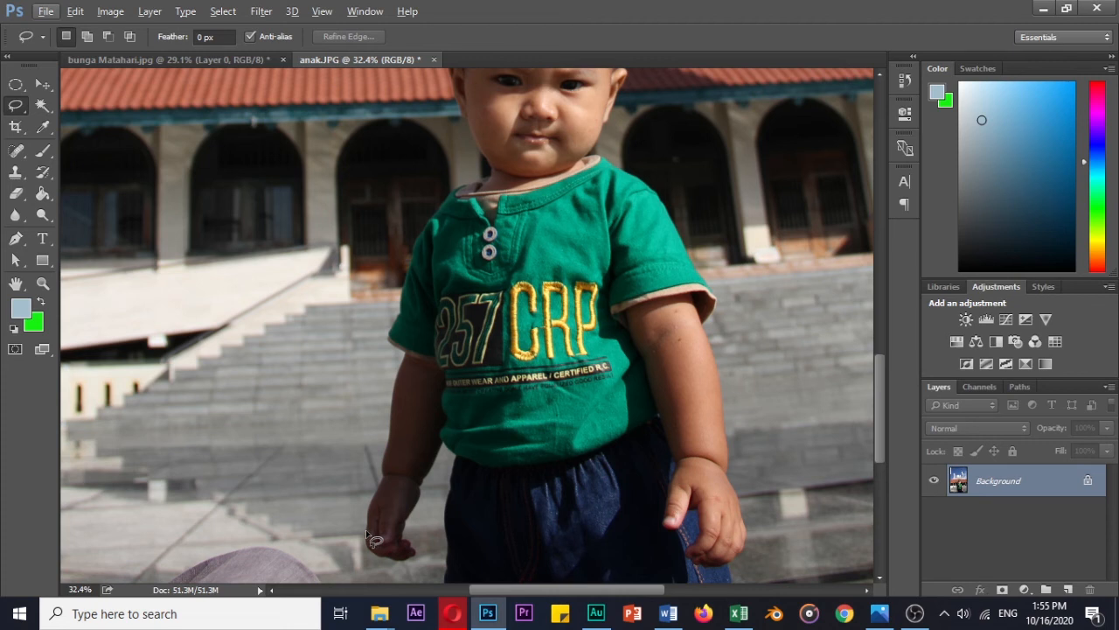
click(14, 108)
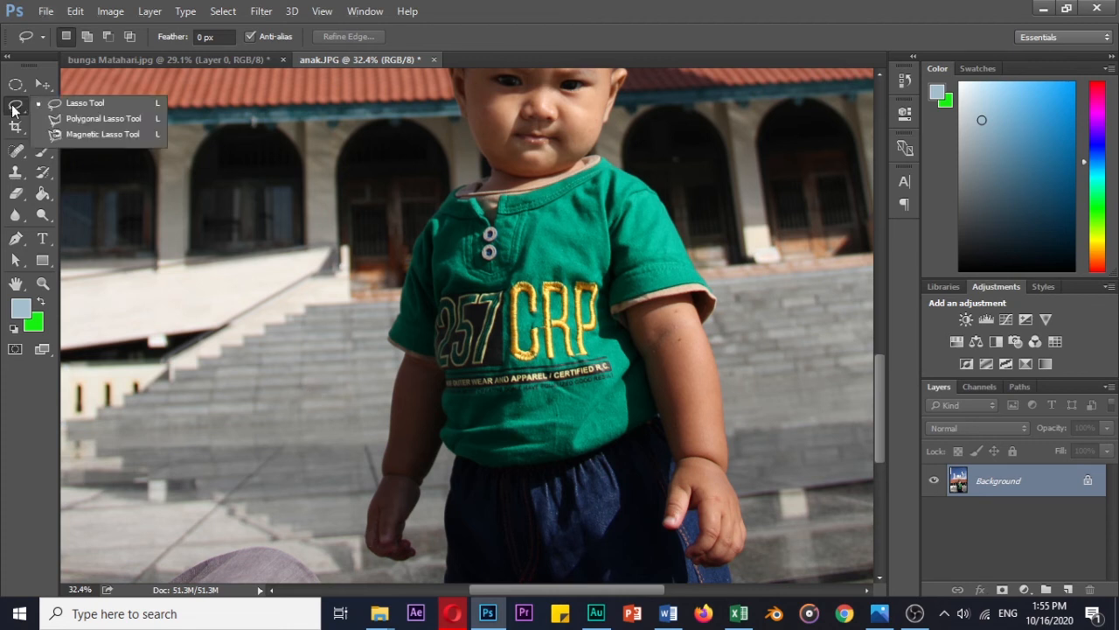
click(61, 119)
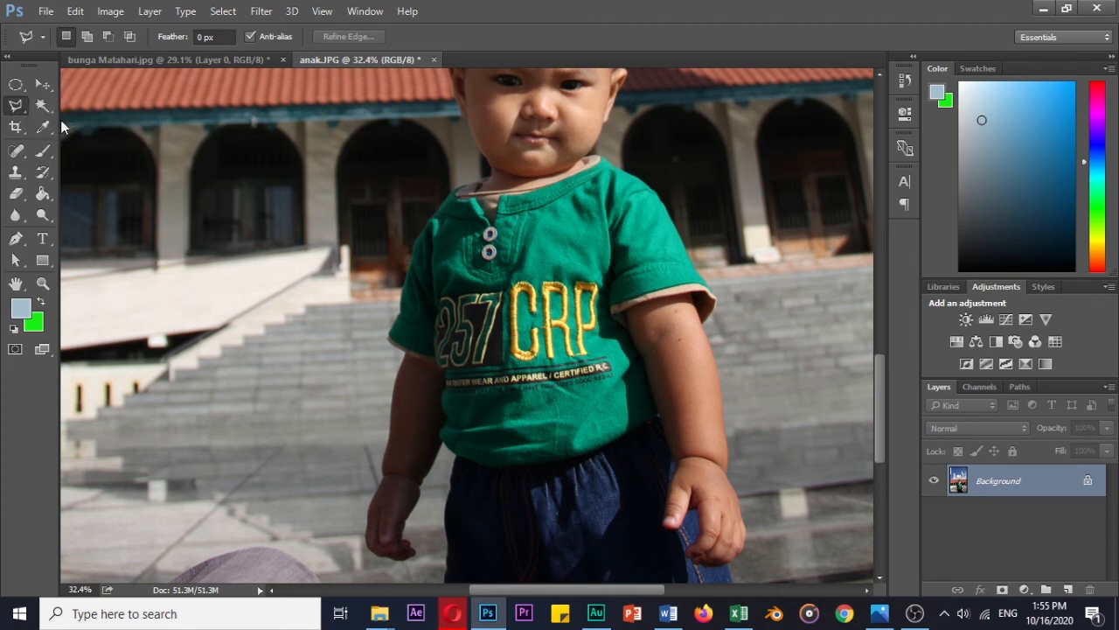
drag(407, 292, 461, 312)
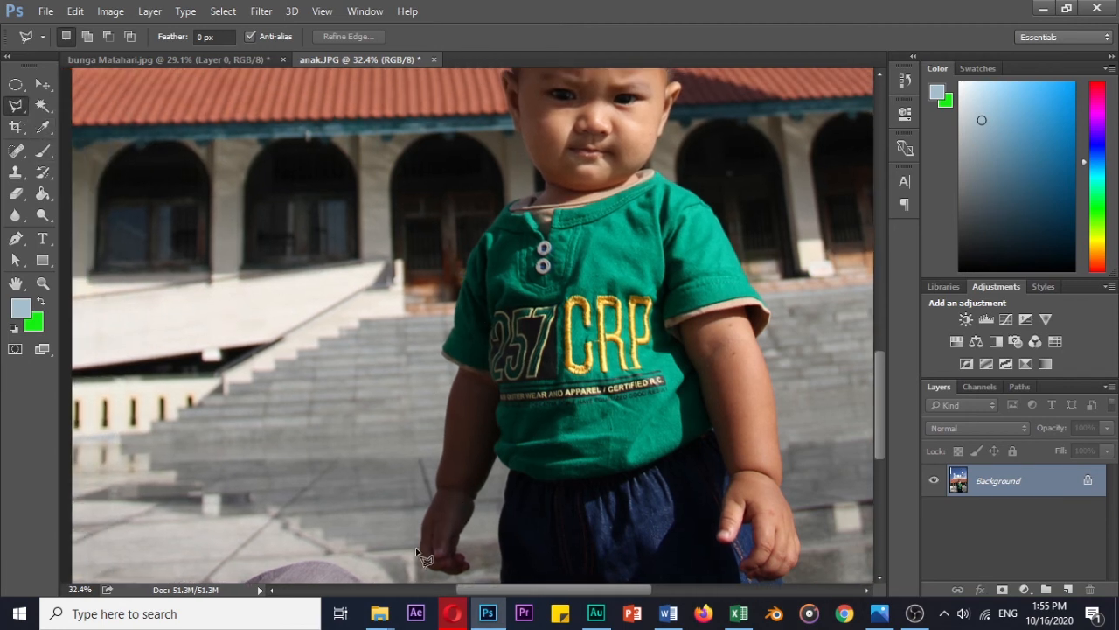
scroll(420, 367, down, 2)
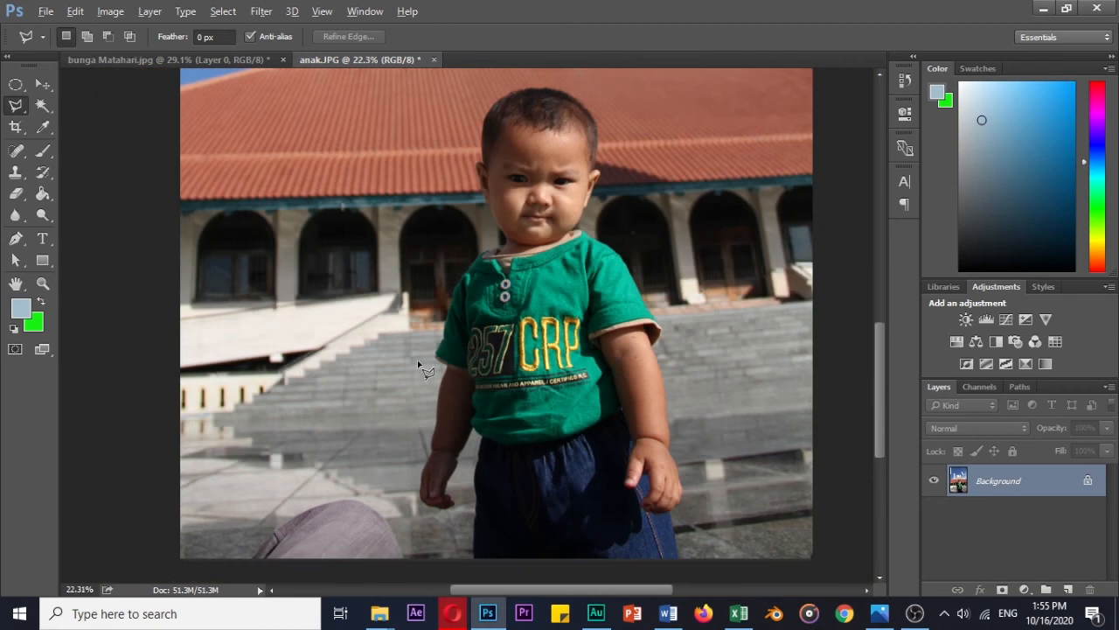
scroll(419, 368, up, 1)
key(alt)
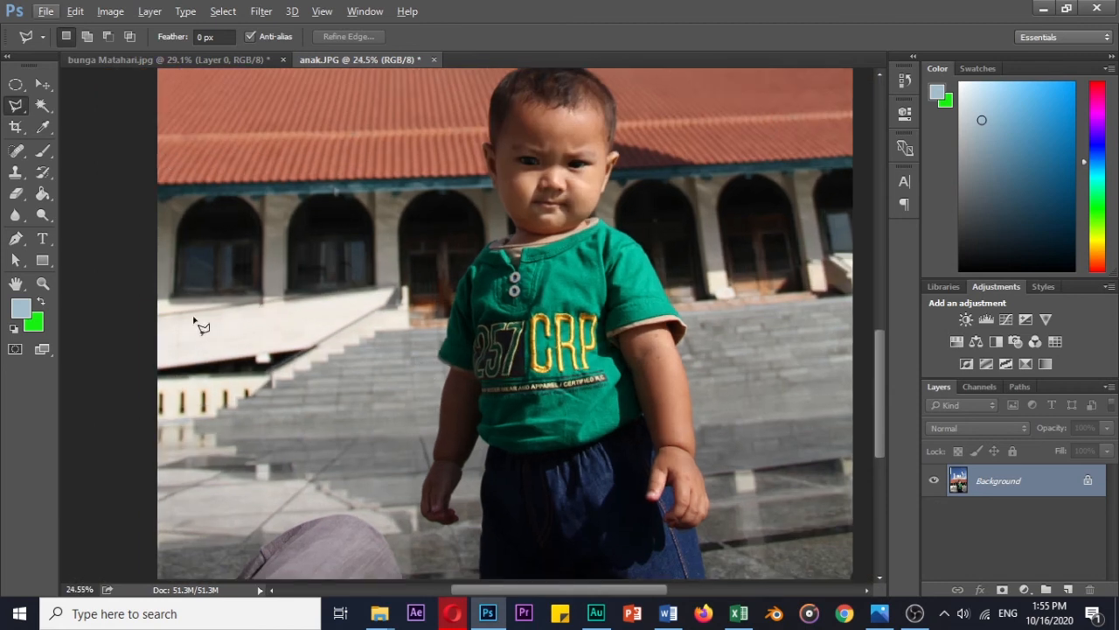
scroll(446, 284, up, 2)
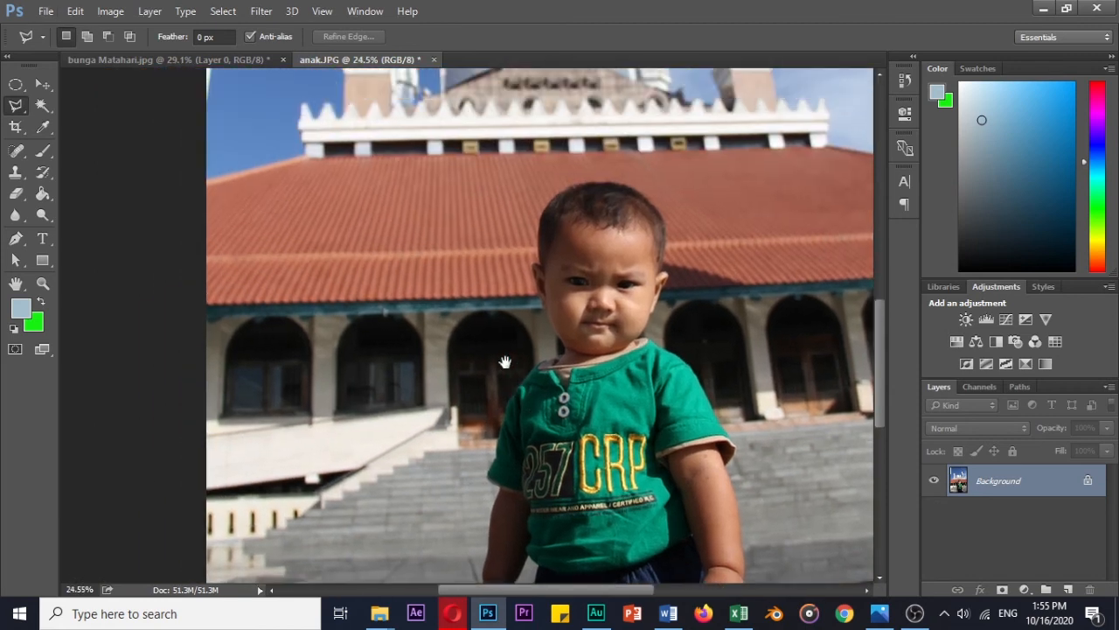
click(534, 308)
click(212, 313)
click(214, 179)
click(308, 156)
click(498, 154)
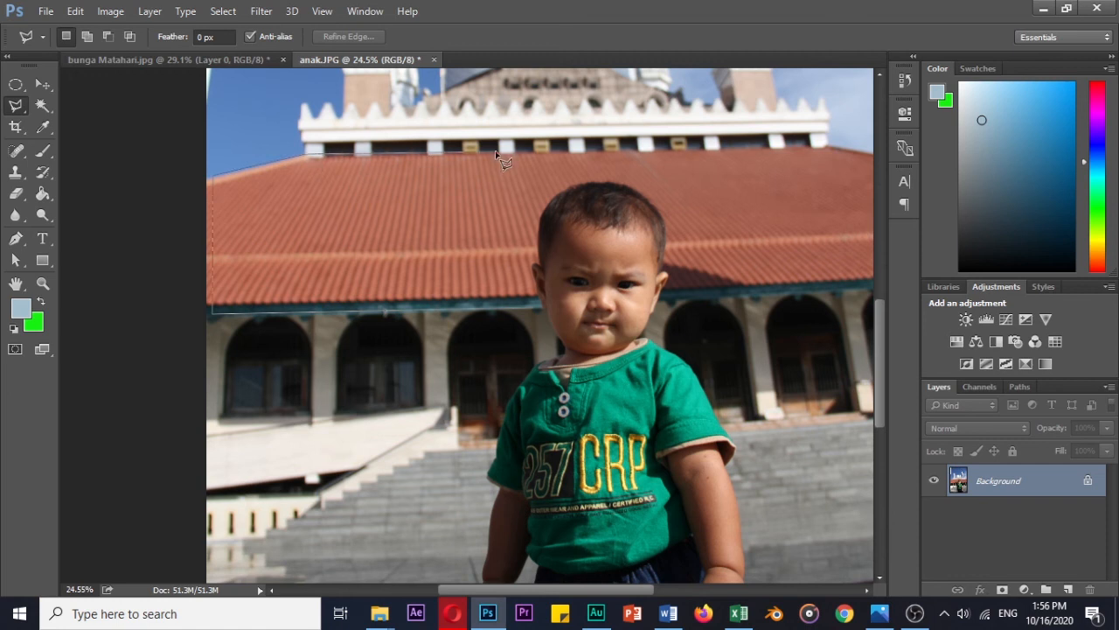
double_click(532, 307)
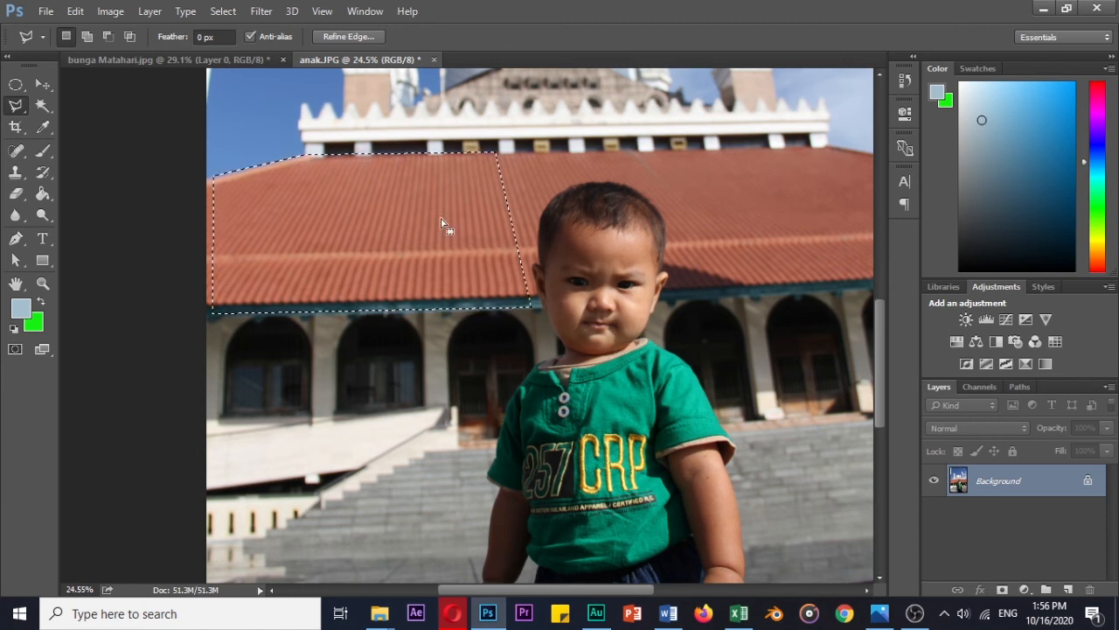
key(ctrl+d)
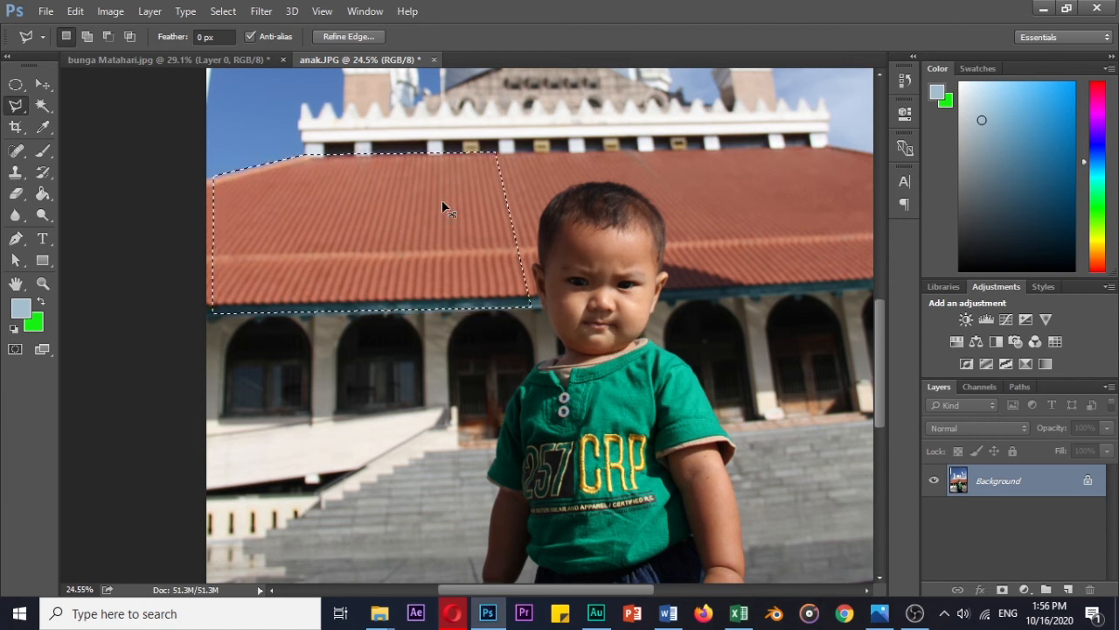
Select the child by tracing the arms, shirt, head and trousers with the Magnetic Lasso at 10 px width and 10% contrast.
right_click(11, 107)
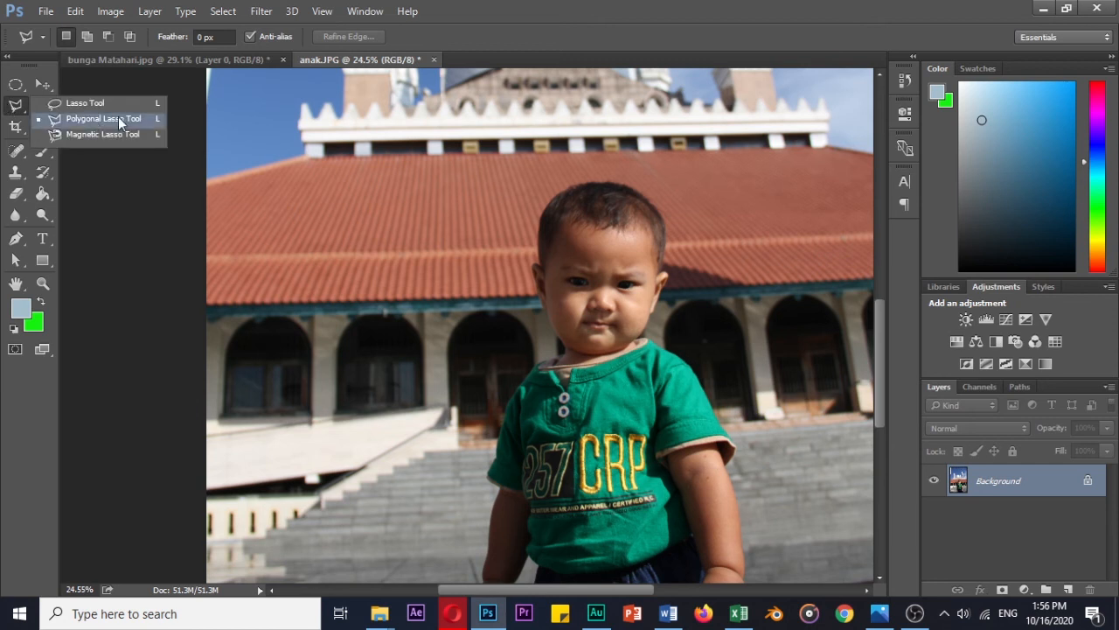
click(94, 138)
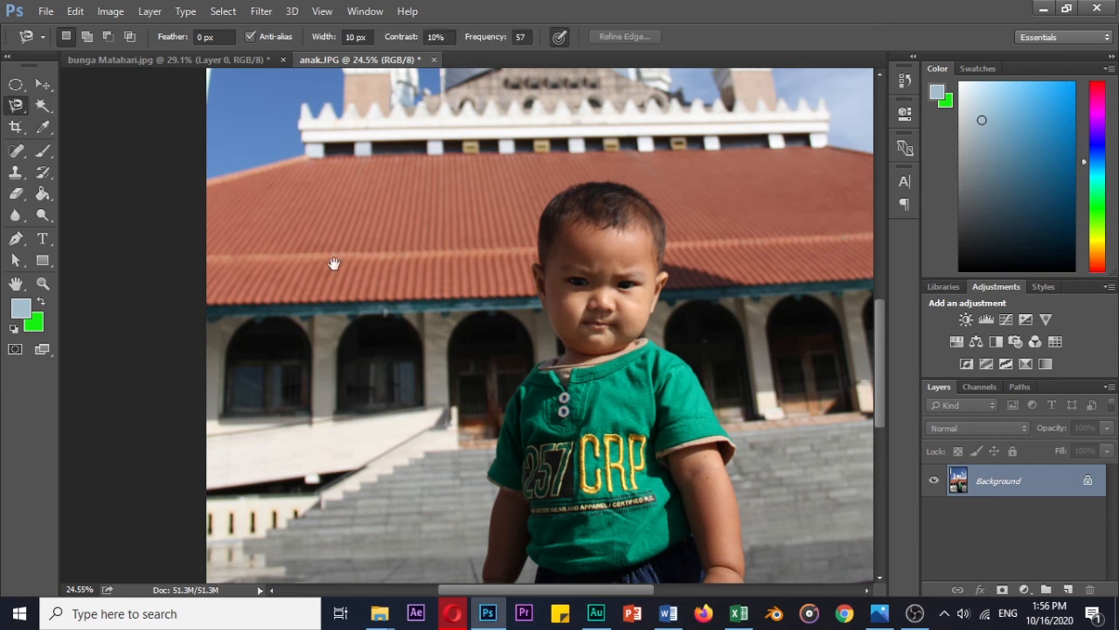
mouse_move(466, 371)
mouse_down()
mouse_move(405, 269)
mouse_move(378, 328)
mouse_move(369, 281)
mouse_up()
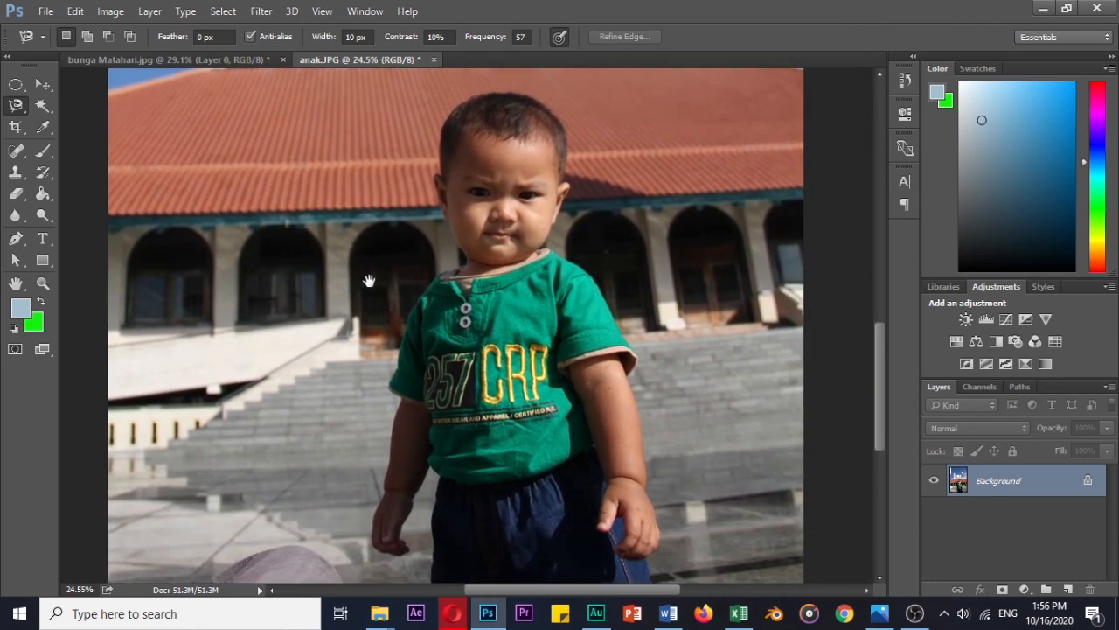
drag(466, 338, 392, 324)
click(535, 244)
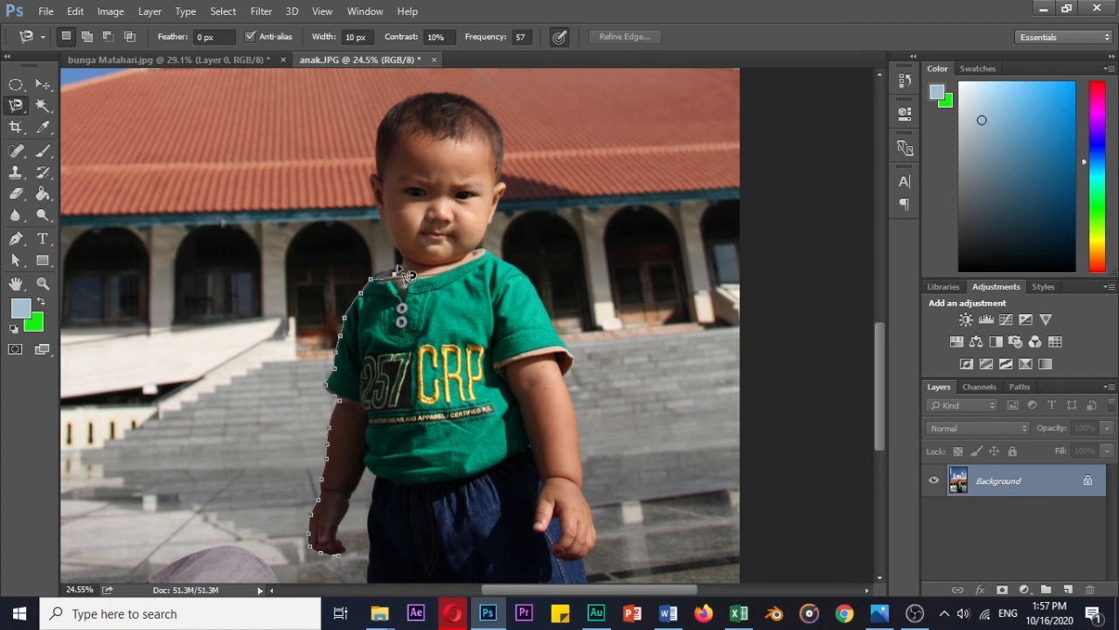
click(402, 259)
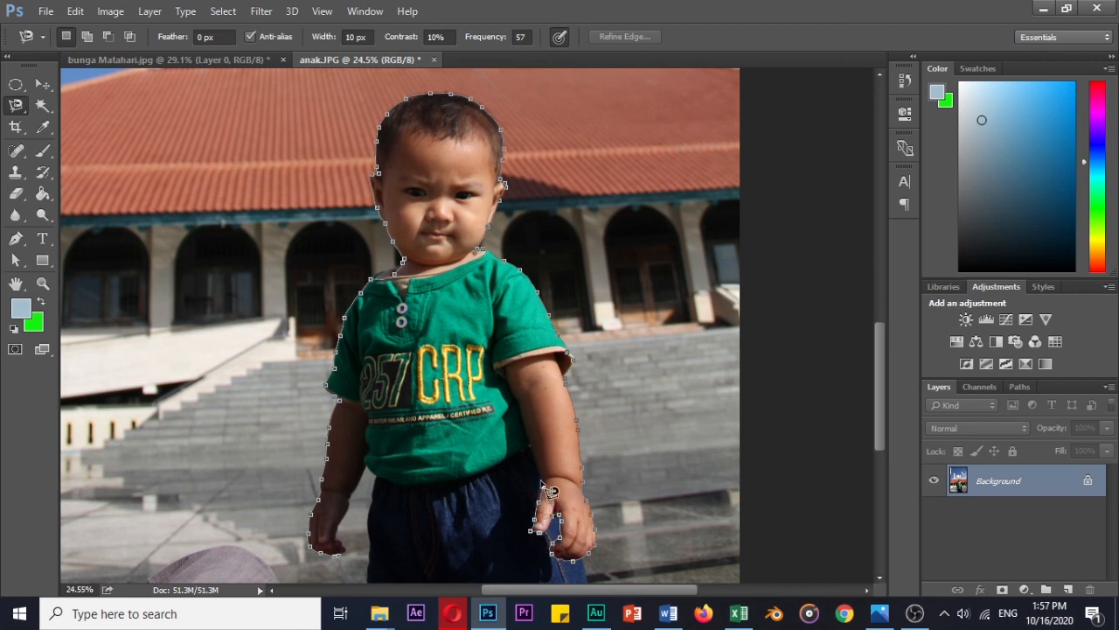
drag(542, 472, 473, 393)
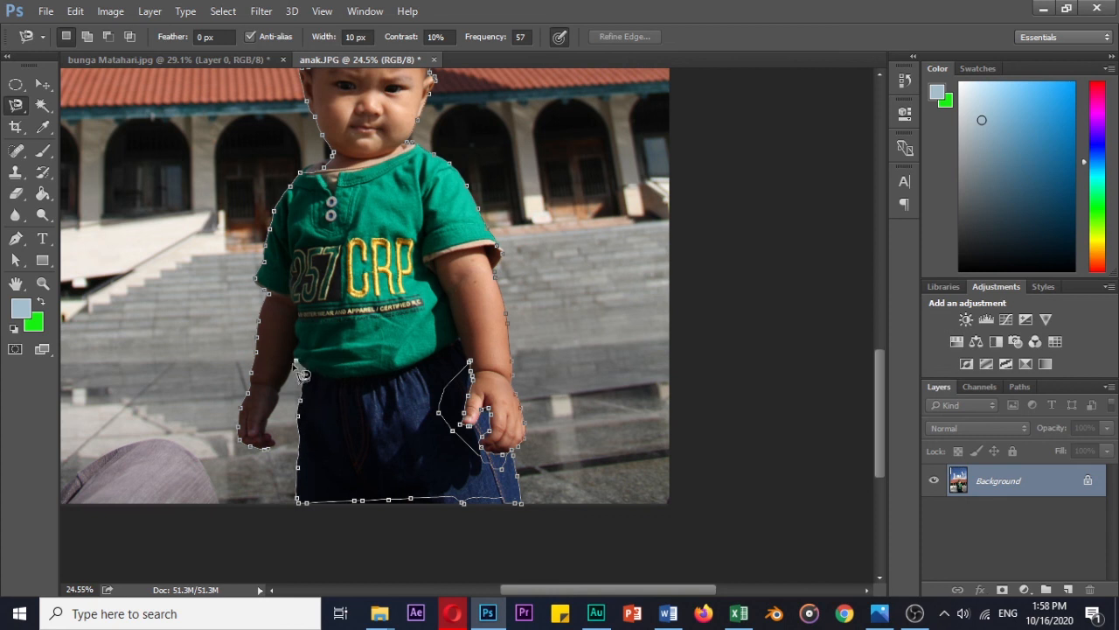
click(282, 459)
Subtract an elliptical area over the trousers and the adjoining thumb from the child's selection with the Elliptical Marquee.
scroll(480, 418, up, 2)
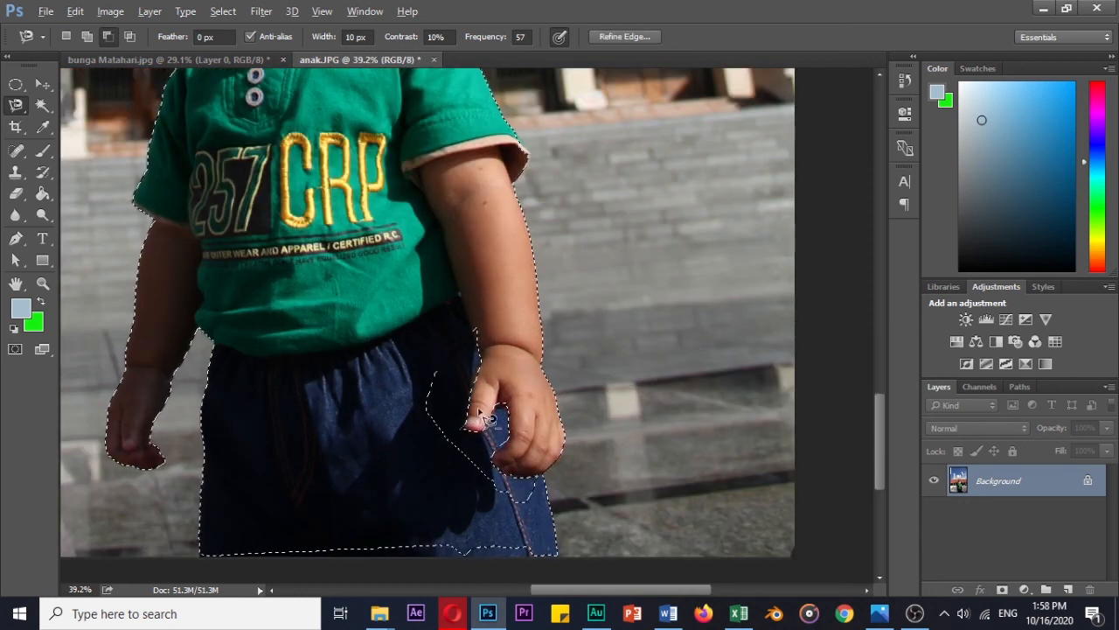
click(488, 418)
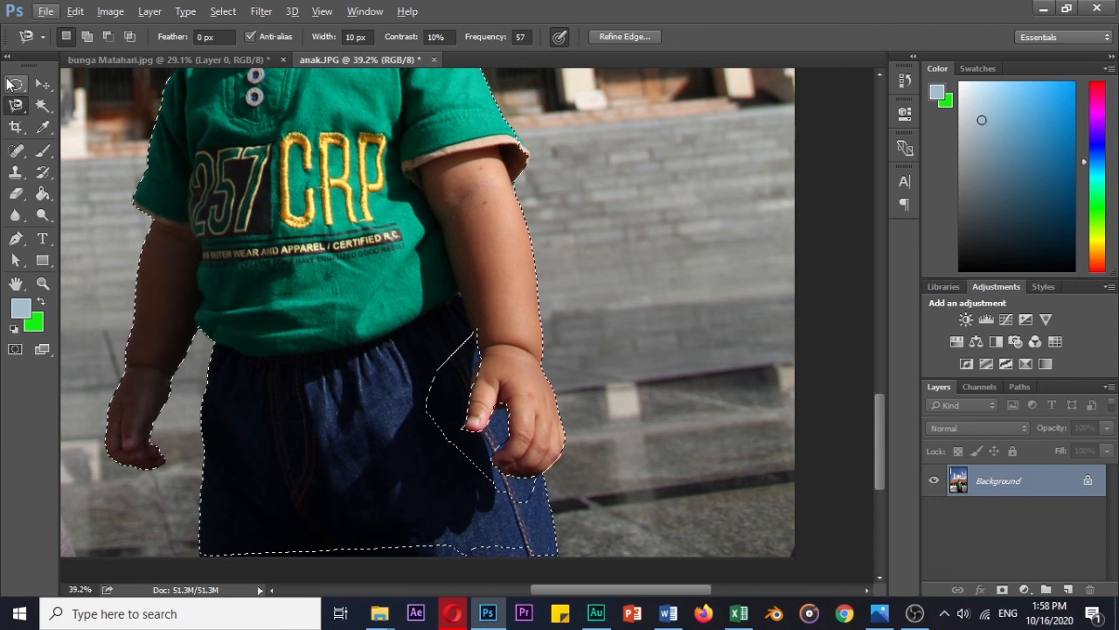
click(13, 83)
drag(394, 301, 517, 499)
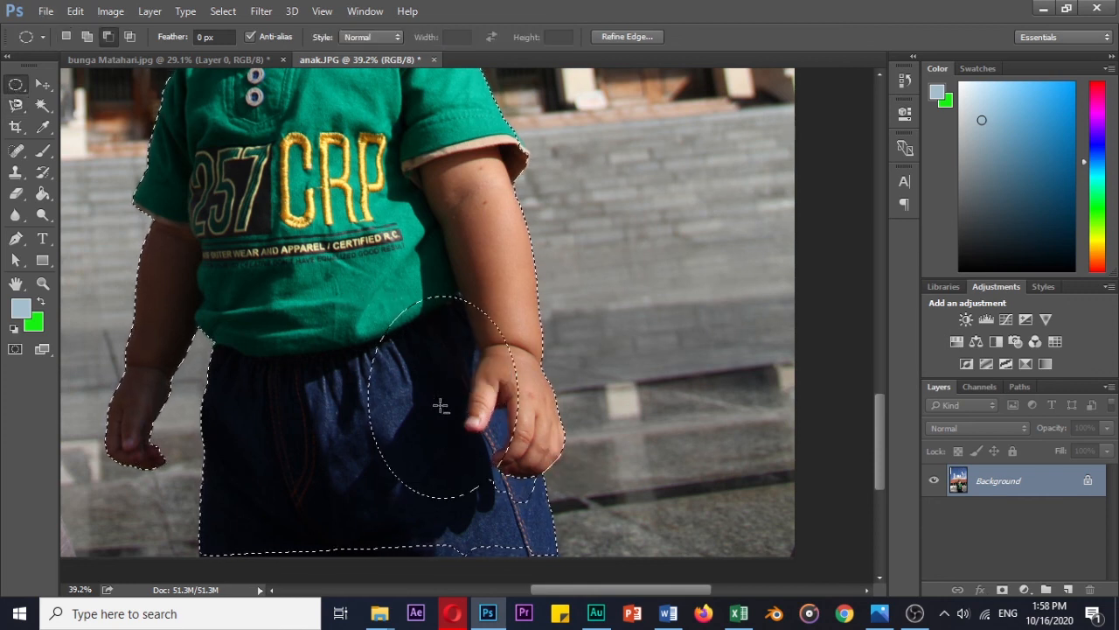
drag(440, 405, 444, 405)
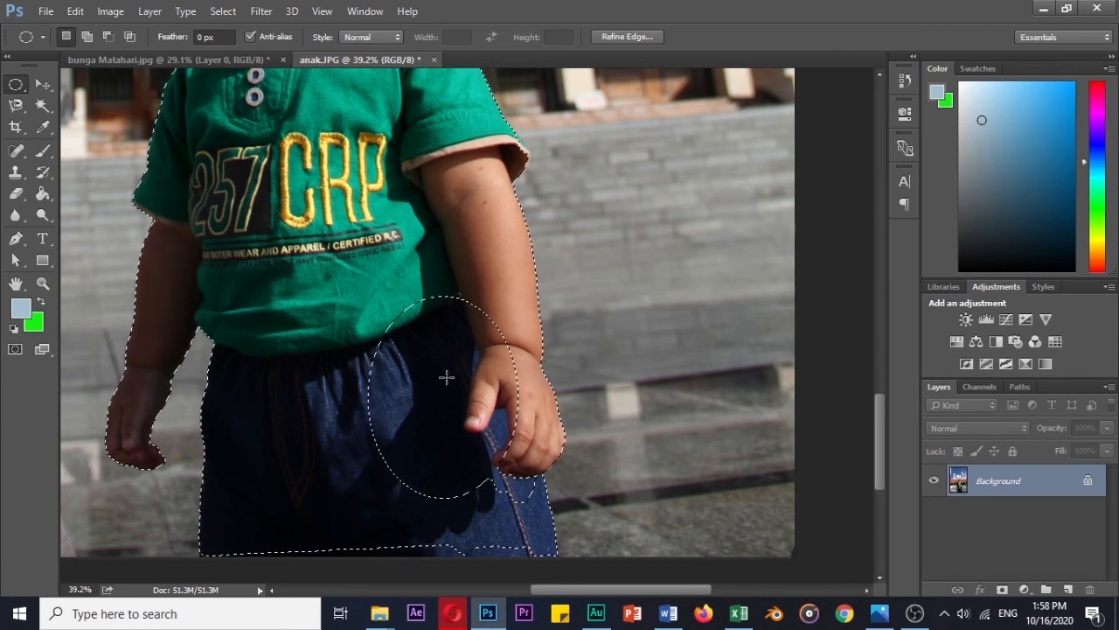
Add a large elliptical area over the trousers and hand to the selection to fill its gaps.
click(87, 37)
drag(333, 250, 565, 560)
click(542, 525)
Subtract an elliptical area over the child's shirt collar from the selection with the Elliptical Marquee.
drag(395, 242, 460, 435)
drag(369, 276, 475, 517)
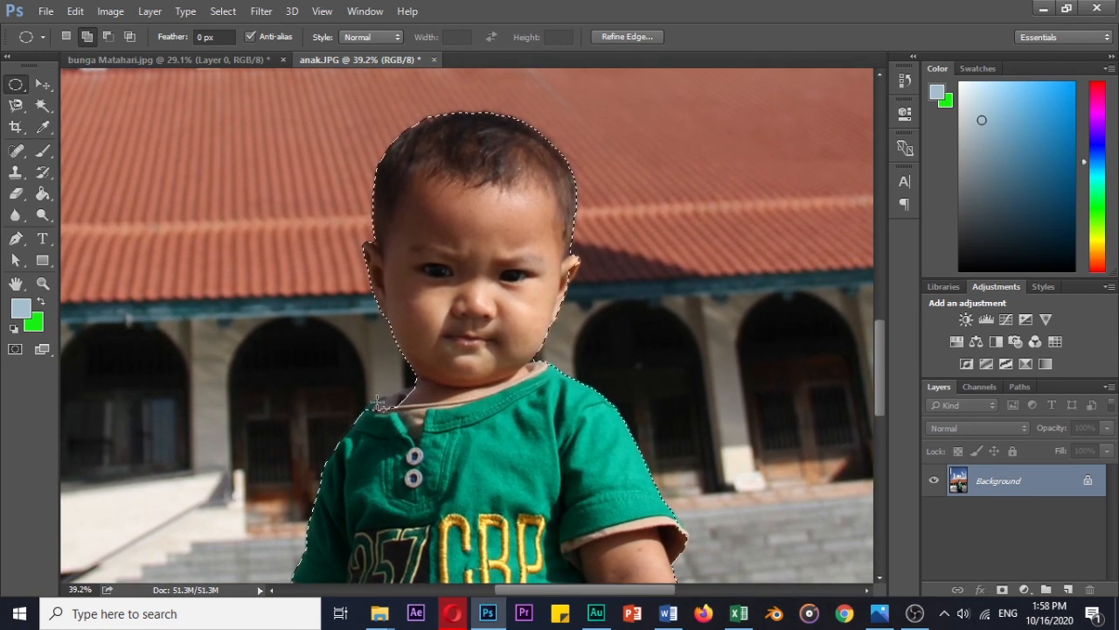
click(108, 36)
drag(479, 439, 371, 403)
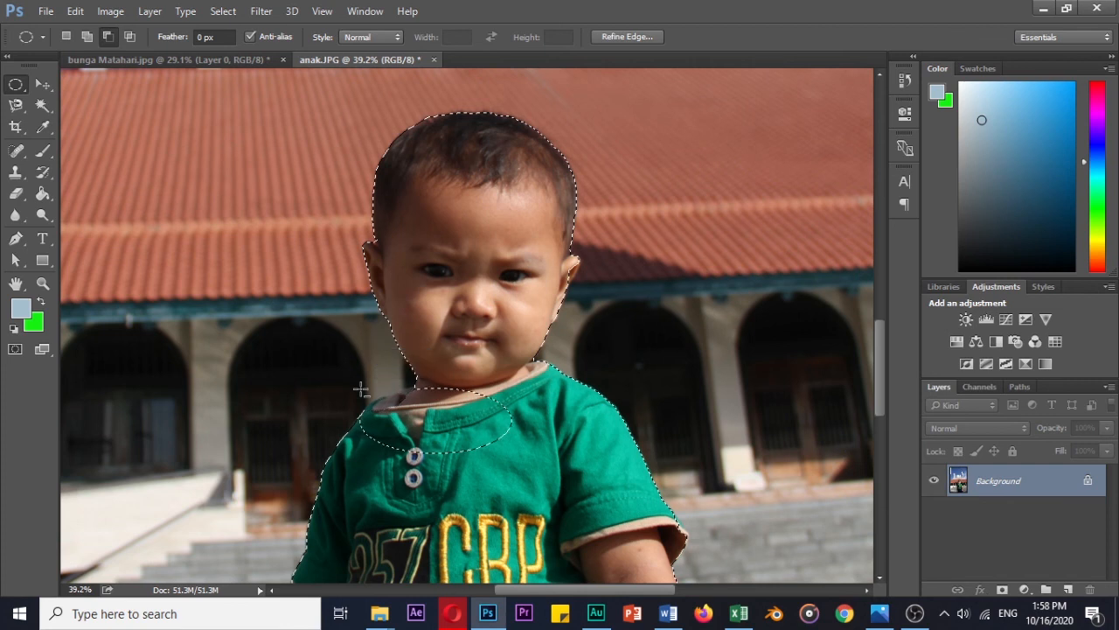
Add an elliptical area over the child's shirt collar back to the selection with the Elliptical Marquee.
click(86, 37)
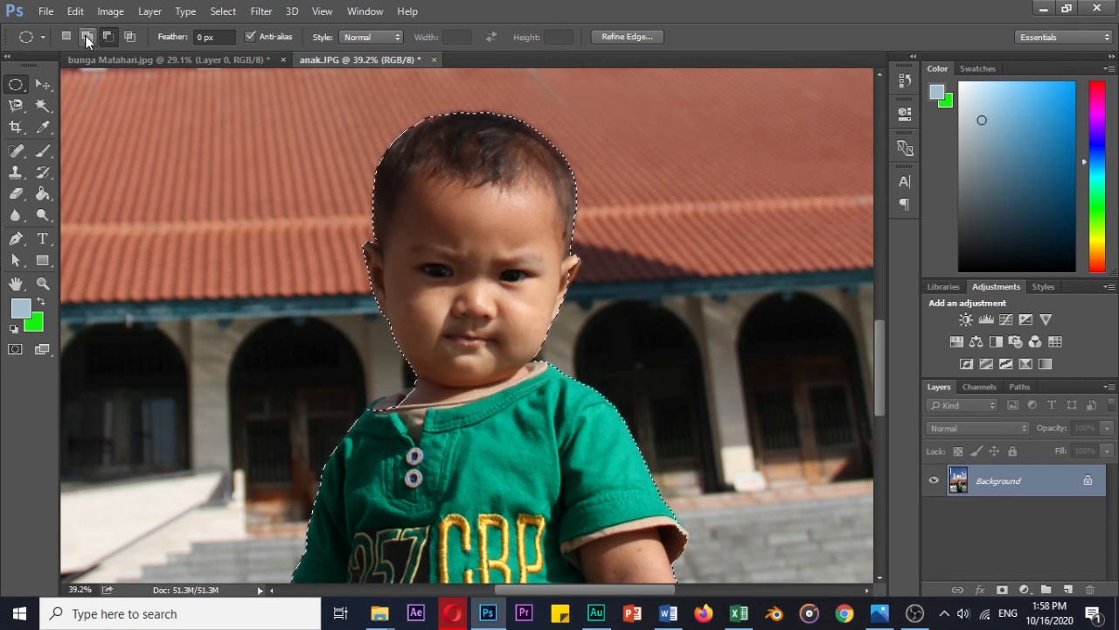
drag(534, 468, 371, 399)
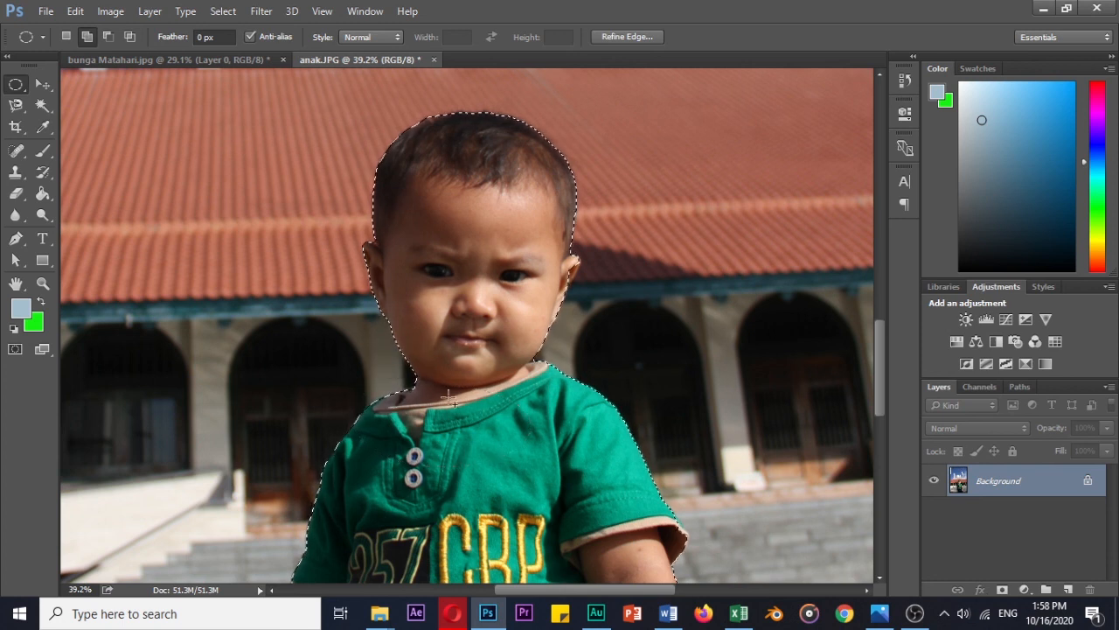
Copy the selected child to a new layer with Layer Via Copy.
scroll(448, 398, down, 3)
scroll(448, 397, down, 2)
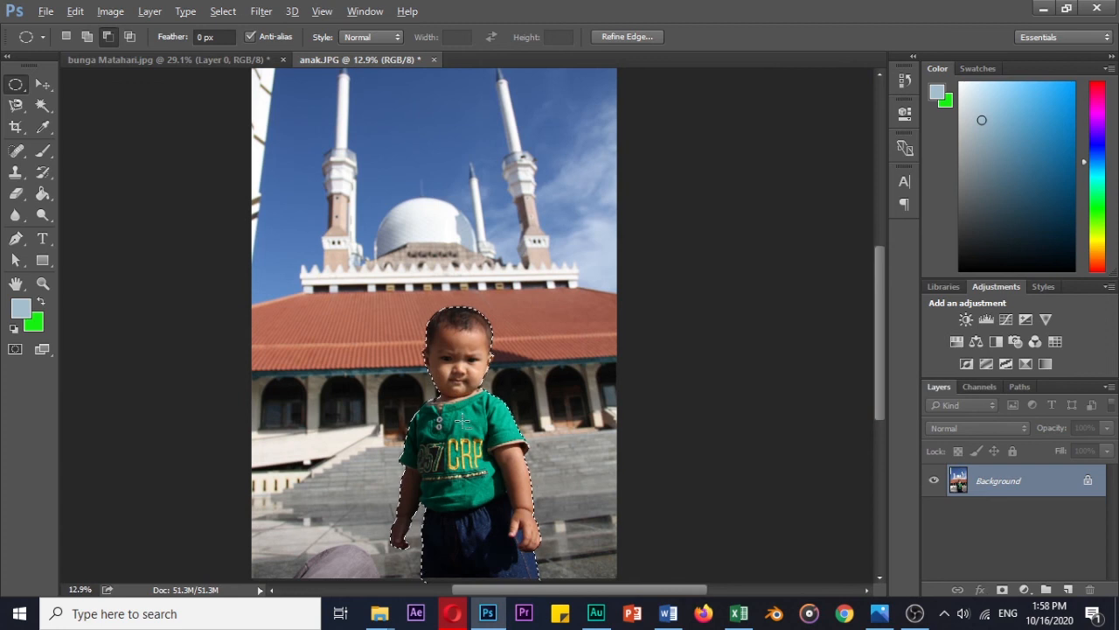
scroll(470, 435, up, 1)
right_click(510, 431)
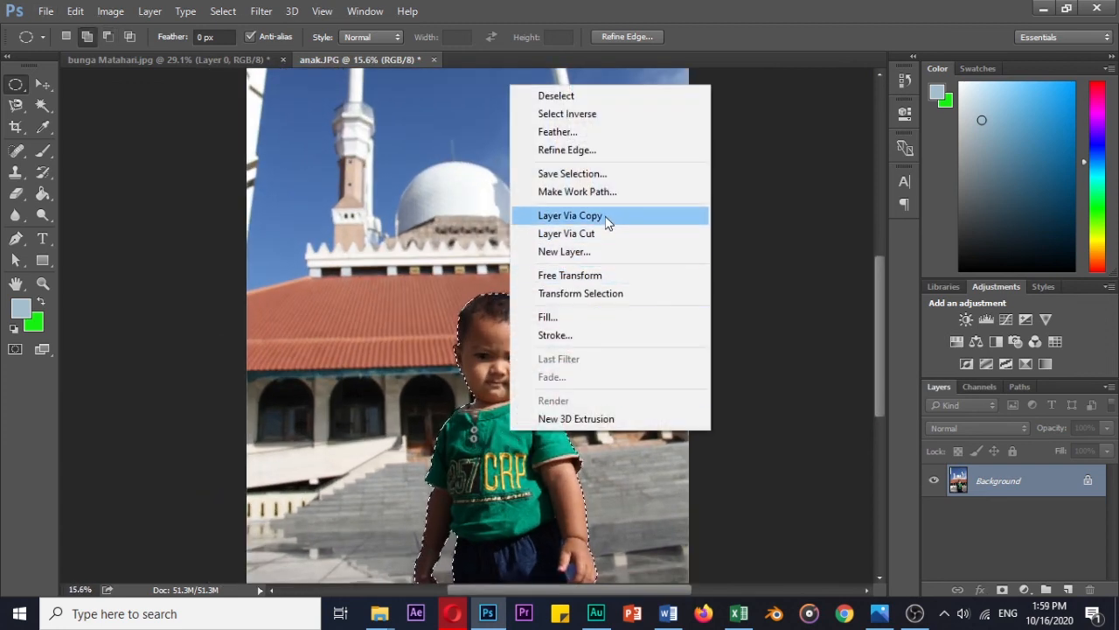
click(539, 216)
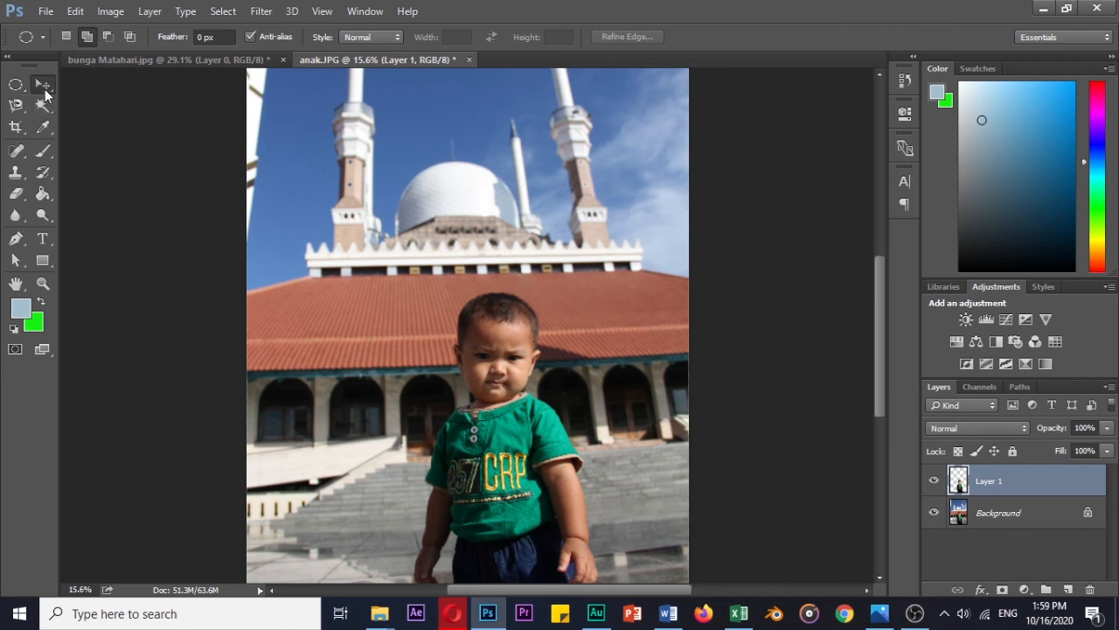
Move the copied child to the left of the original so the two stand side by side.
click(43, 85)
drag(514, 479, 340, 477)
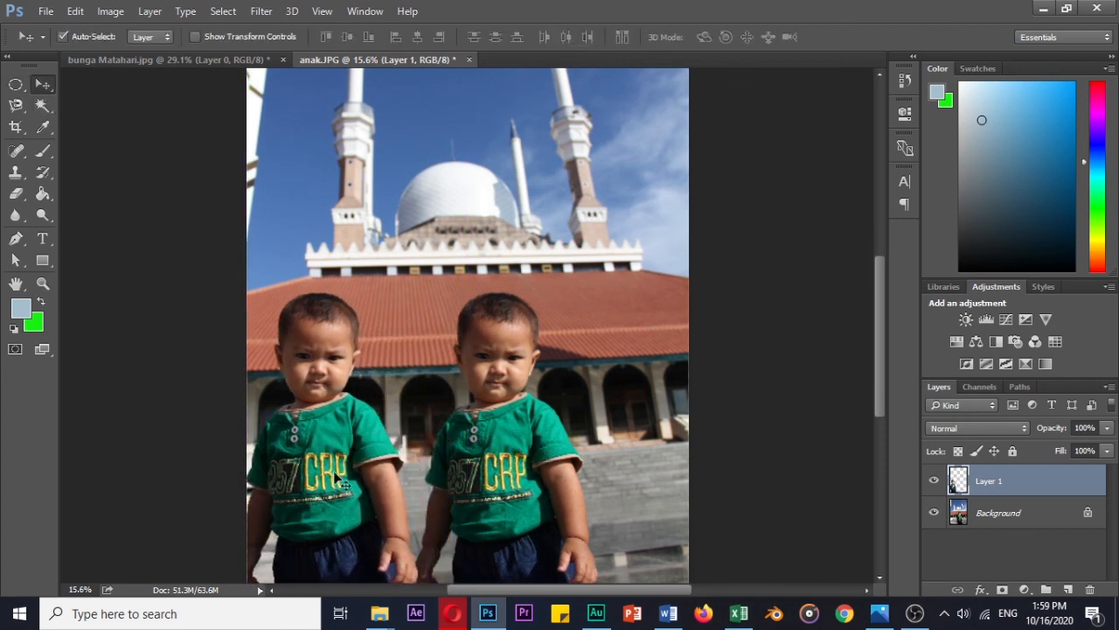
scroll(335, 477, down, 2)
drag(375, 378, 391, 377)
Flip the copied child horizontally and move it right until its shoulder overlaps the original child.
key(ctrl+t)
right_click(391, 377)
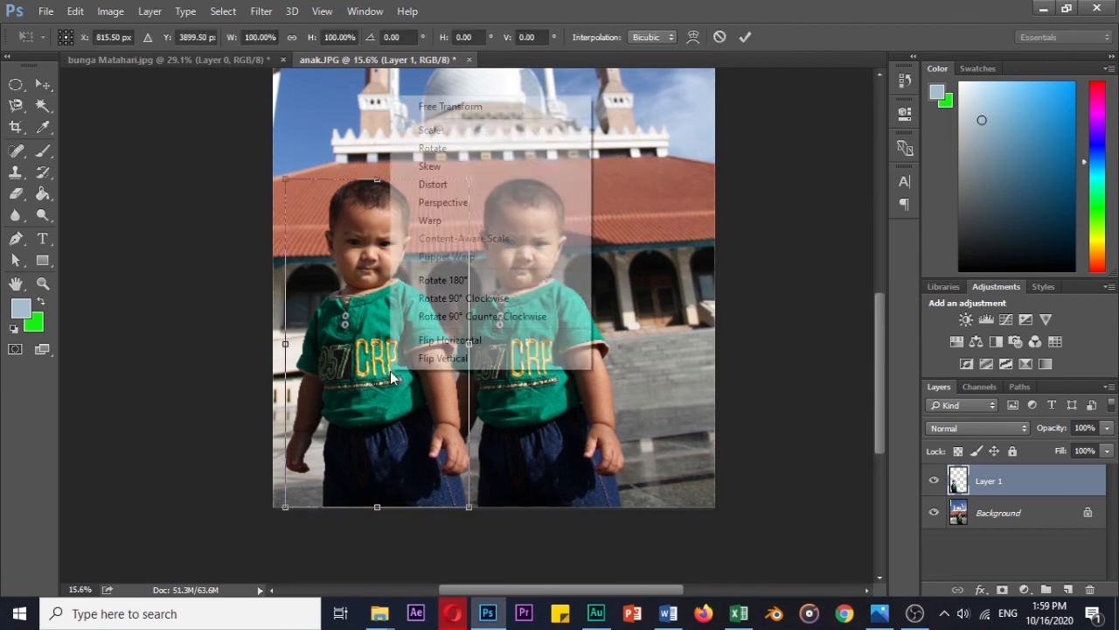
click(400, 349)
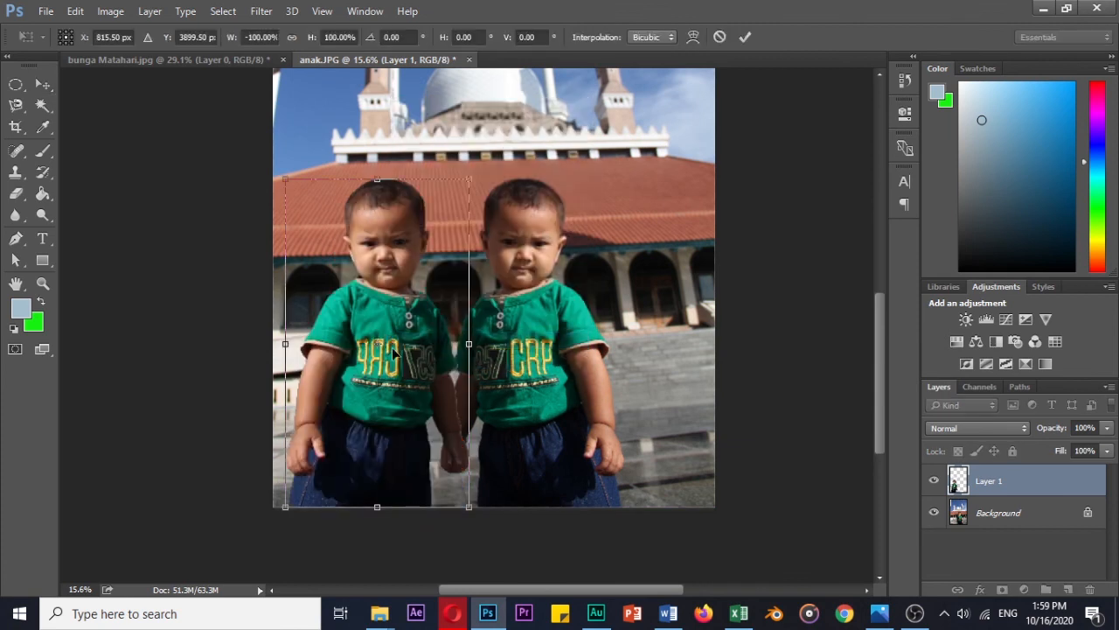
key(Return)
drag(393, 353, 450, 364)
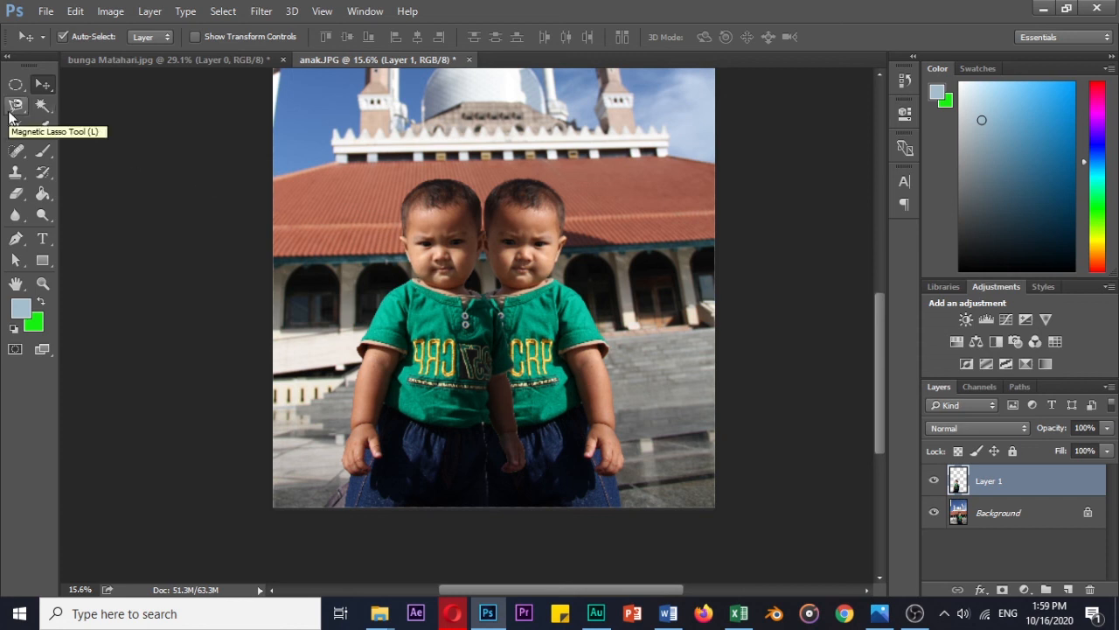
Nudge the flipped child slightly left to widen the gap between the two heads.
scroll(394, 366, up, 1)
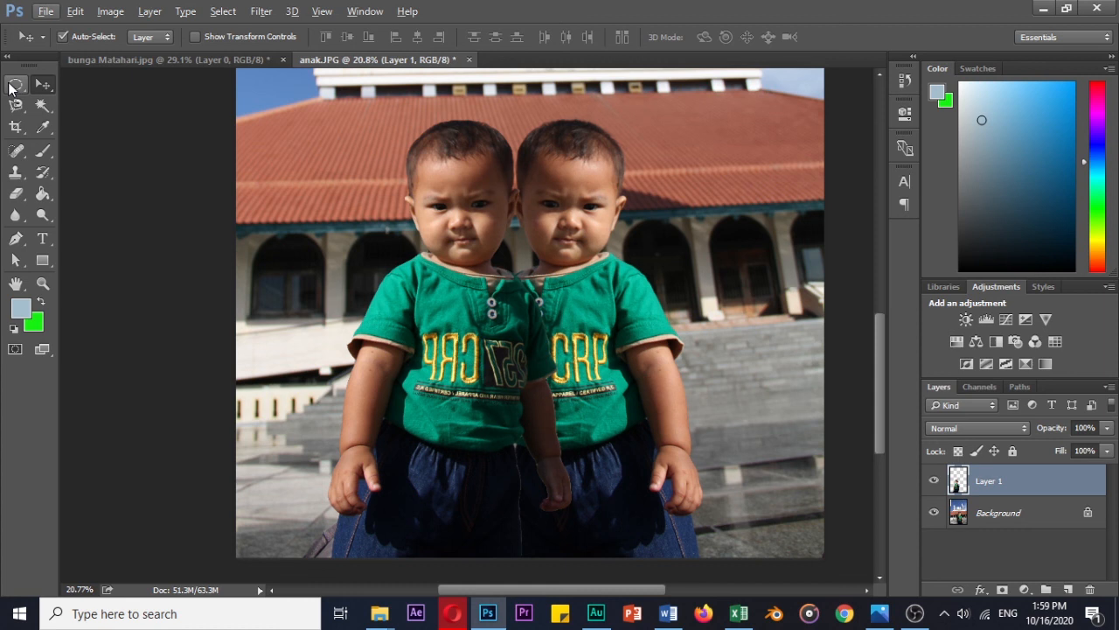
scroll(474, 289, down, 1)
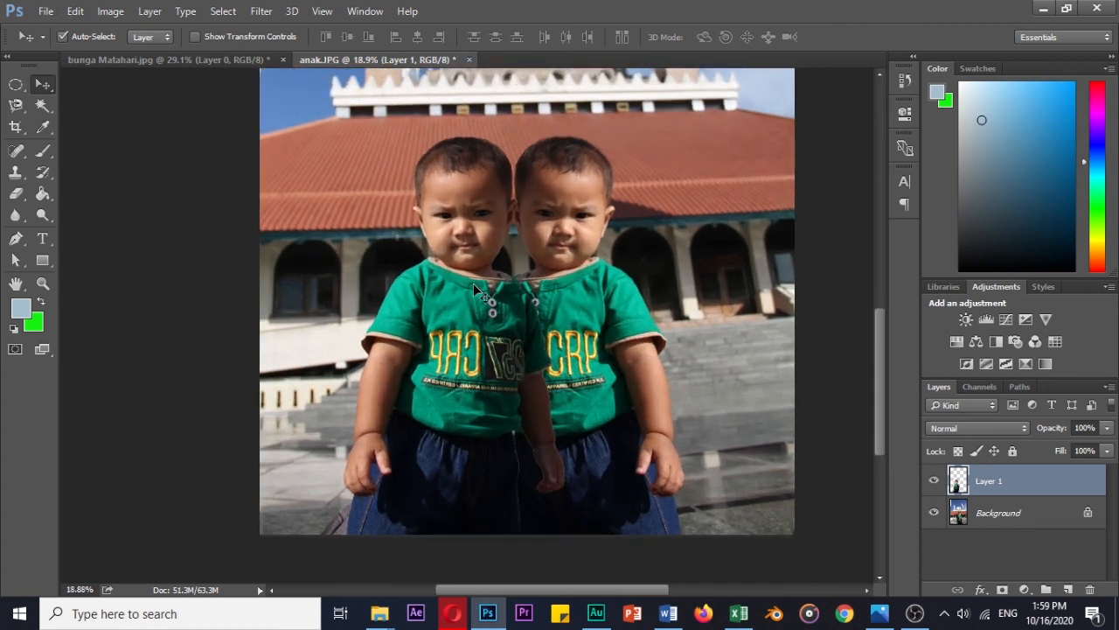
drag(451, 312, 447, 322)
Crop the photo closely around the two children, removing the sky, the upper roof and the outer sides.
key(c)
drag(668, 255, 670, 255)
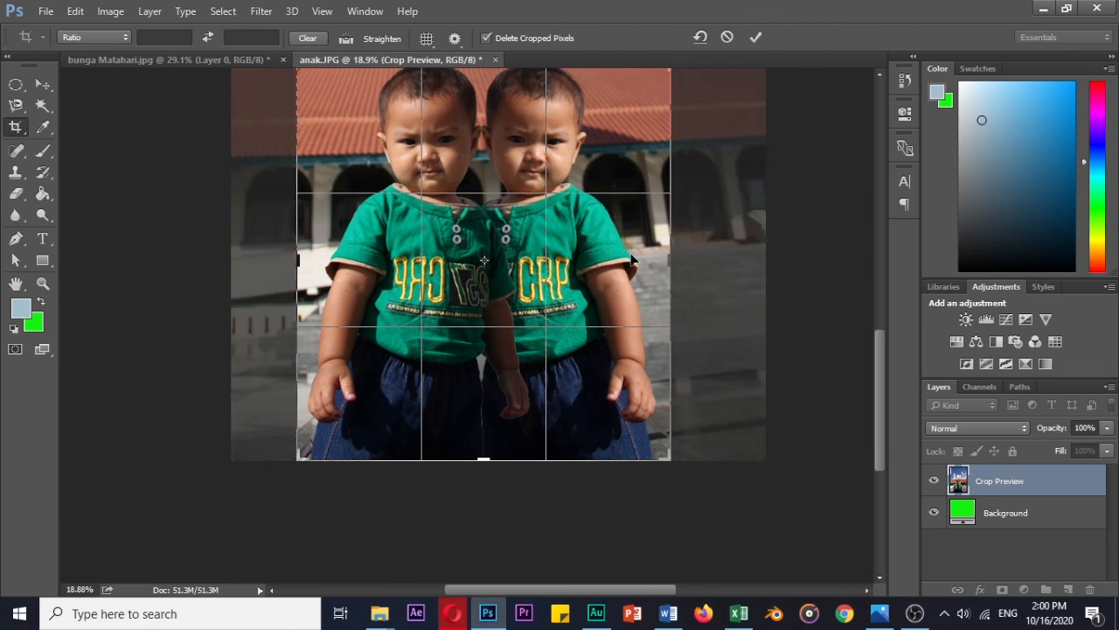
key(Return)
key(v)
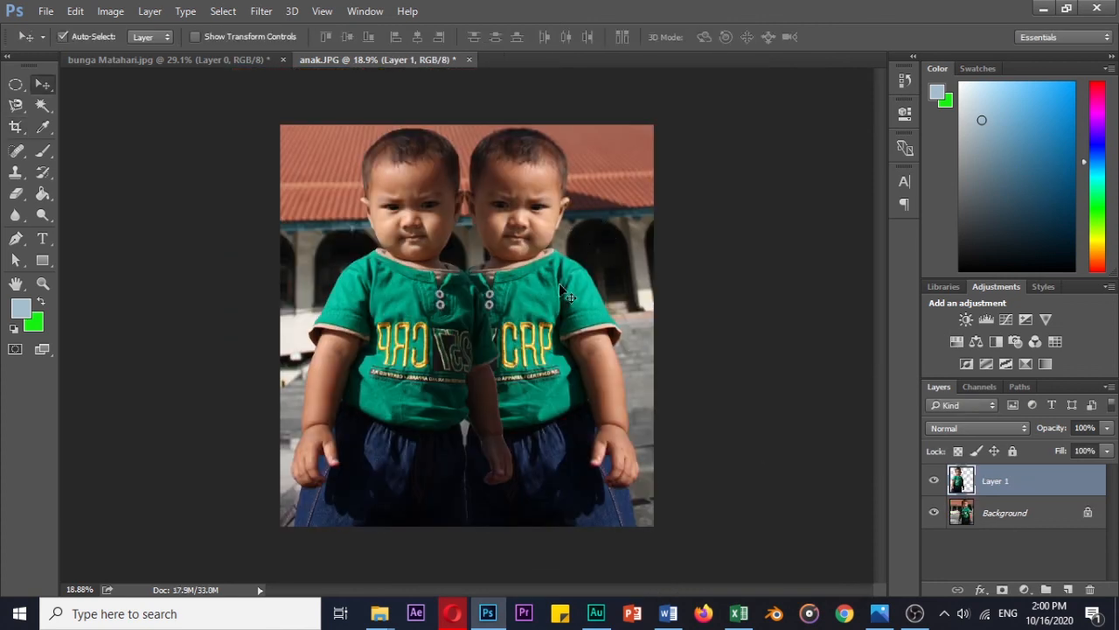
scroll(557, 304, down, 2)
scroll(556, 306, up, 1)
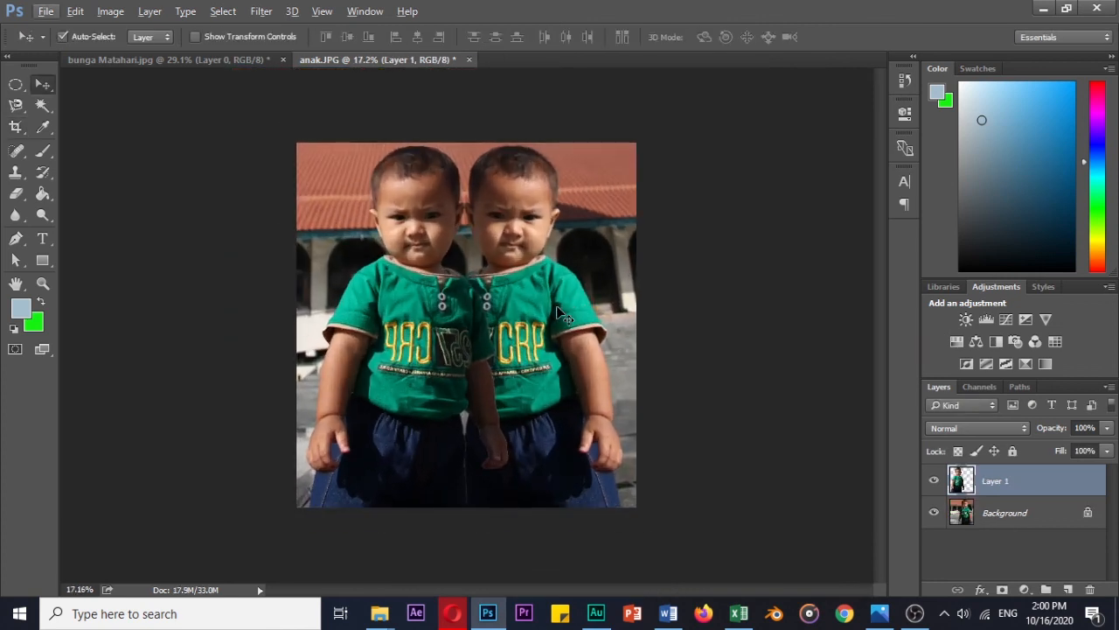